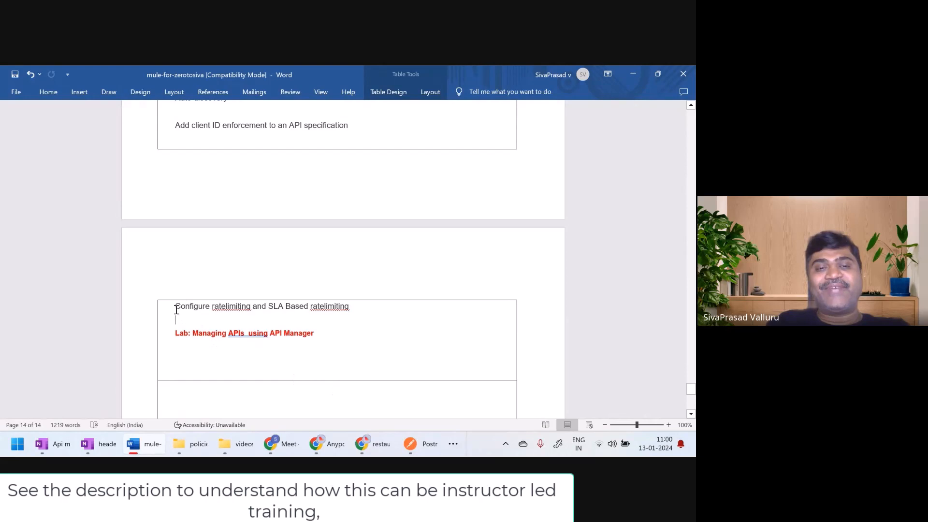
{"action": "left_click_drag", "start_coordinate": [176, 307], "coordinate": [338, 306]}
{"action": "left_click", "coordinate": [288, 324]}
{"action": "left_click", "coordinate": [342, 339]}
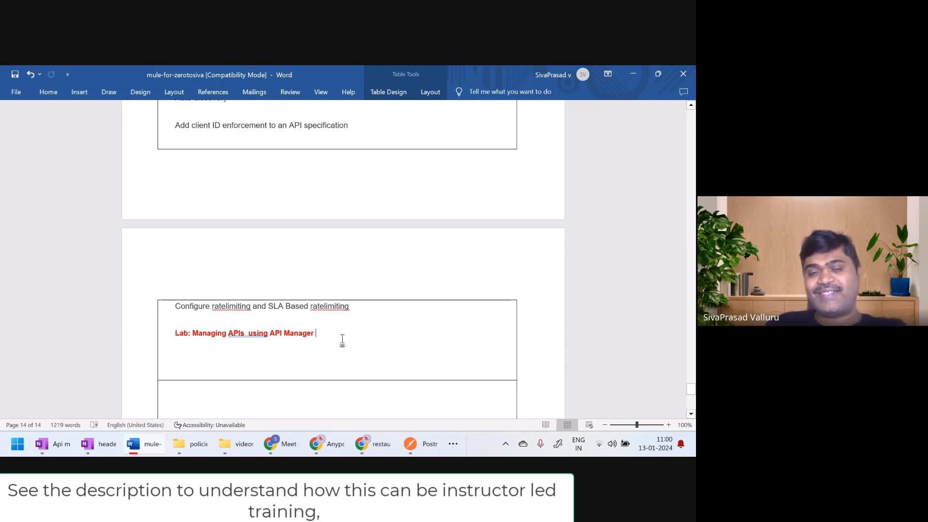
Switch to Anypoint API Manager in Chrome and show the policies of the restaurants-sapi API
{"action": "left_click", "coordinate": [328, 444]}
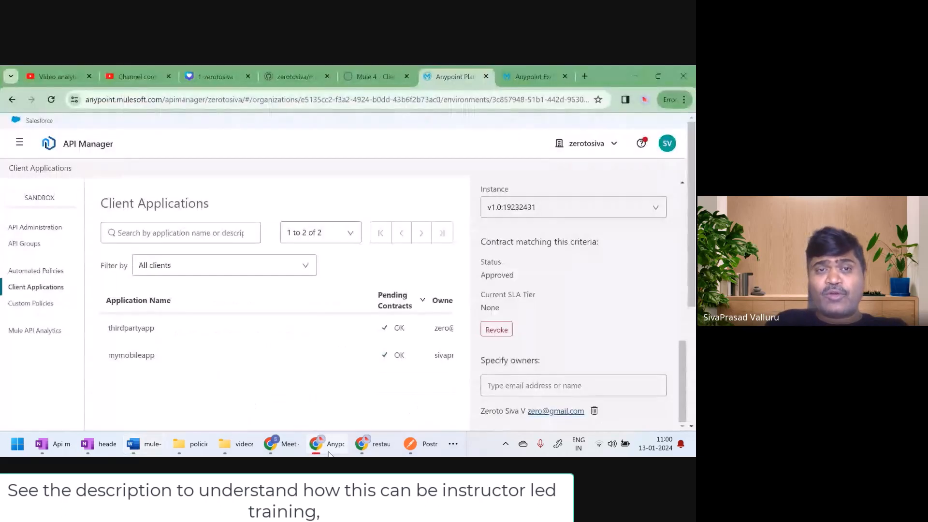
{"action": "left_click", "coordinate": [45, 228]}
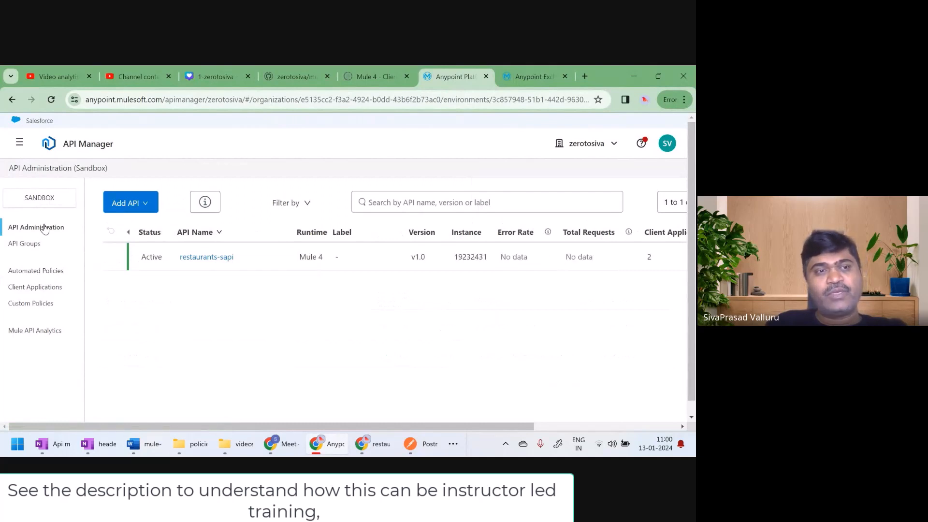
{"action": "left_click", "coordinate": [221, 259]}
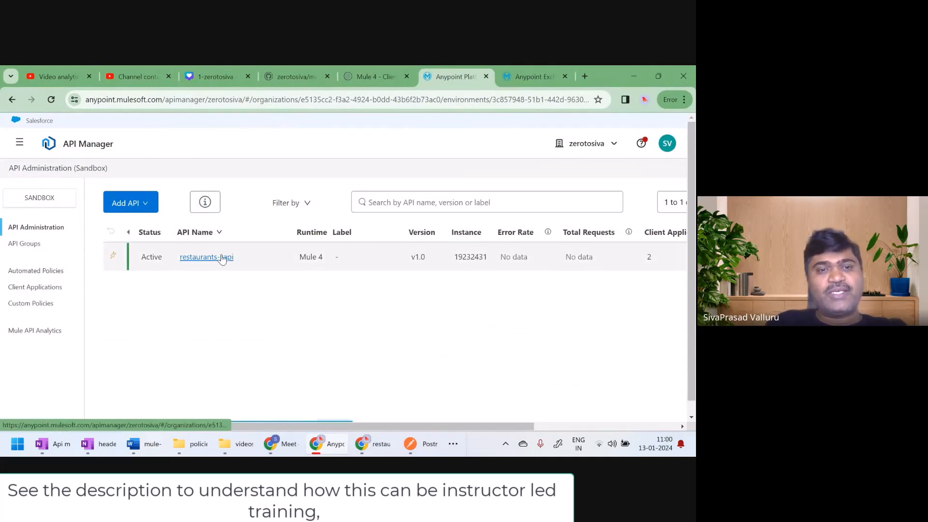
{"action": "left_click", "coordinate": [20, 304]}
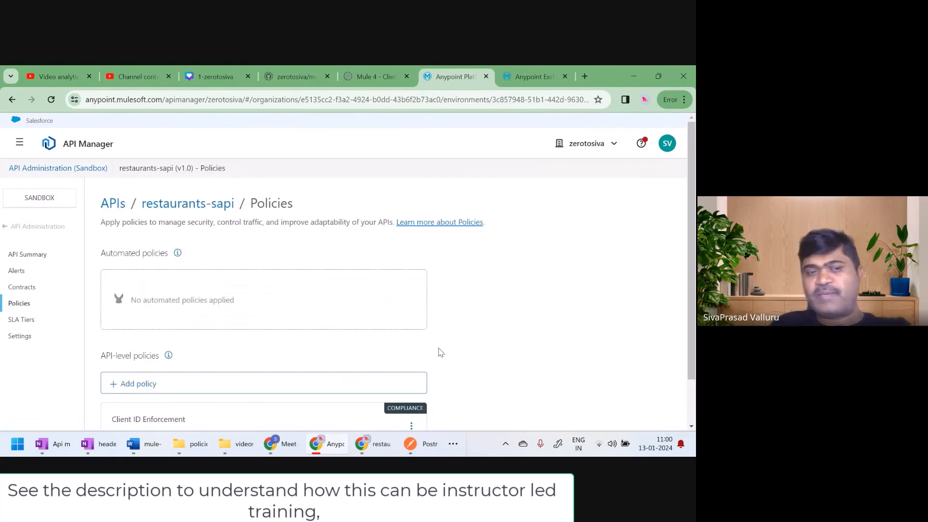
Remove the Client ID Enforcement policy from the API-level policies of restaurants-sapi
{"action": "scroll", "coordinate": [441, 353], "scroll_direction": "down", "scroll_amount": 1}
{"action": "left_click", "coordinate": [412, 374]}
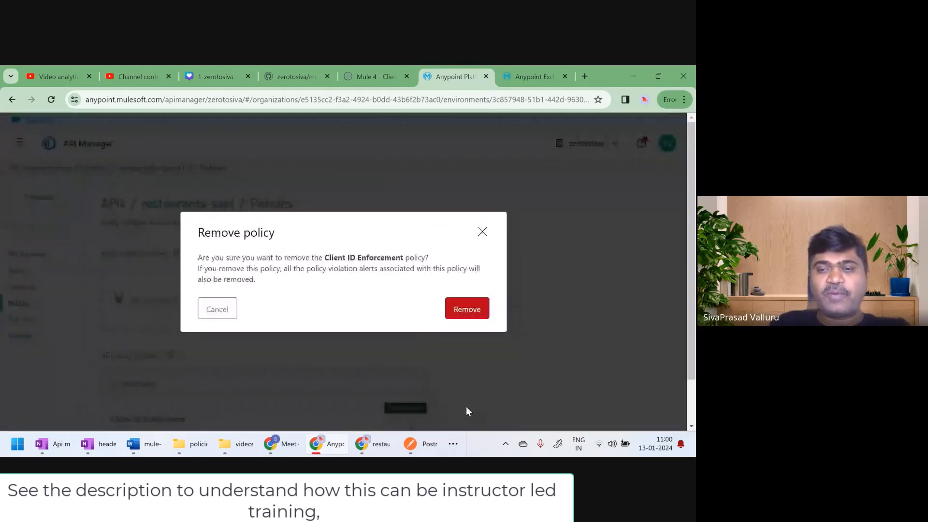
{"action": "left_click", "coordinate": [465, 408]}
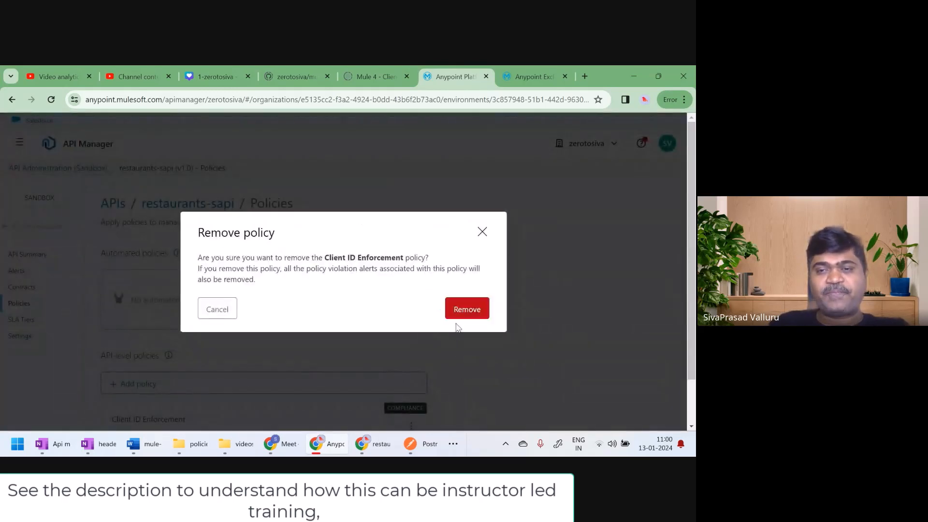
{"action": "left_click", "coordinate": [464, 309]}
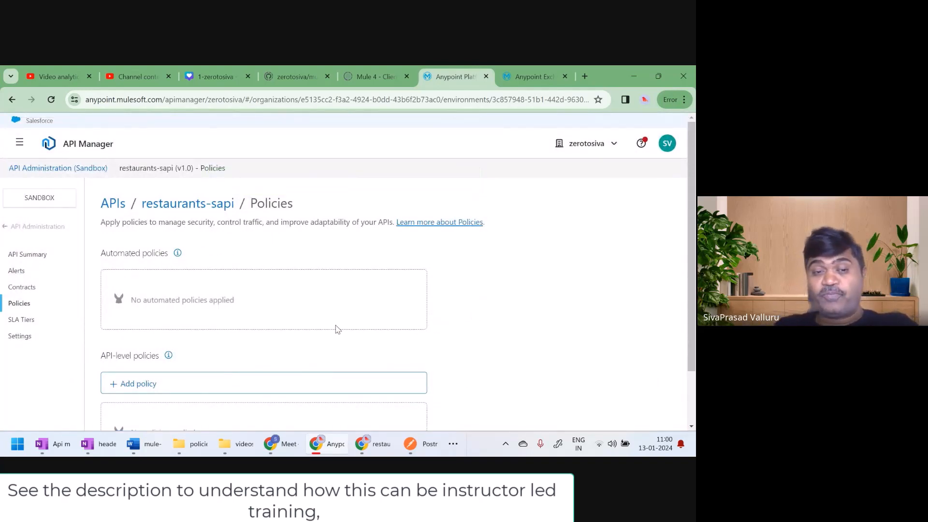
Switch to OneNote, add a new page, and draw a large red box around a circle with a check mark
{"action": "mouse_move", "coordinate": [108, 448]}
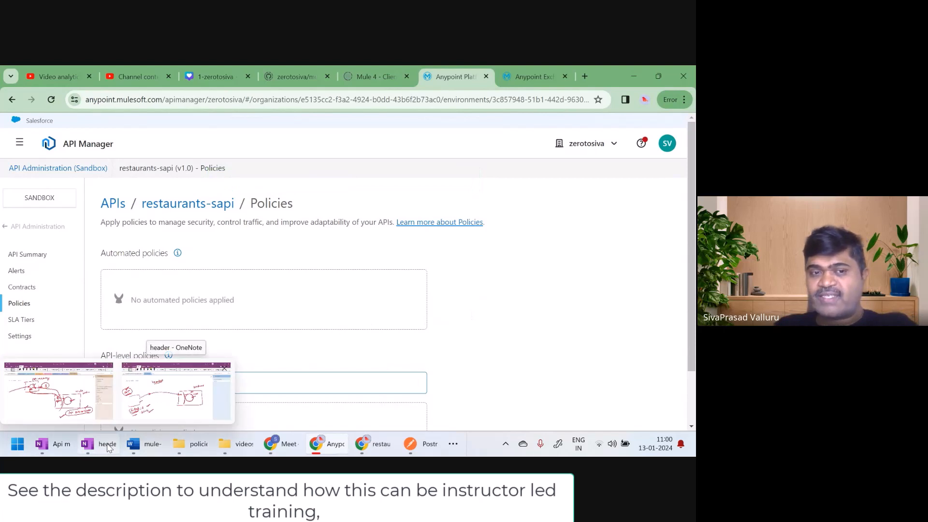
{"action": "left_click", "coordinate": [176, 392]}
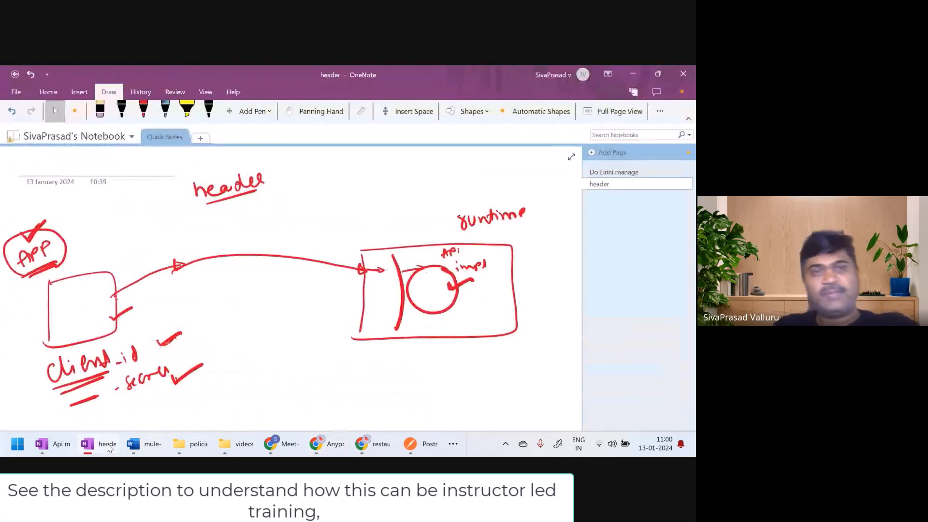
{"action": "left_click", "coordinate": [594, 152]}
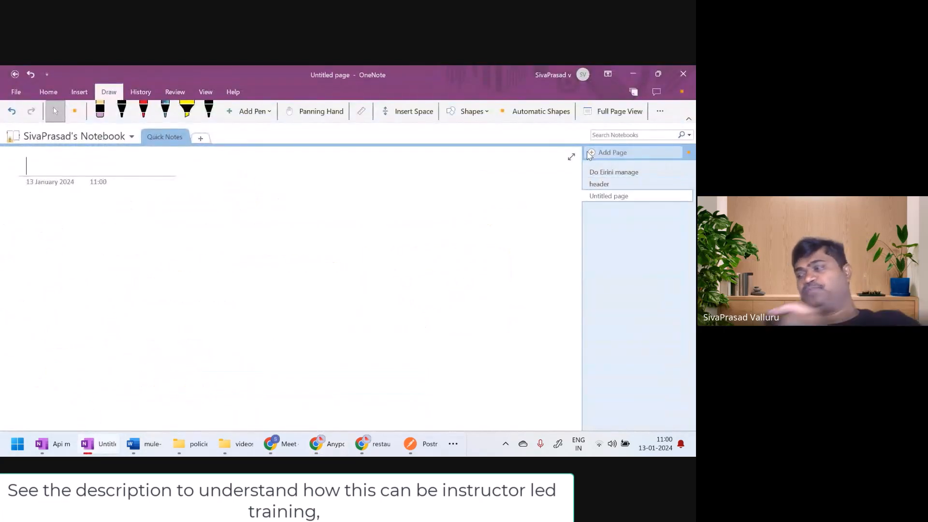
{"action": "left_click", "coordinate": [143, 110]}
{"action": "mouse_move", "coordinate": [330, 238]}
{"action": "left_mouse_down"}
{"action": "mouse_move", "coordinate": [325, 316]}
{"action": "mouse_move", "coordinate": [363, 222]}
{"action": "mouse_move", "coordinate": [483, 298]}
{"action": "mouse_move", "coordinate": [342, 319]}
{"action": "left_mouse_up"}
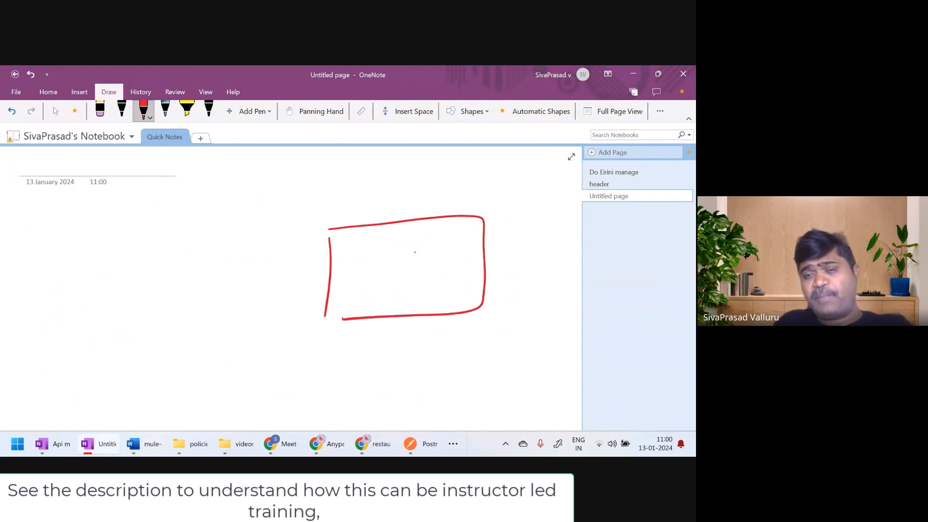
{"action": "mouse_move", "coordinate": [415, 252]}
{"action": "left_mouse_down"}
{"action": "mouse_move", "coordinate": [392, 261]}
{"action": "mouse_move", "coordinate": [411, 286]}
{"action": "mouse_move", "coordinate": [425, 261]}
{"action": "mouse_move", "coordinate": [416, 251]}
{"action": "left_mouse_up"}
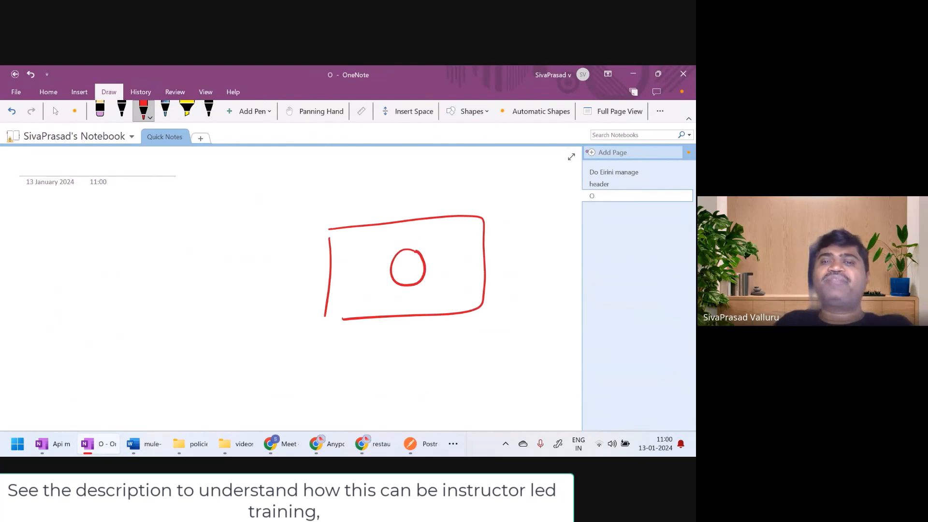
{"action": "mouse_move", "coordinate": [413, 257]}
{"action": "left_mouse_down"}
{"action": "mouse_move", "coordinate": [417, 265]}
{"action": "mouse_move", "coordinate": [440, 243]}
{"action": "left_mouse_up"}
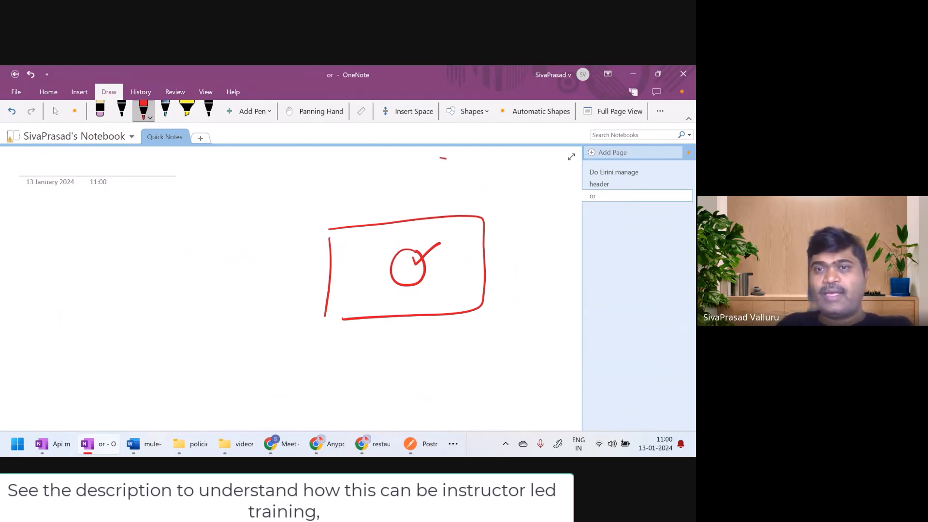
Draw two smaller red boxes, each containing a circle, above and below the large box
{"action": "mouse_move", "coordinate": [446, 159]}
{"action": "left_mouse_down"}
{"action": "mouse_move", "coordinate": [348, 200]}
{"action": "mouse_move", "coordinate": [452, 196]}
{"action": "mouse_move", "coordinate": [446, 160]}
{"action": "mouse_move", "coordinate": [403, 169]}
{"action": "left_mouse_up"}
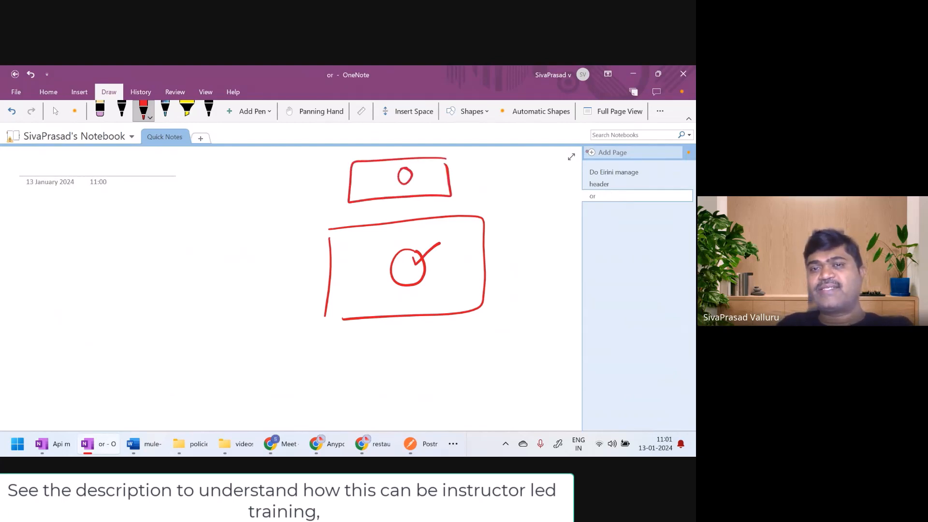
{"action": "mouse_move", "coordinate": [348, 344]}
{"action": "left_mouse_down"}
{"action": "mouse_move", "coordinate": [348, 393]}
{"action": "mouse_move", "coordinate": [465, 374]}
{"action": "mouse_move", "coordinate": [362, 403]}
{"action": "left_mouse_up"}
{"action": "mouse_move", "coordinate": [404, 358]}
{"action": "left_mouse_down"}
{"action": "mouse_move", "coordinate": [395, 372]}
{"action": "mouse_move", "coordinate": [406, 358]}
{"action": "left_mouse_up"}
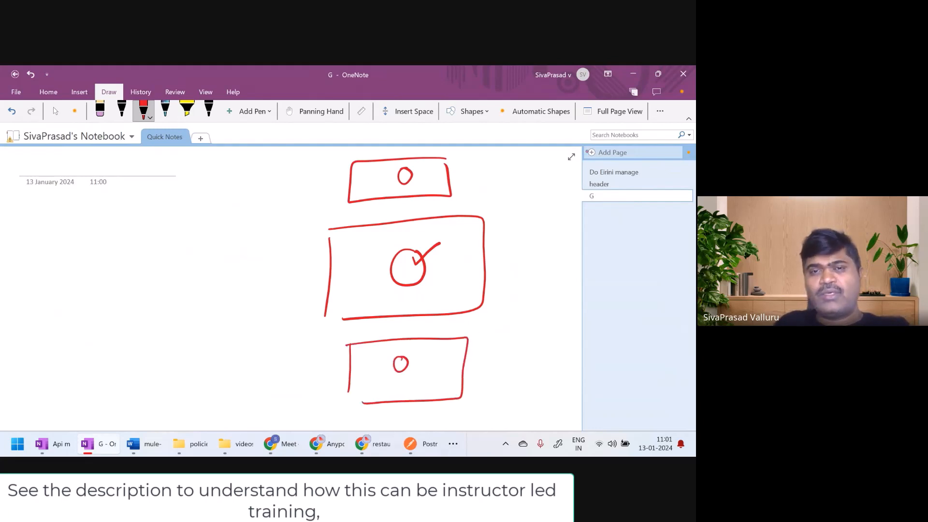
Draw a box labelled "LB" beside the three boxes, with an incoming arrow and a connecting line towards each box
{"action": "mouse_move", "coordinate": [218, 265]}
{"action": "left_mouse_down"}
{"action": "mouse_move", "coordinate": [221, 300]}
{"action": "mouse_move", "coordinate": [256, 293]}
{"action": "mouse_move", "coordinate": [221, 310]}
{"action": "mouse_move", "coordinate": [230, 285]}
{"action": "mouse_move", "coordinate": [236, 306]}
{"action": "left_mouse_up"}
{"action": "left_click_drag", "start_coordinate": [233, 290], "coordinate": [237, 307]}
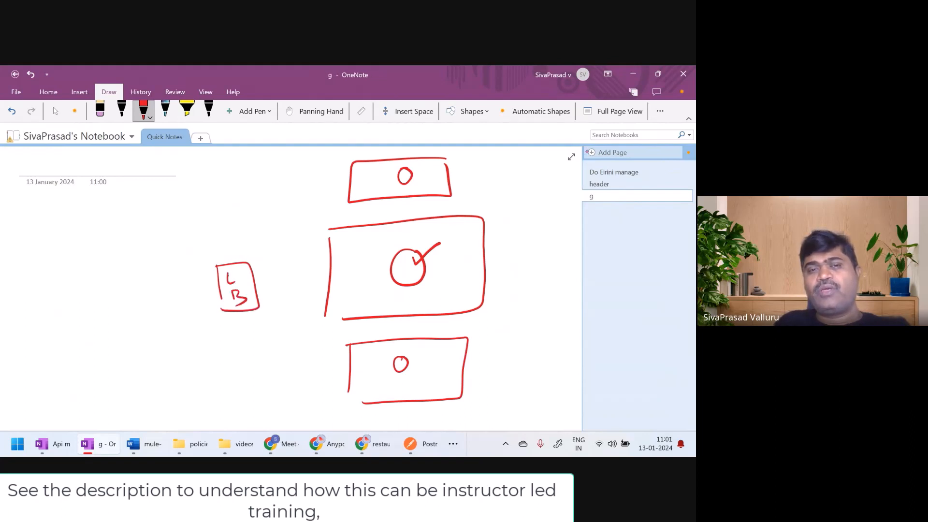
{"action": "mouse_move", "coordinate": [88, 348]}
{"action": "left_mouse_down"}
{"action": "mouse_move", "coordinate": [116, 301]}
{"action": "mouse_move", "coordinate": [205, 296]}
{"action": "left_mouse_up"}
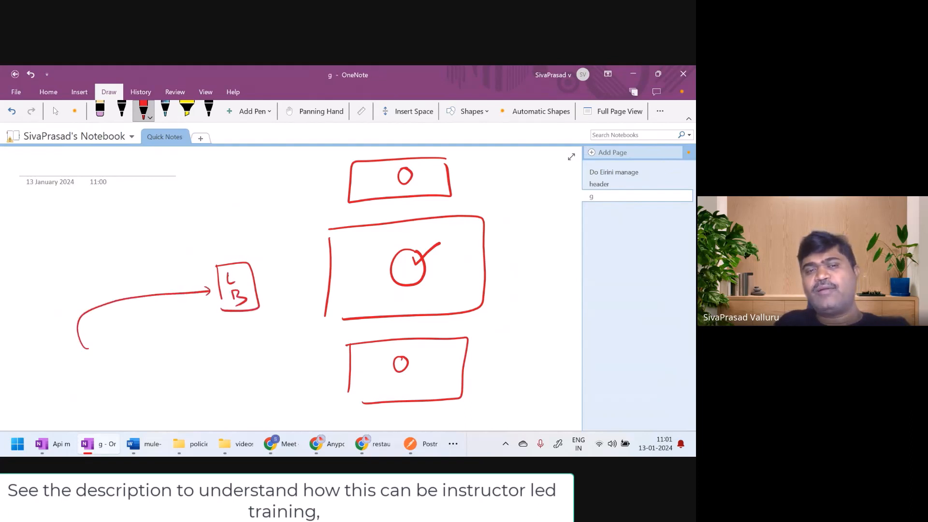
{"action": "mouse_move", "coordinate": [263, 280]}
{"action": "left_mouse_down"}
{"action": "mouse_move", "coordinate": [331, 209]}
{"action": "mouse_move", "coordinate": [338, 269]}
{"action": "left_mouse_up"}
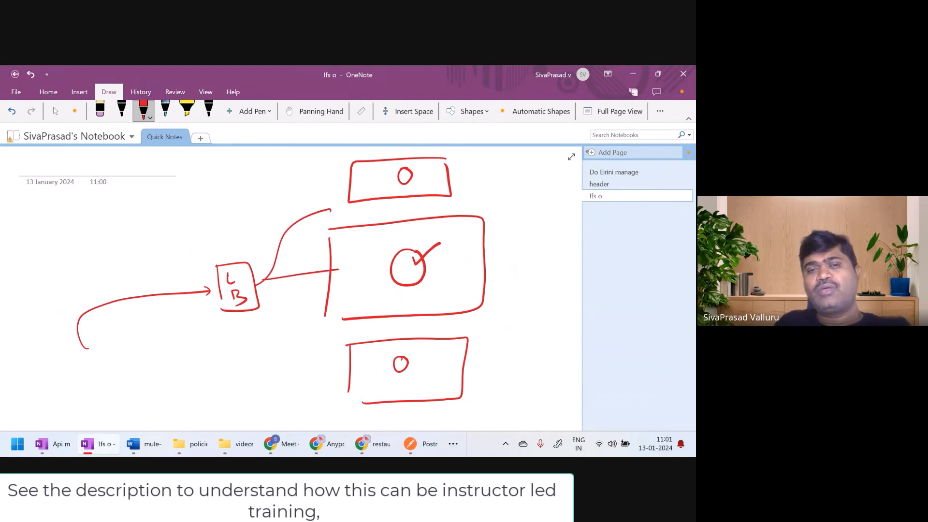
{"action": "left_click_drag", "start_coordinate": [256, 291], "coordinate": [348, 371]}
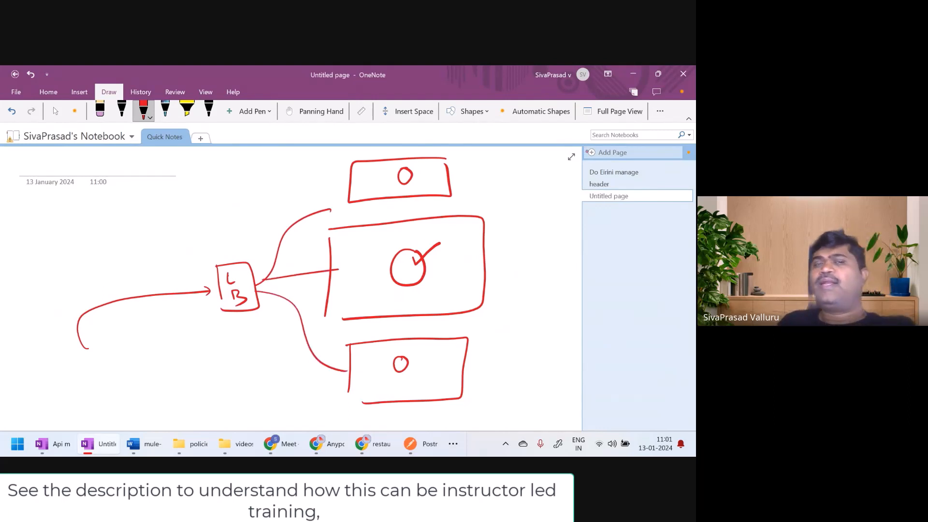
Draw a circled "client" with an arrow into the LB box, and add a check mark on the large box's outer edge
{"action": "mouse_move", "coordinate": [38, 385]}
{"action": "left_mouse_down"}
{"action": "mouse_move", "coordinate": [31, 394]}
{"action": "mouse_move", "coordinate": [84, 388]}
{"action": "mouse_move", "coordinate": [76, 361]}
{"action": "mouse_move", "coordinate": [90, 404]}
{"action": "mouse_move", "coordinate": [70, 361]}
{"action": "mouse_move", "coordinate": [211, 302]}
{"action": "left_mouse_up"}
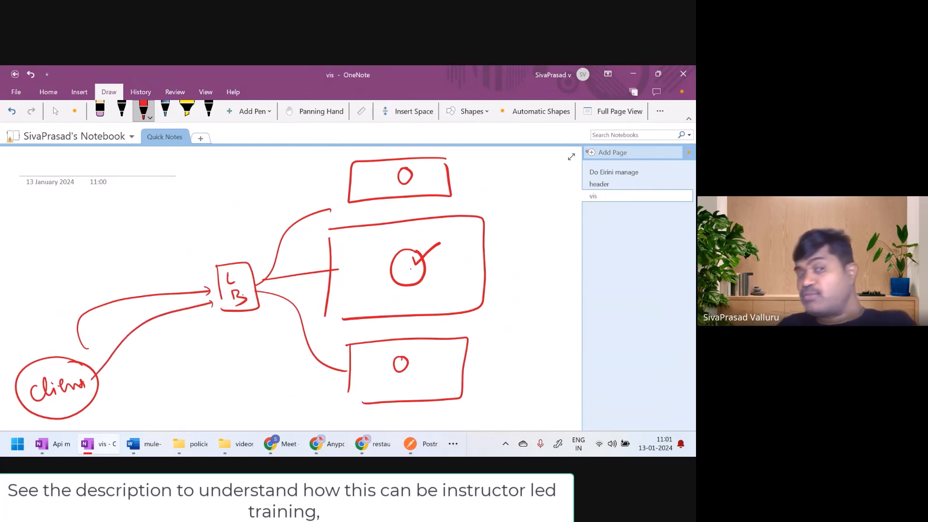
{"action": "left_click_drag", "start_coordinate": [216, 300], "coordinate": [211, 311]}
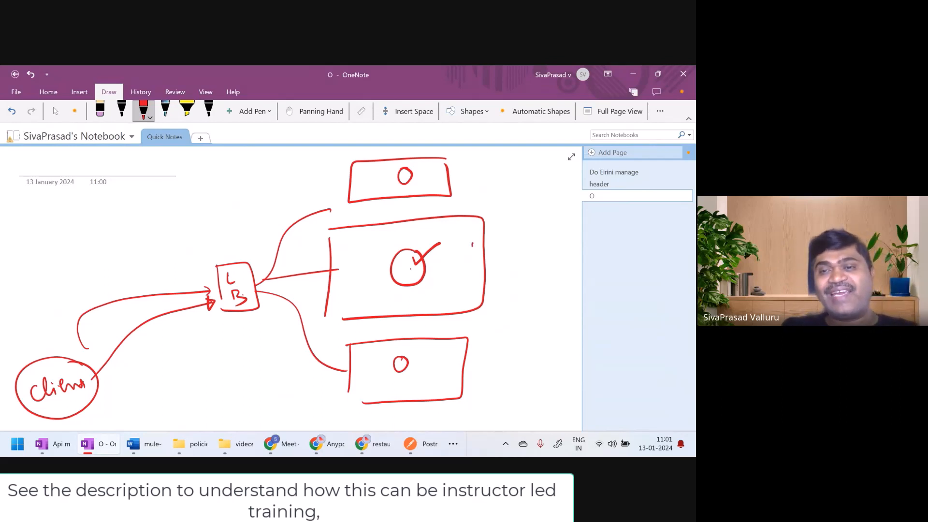
{"action": "mouse_move", "coordinate": [472, 246]}
{"action": "left_mouse_down"}
{"action": "mouse_move", "coordinate": [498, 238]}
{"action": "mouse_move", "coordinate": [472, 247]}
{"action": "left_mouse_up"}
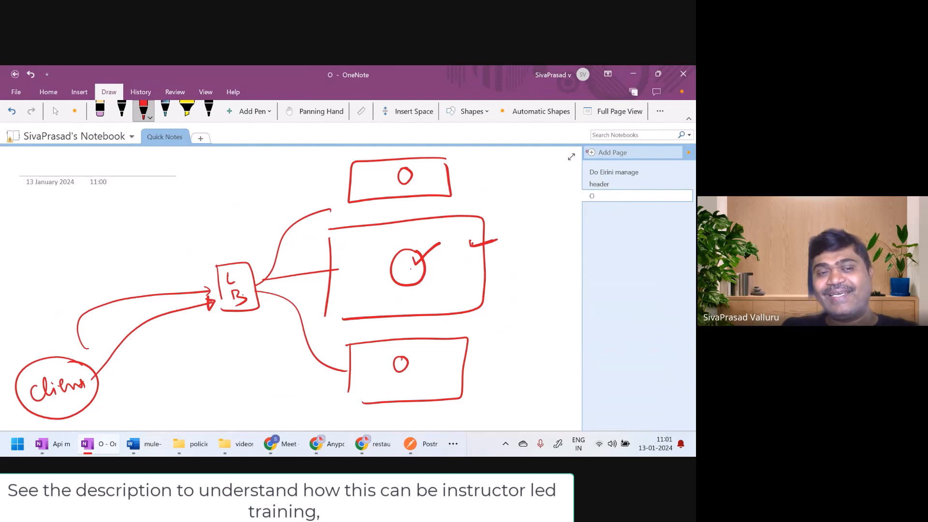
Write "1000 r/s" beside the client and outline it, marking the circles in all three boxes with ticks
{"action": "left_click_drag", "start_coordinate": [99, 384], "coordinate": [135, 383]}
{"action": "mouse_move", "coordinate": [142, 374]}
{"action": "left_mouse_down"}
{"action": "mouse_move", "coordinate": [148, 381]}
{"action": "mouse_move", "coordinate": [166, 369]}
{"action": "mouse_move", "coordinate": [172, 389]}
{"action": "mouse_move", "coordinate": [186, 384]}
{"action": "left_mouse_up"}
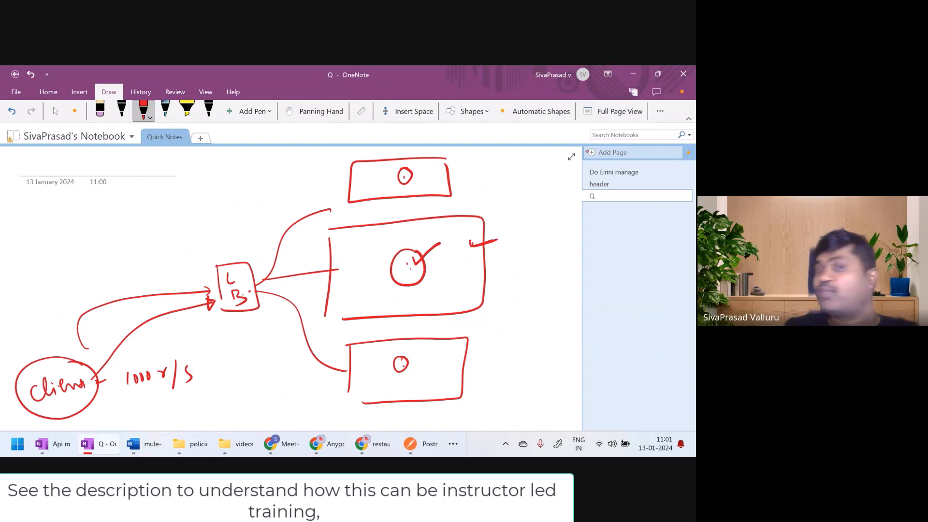
{"action": "left_click_drag", "start_coordinate": [406, 177], "coordinate": [429, 168]}
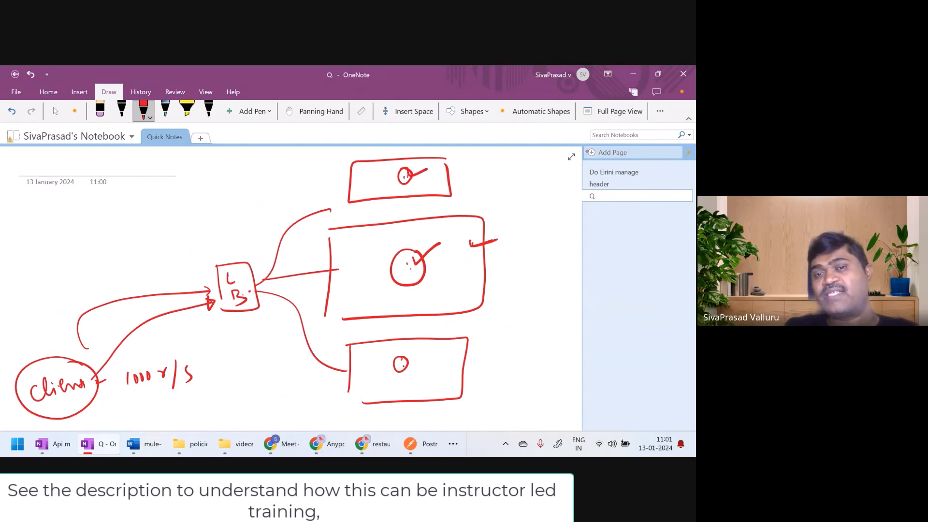
{"action": "left_click_drag", "start_coordinate": [415, 265], "coordinate": [443, 246]}
{"action": "left_click_drag", "start_coordinate": [403, 365], "coordinate": [419, 360]}
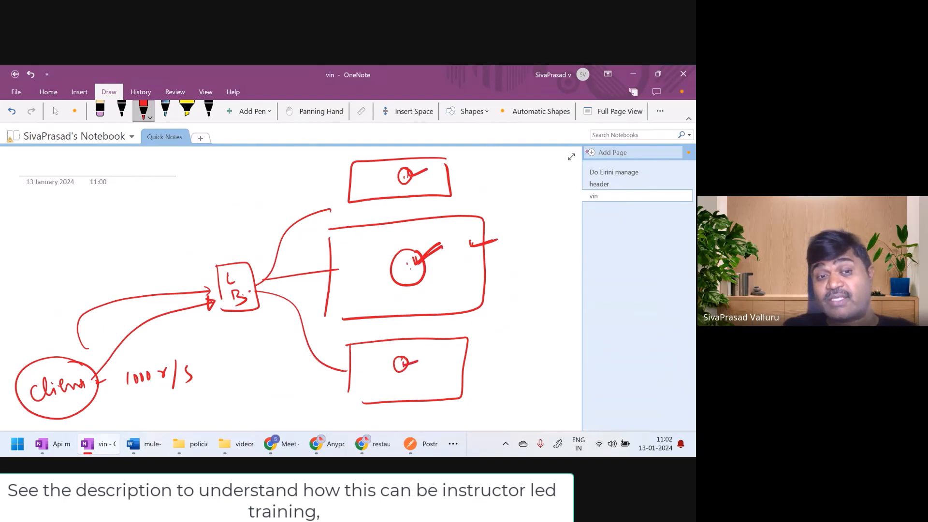
{"action": "mouse_move", "coordinate": [136, 397]}
{"action": "left_mouse_down"}
{"action": "mouse_move", "coordinate": [210, 385]}
{"action": "mouse_move", "coordinate": [127, 364]}
{"action": "mouse_move", "coordinate": [169, 396]}
{"action": "left_mouse_up"}
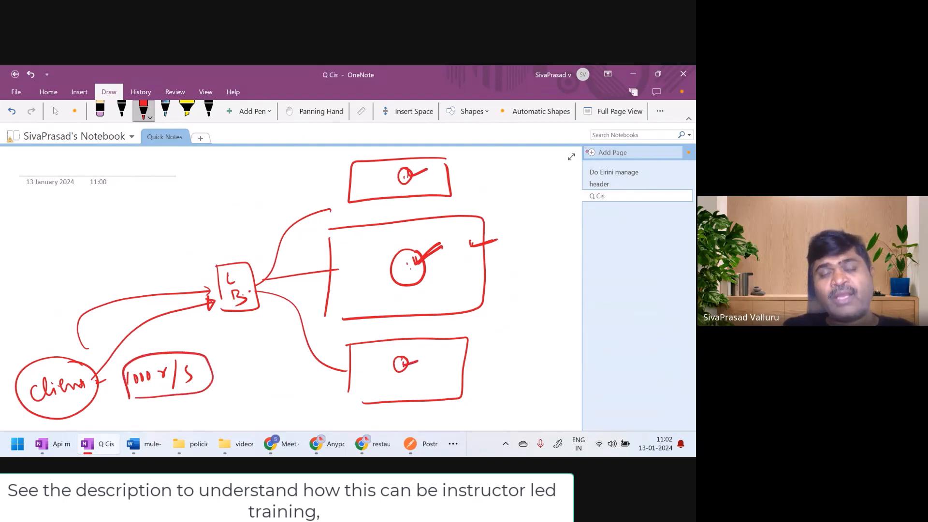
Draw a second circled "client" above the first with an arrow into the LB box, and write "response time" beside it
{"action": "mouse_move", "coordinate": [26, 243]}
{"action": "left_mouse_down"}
{"action": "mouse_move", "coordinate": [32, 259]}
{"action": "mouse_move", "coordinate": [88, 237]}
{"action": "mouse_move", "coordinate": [46, 218]}
{"action": "left_mouse_up"}
{"action": "left_click_drag", "start_coordinate": [85, 247], "coordinate": [218, 286]}
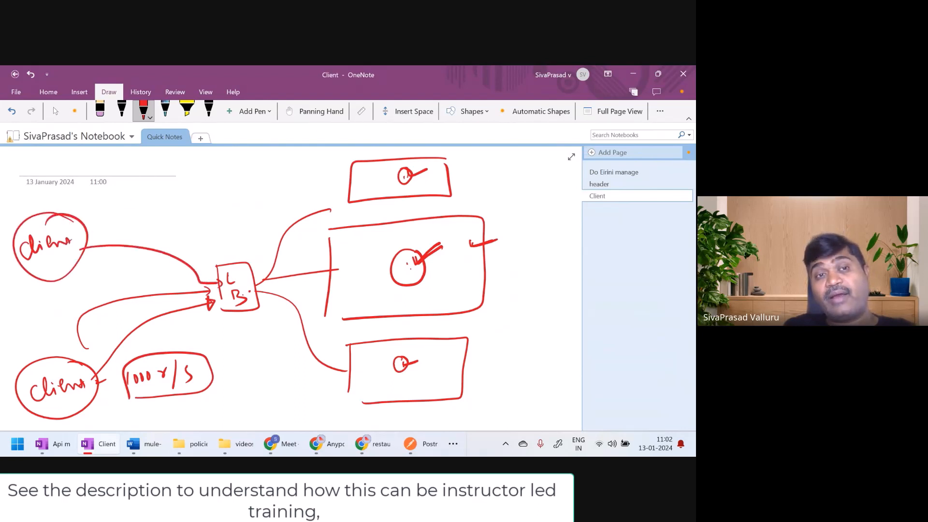
{"action": "left_click_drag", "start_coordinate": [124, 209], "coordinate": [242, 185]}
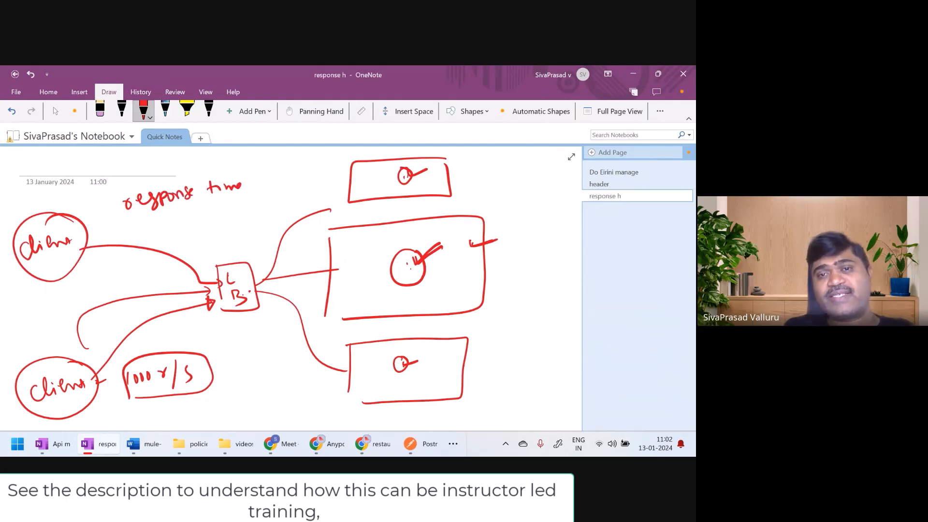
Retrace the circle in the uppermost box and write "QoS" inside a frame below the LB connections
{"action": "mouse_move", "coordinate": [402, 167]}
{"action": "left_mouse_down"}
{"action": "mouse_move", "coordinate": [398, 179]}
{"action": "mouse_move", "coordinate": [409, 182]}
{"action": "left_mouse_up"}
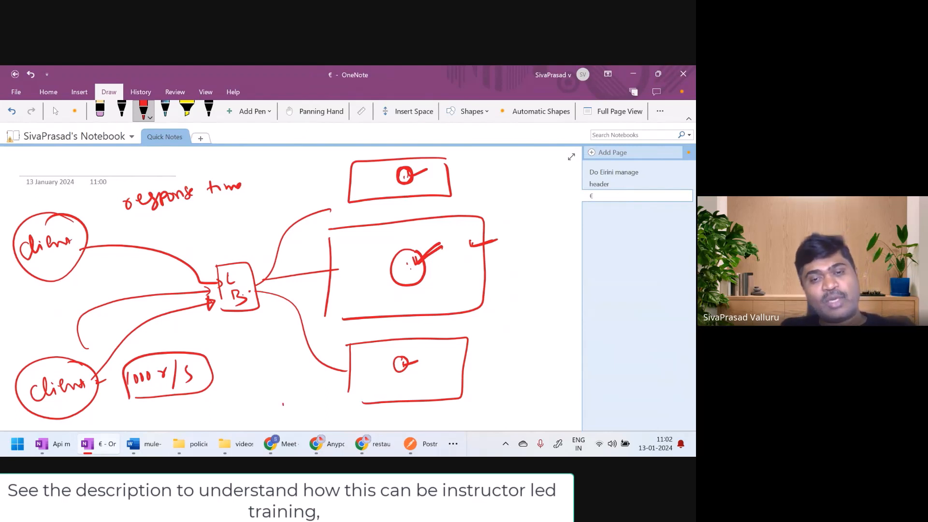
{"action": "mouse_move", "coordinate": [282, 404]}
{"action": "left_mouse_down"}
{"action": "mouse_move", "coordinate": [276, 417]}
{"action": "mouse_move", "coordinate": [315, 414]}
{"action": "left_mouse_up"}
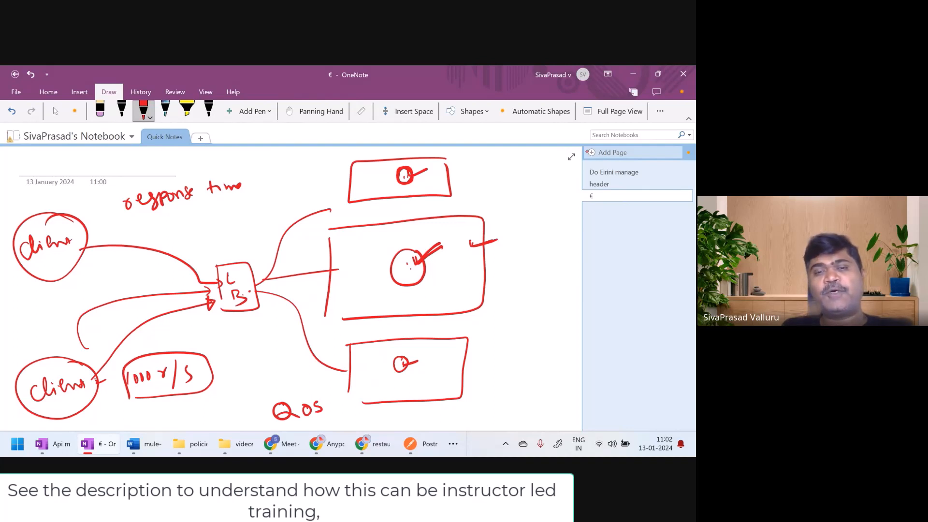
{"action": "mouse_move", "coordinate": [330, 395]}
{"action": "left_mouse_down"}
{"action": "mouse_move", "coordinate": [261, 396]}
{"action": "mouse_move", "coordinate": [260, 421]}
{"action": "mouse_move", "coordinate": [330, 422]}
{"action": "mouse_move", "coordinate": [331, 405]}
{"action": "left_mouse_up"}
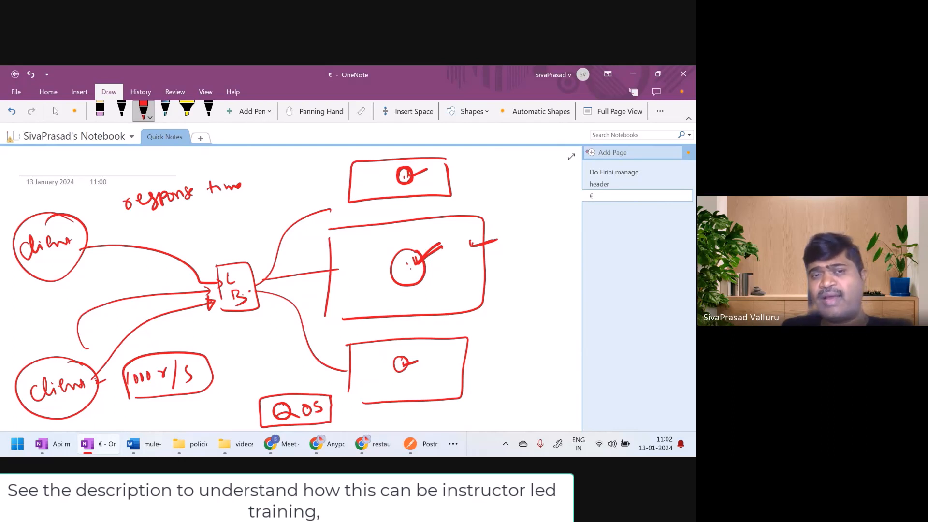
Write "rate limiting" beneath "response time" and underline it
{"action": "mouse_move", "coordinate": [188, 223]}
{"action": "left_mouse_down"}
{"action": "mouse_move", "coordinate": [200, 220]}
{"action": "mouse_move", "coordinate": [198, 228]}
{"action": "mouse_move", "coordinate": [238, 213]}
{"action": "left_mouse_up"}
{"action": "left_click_drag", "start_coordinate": [245, 207], "coordinate": [278, 205]}
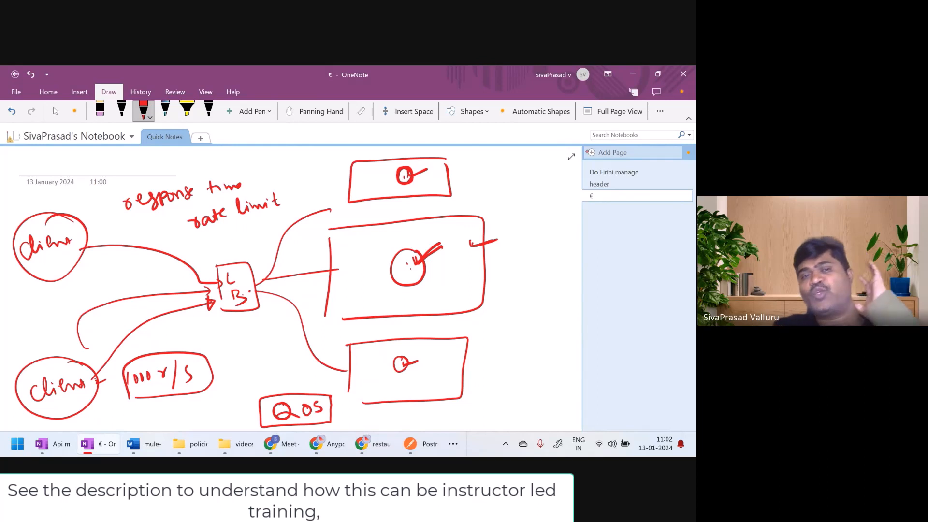
{"action": "left_click_drag", "start_coordinate": [287, 193], "coordinate": [288, 200]}
{"action": "left_click_drag", "start_coordinate": [290, 200], "coordinate": [308, 198]}
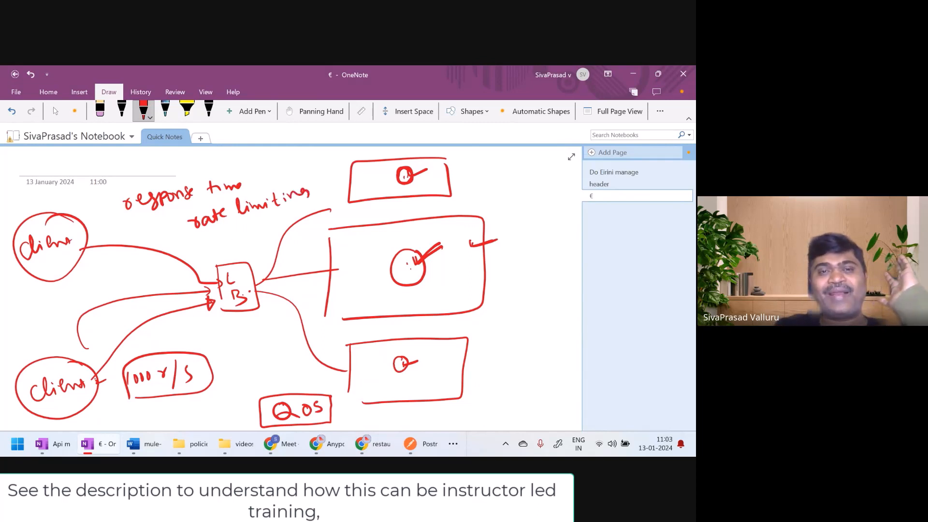
{"action": "left_click_drag", "start_coordinate": [213, 231], "coordinate": [311, 207]}
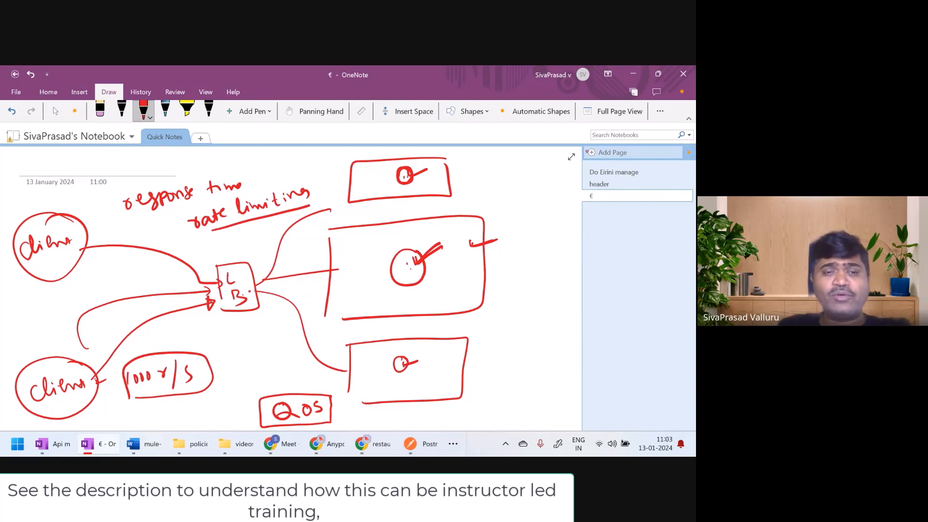
Erase the extra zero and "r" from the client's rate label, extend the LB arrow to the middle circle and write an underlined "500r/s" below it
{"action": "mouse_move", "coordinate": [133, 384]}
{"action": "left_mouse_down"}
{"action": "mouse_move", "coordinate": [149, 393]}
{"action": "mouse_move", "coordinate": [188, 368]}
{"action": "mouse_move", "coordinate": [178, 370]}
{"action": "left_mouse_up"}
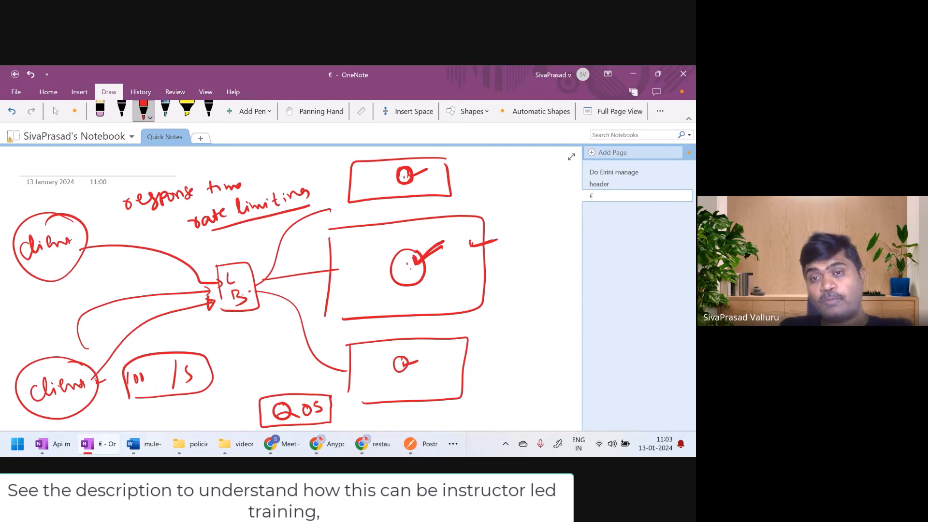
{"action": "mouse_move", "coordinate": [339, 269]}
{"action": "left_mouse_down"}
{"action": "mouse_move", "coordinate": [392, 264]}
{"action": "mouse_move", "coordinate": [344, 297]}
{"action": "mouse_move", "coordinate": [372, 289]}
{"action": "left_mouse_up"}
{"action": "left_click_drag", "start_coordinate": [375, 284], "coordinate": [382, 303]}
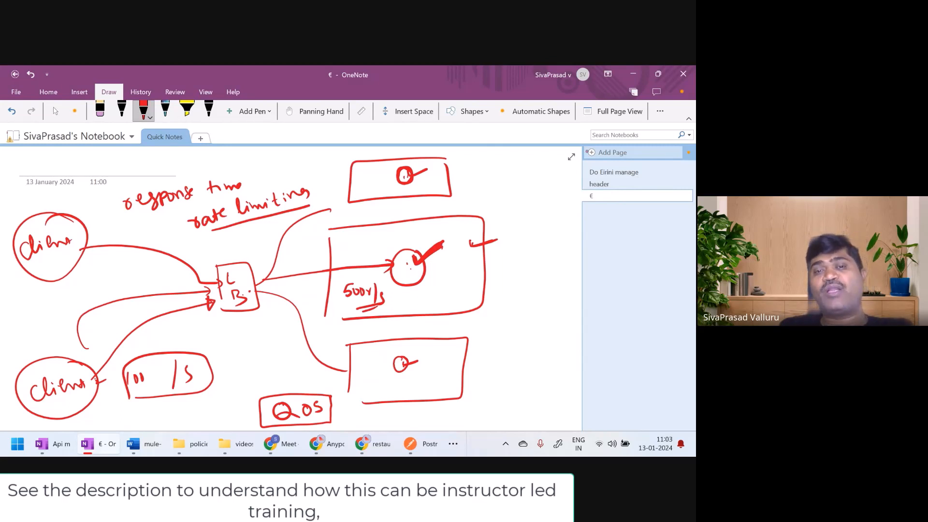
Strike out the zeros of "500r/s" in the middle box and write "50r/s" above it
{"action": "mouse_move", "coordinate": [349, 289]}
{"action": "left_mouse_down"}
{"action": "mouse_move", "coordinate": [385, 292]}
{"action": "mouse_move", "coordinate": [373, 298]}
{"action": "left_mouse_up"}
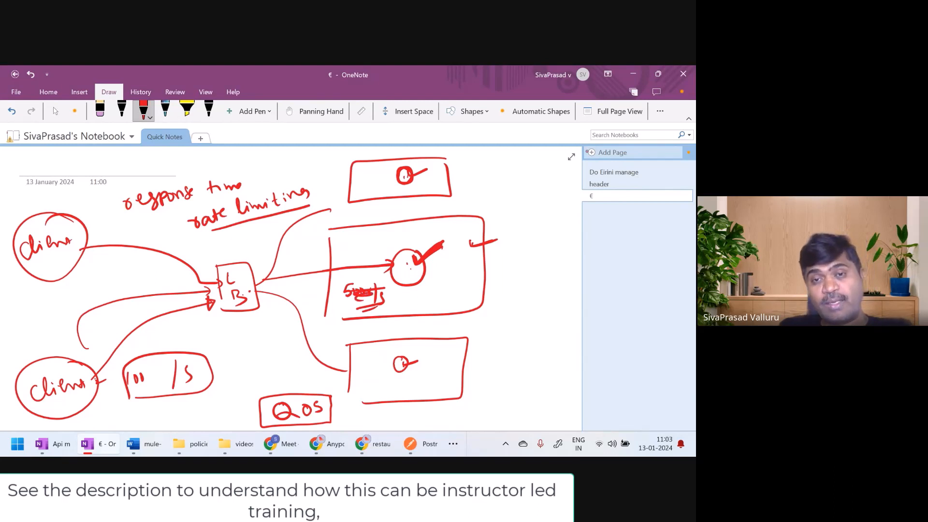
{"action": "left_click_drag", "start_coordinate": [345, 269], "coordinate": [373, 282]}
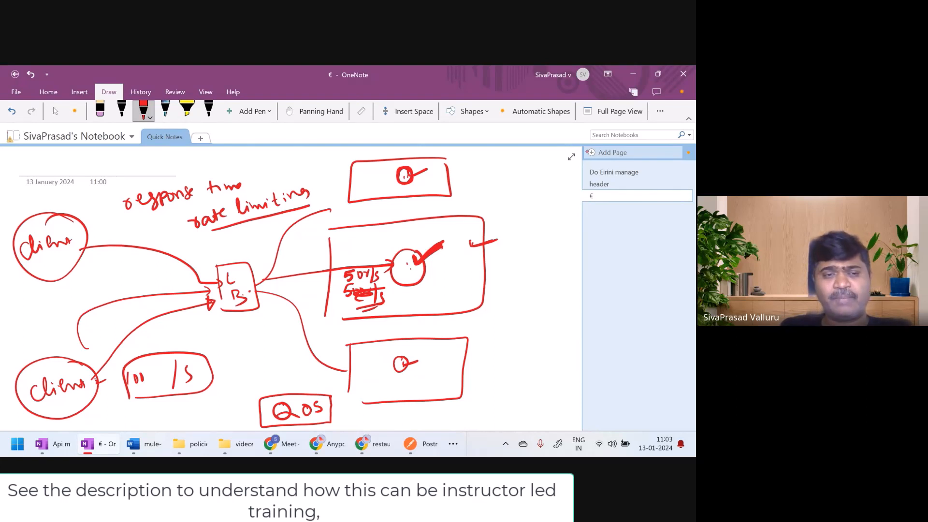
Draw two more curves into the LB box, from the upper client and from above it, and outline all three server boxes together
{"action": "mouse_move", "coordinate": [77, 244]}
{"action": "left_mouse_down"}
{"action": "mouse_move", "coordinate": [195, 247]}
{"action": "mouse_move", "coordinate": [212, 283]}
{"action": "left_mouse_up"}
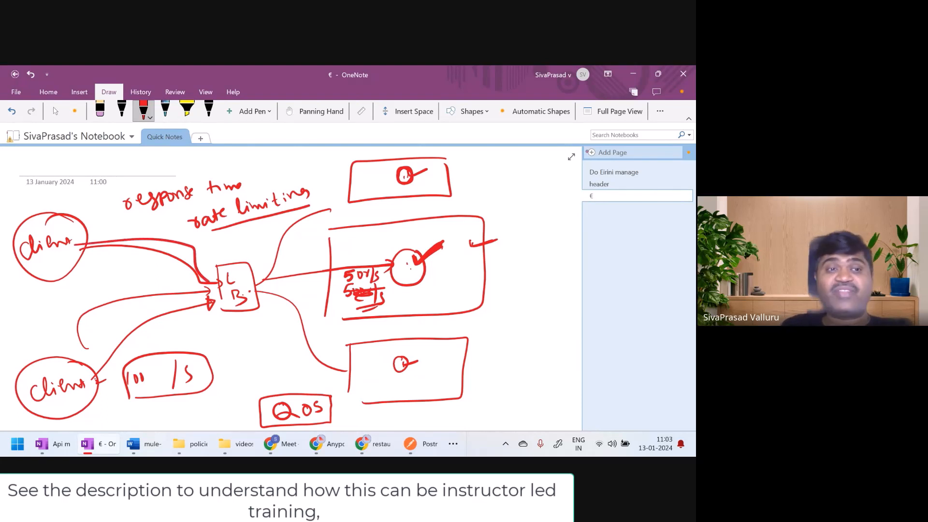
{"action": "mouse_move", "coordinate": [53, 189]}
{"action": "left_mouse_down"}
{"action": "mouse_move", "coordinate": [116, 195]}
{"action": "mouse_move", "coordinate": [196, 273]}
{"action": "left_mouse_up"}
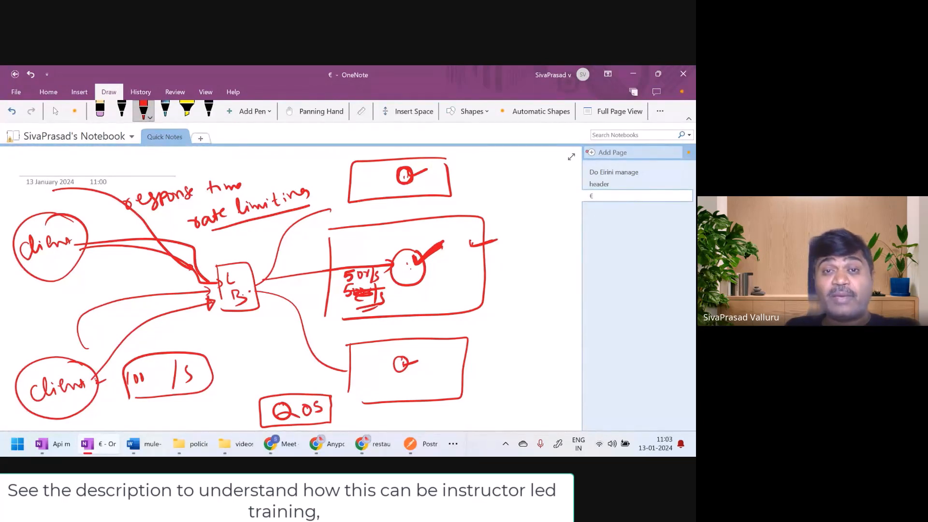
{"action": "mouse_move", "coordinate": [355, 153]}
{"action": "left_mouse_down"}
{"action": "mouse_move", "coordinate": [313, 208]}
{"action": "mouse_move", "coordinate": [312, 332]}
{"action": "mouse_move", "coordinate": [348, 398]}
{"action": "mouse_move", "coordinate": [432, 415]}
{"action": "mouse_move", "coordinate": [518, 346]}
{"action": "mouse_move", "coordinate": [523, 200]}
{"action": "mouse_move", "coordinate": [432, 154]}
{"action": "mouse_move", "coordinate": [362, 153]}
{"action": "left_mouse_up"}
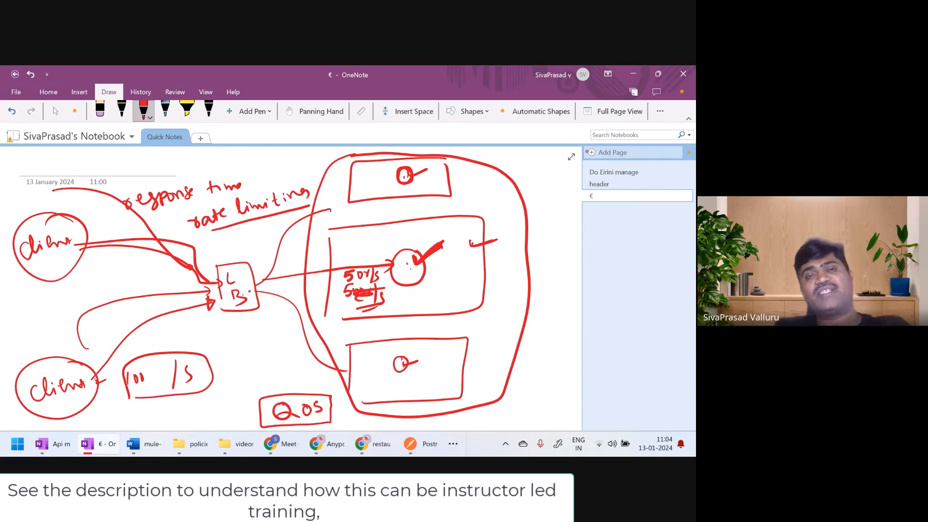
Write "too many" below the LB box with a double underline, then circle "50r/s" and thicken the tick beside the middle circle
{"action": "left_click_drag", "start_coordinate": [218, 331], "coordinate": [216, 349]}
{"action": "left_click_drag", "start_coordinate": [223, 337], "coordinate": [295, 333]}
{"action": "mouse_move", "coordinate": [223, 355]}
{"action": "left_mouse_down"}
{"action": "mouse_move", "coordinate": [281, 338]}
{"action": "mouse_move", "coordinate": [269, 344]}
{"action": "left_mouse_up"}
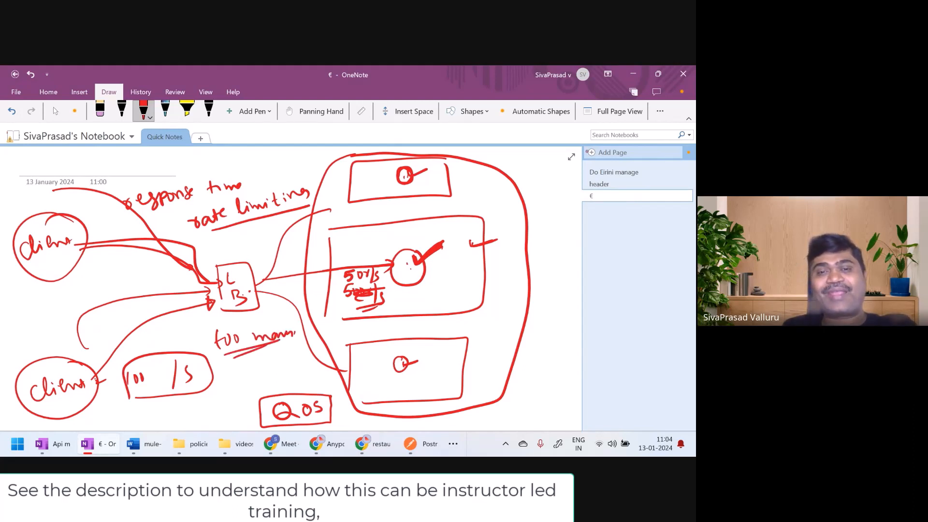
{"action": "mouse_move", "coordinate": [338, 283]}
{"action": "left_mouse_down"}
{"action": "mouse_move", "coordinate": [368, 285]}
{"action": "mouse_move", "coordinate": [356, 256]}
{"action": "mouse_move", "coordinate": [334, 283]}
{"action": "left_mouse_up"}
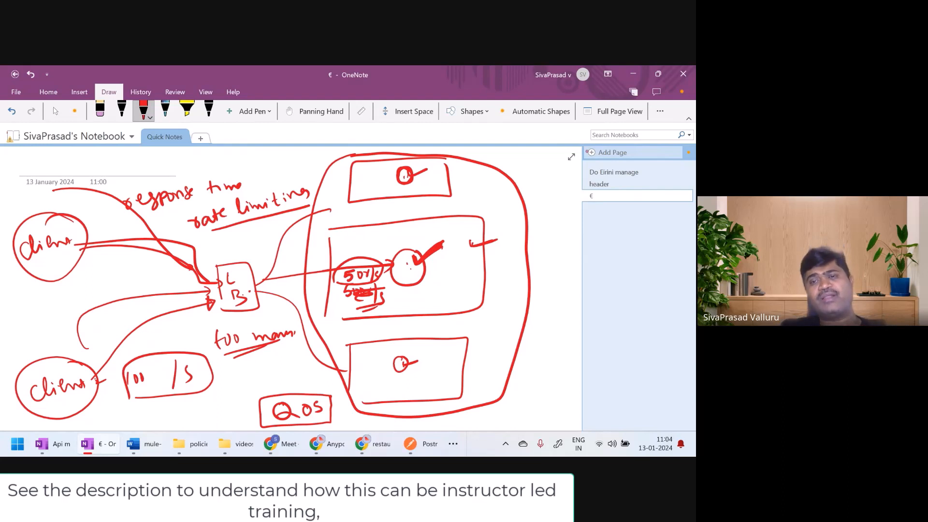
{"action": "left_click_drag", "start_coordinate": [425, 260], "coordinate": [444, 245]}
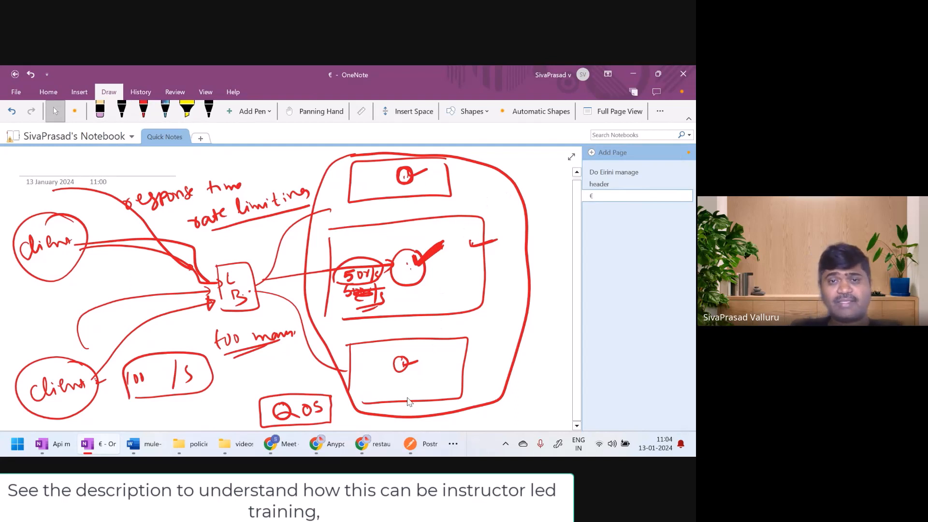
Switch to API Manager in Chrome and start adding a Rate limiting policy from the Quality of service category to restaurants-sapi
{"action": "left_click", "coordinate": [333, 445]}
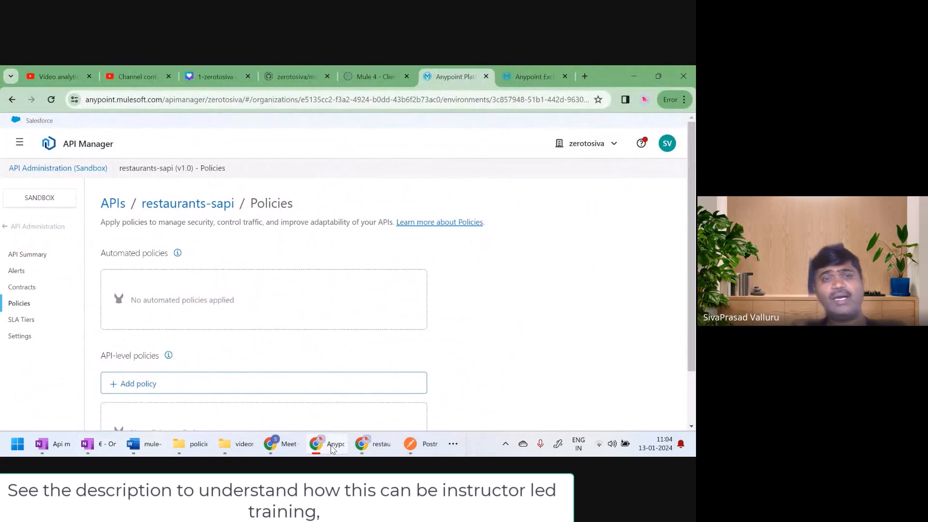
{"action": "left_click", "coordinate": [137, 386]}
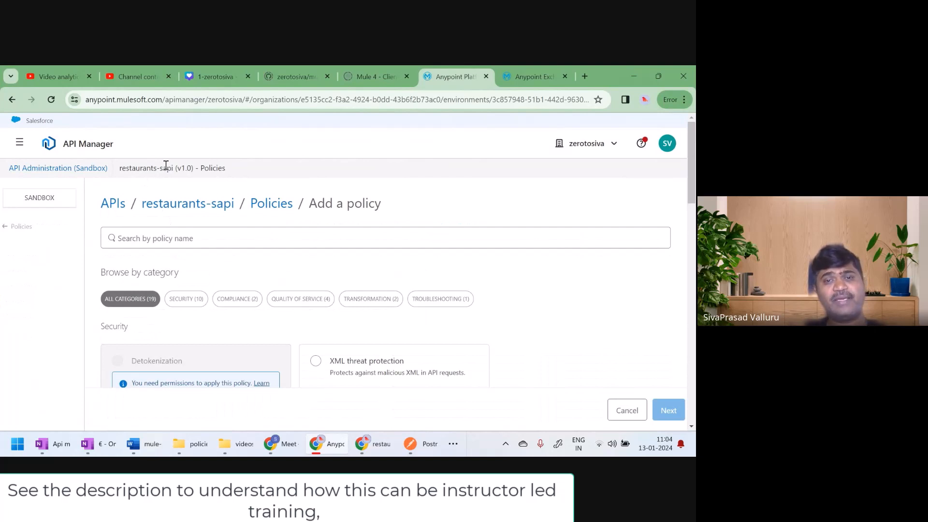
{"action": "left_click", "coordinate": [299, 303]}
{"action": "scroll", "coordinate": [300, 307], "scroll_direction": "down", "scroll_amount": 2}
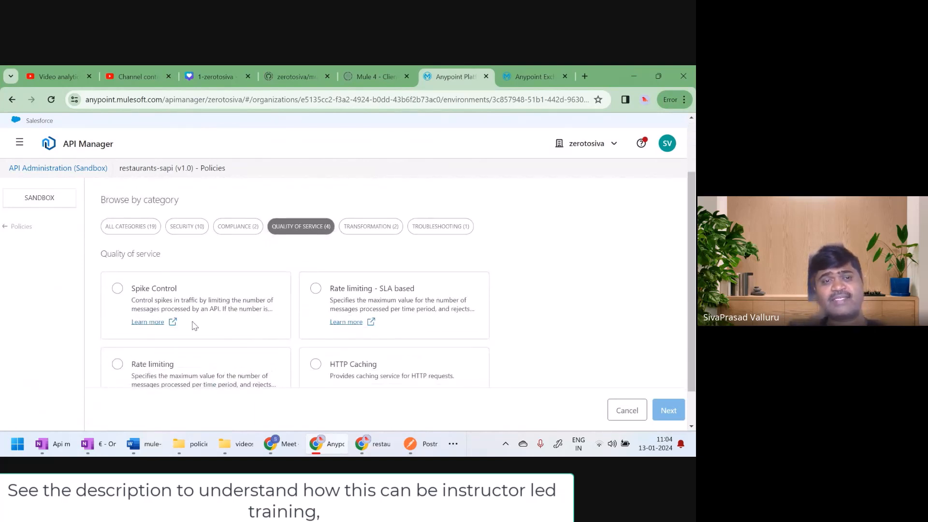
{"action": "scroll", "coordinate": [194, 326], "scroll_direction": "down", "scroll_amount": 1}
{"action": "left_click", "coordinate": [117, 321]}
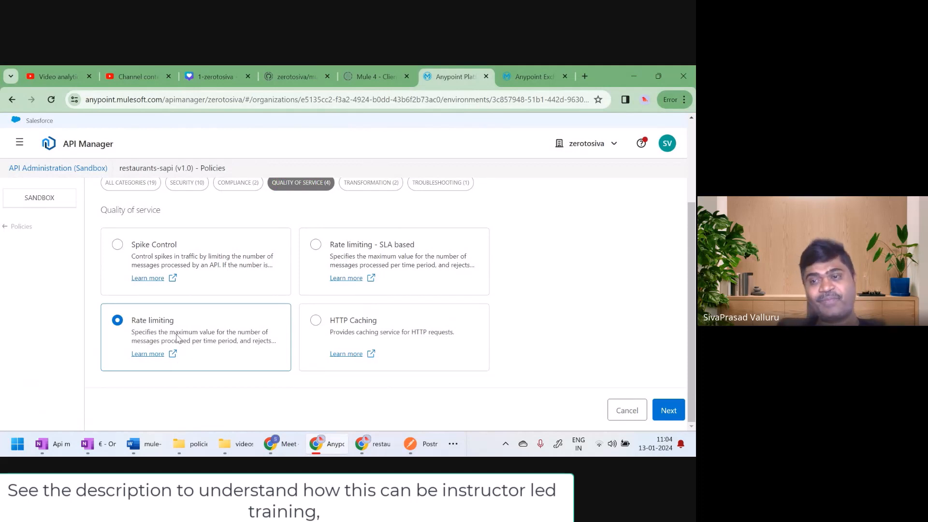
{"action": "left_click", "coordinate": [670, 411]}
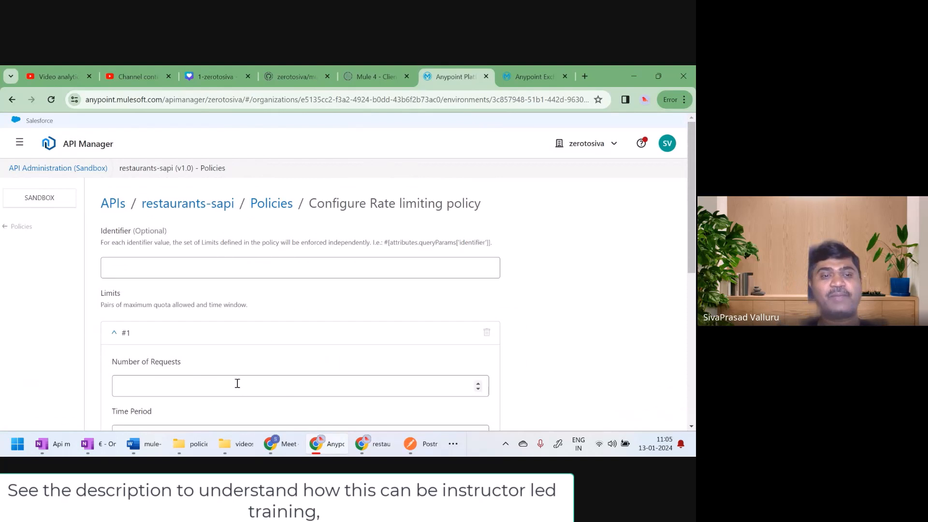
Configure the policy's first limit as 3 requests with a time period of 1 and the time unit Minute
{"action": "scroll", "coordinate": [236, 384], "scroll_direction": "down", "scroll_amount": 2}
{"action": "left_click", "coordinate": [200, 315]}
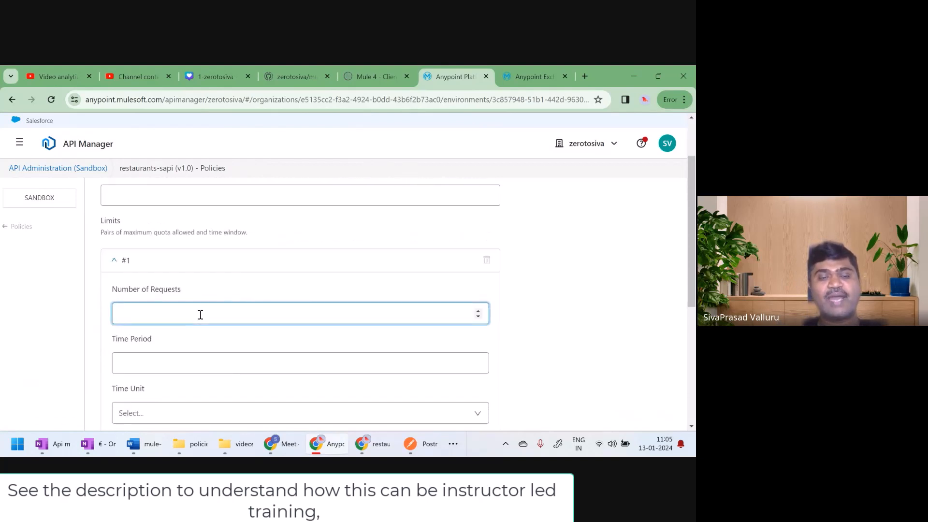
{"action": "type", "text": "3"}
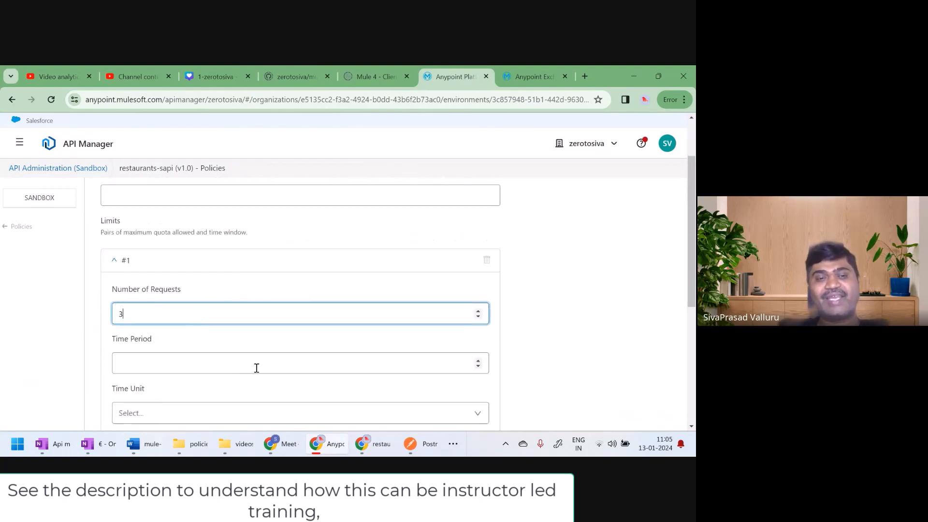
{"action": "left_click", "coordinate": [481, 415]}
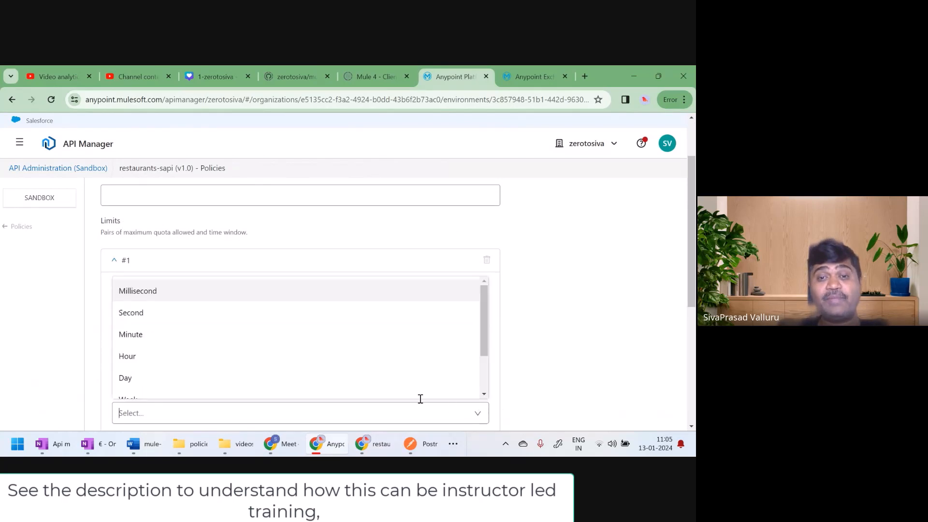
{"action": "left_click", "coordinate": [147, 335]}
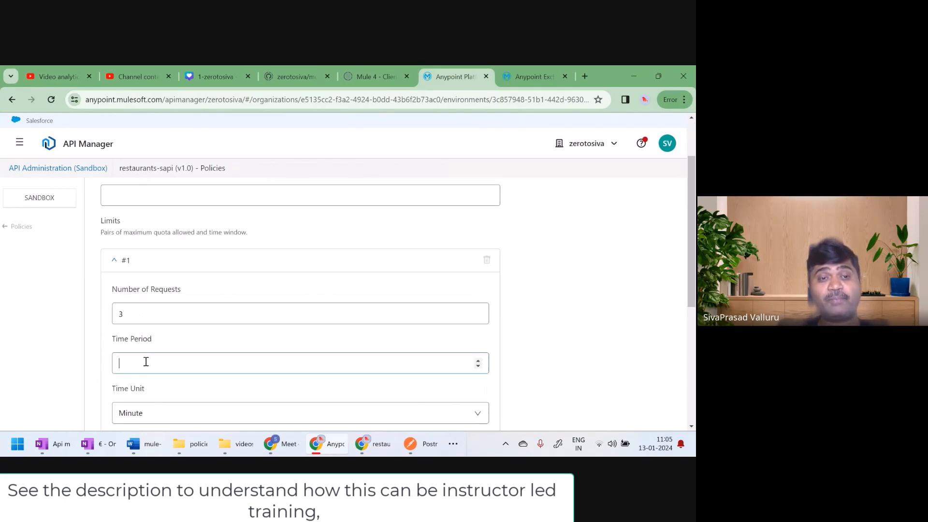
{"action": "left_click", "coordinate": [146, 363]}
{"action": "type", "text": "1"}
{"action": "scroll", "coordinate": [282, 354], "scroll_direction": "down", "scroll_amount": 2}
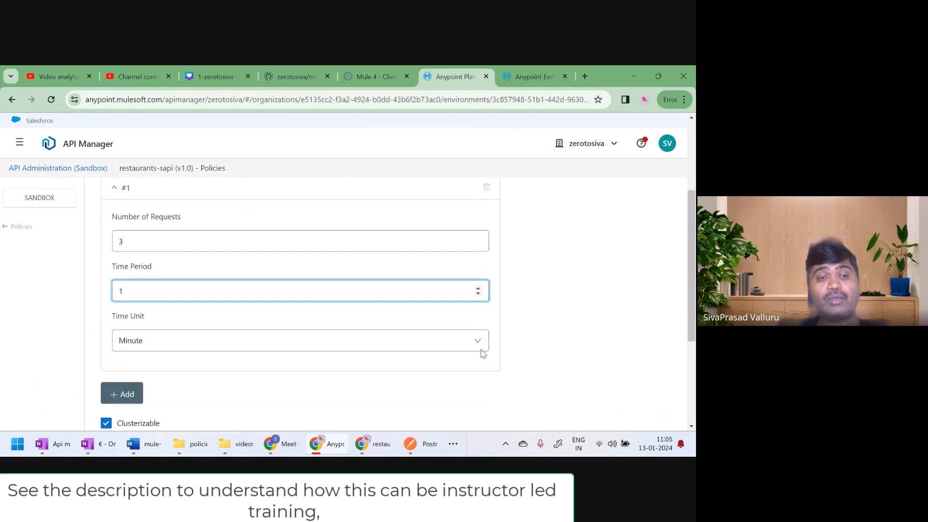
Review the limit's values and apply the Rate limiting policy with Clusterizable left enabled
{"action": "left_click", "coordinate": [152, 239]}
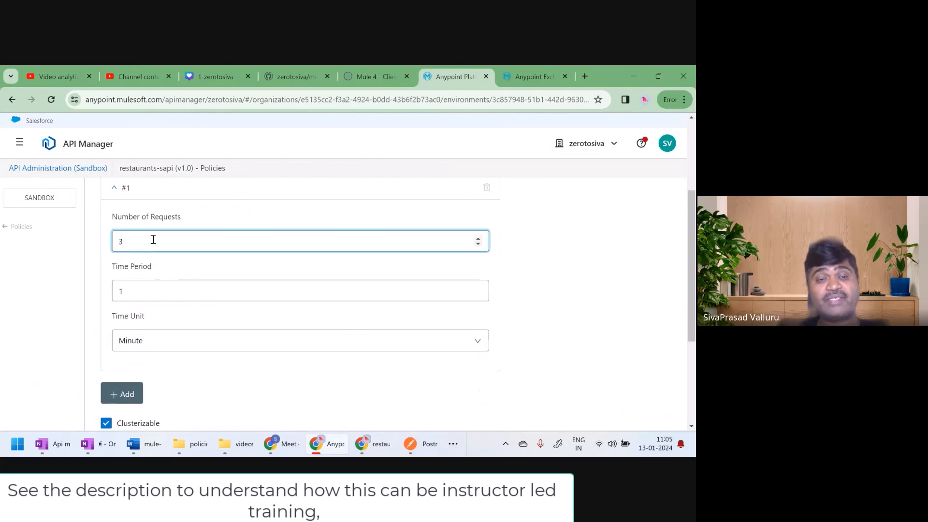
{"action": "left_click", "coordinate": [151, 295]}
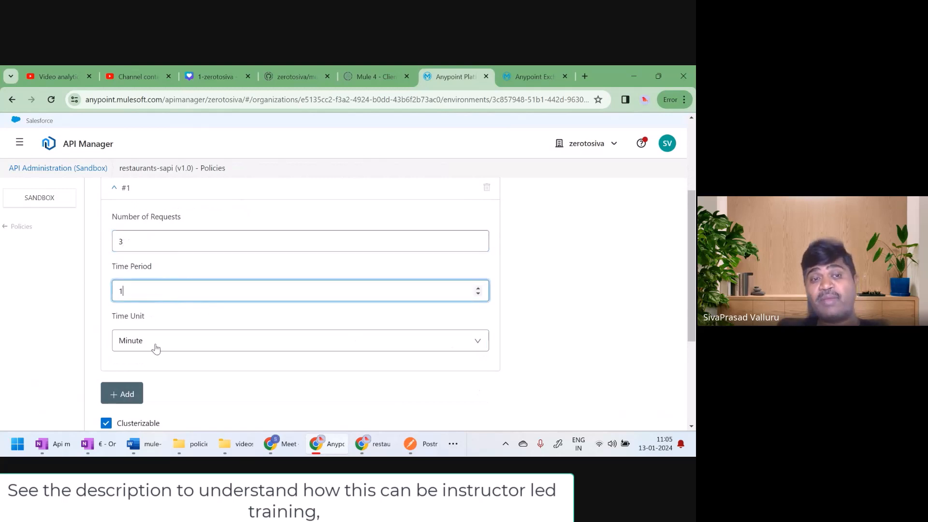
{"action": "left_click", "coordinate": [156, 341]}
{"action": "left_click", "coordinate": [659, 300]}
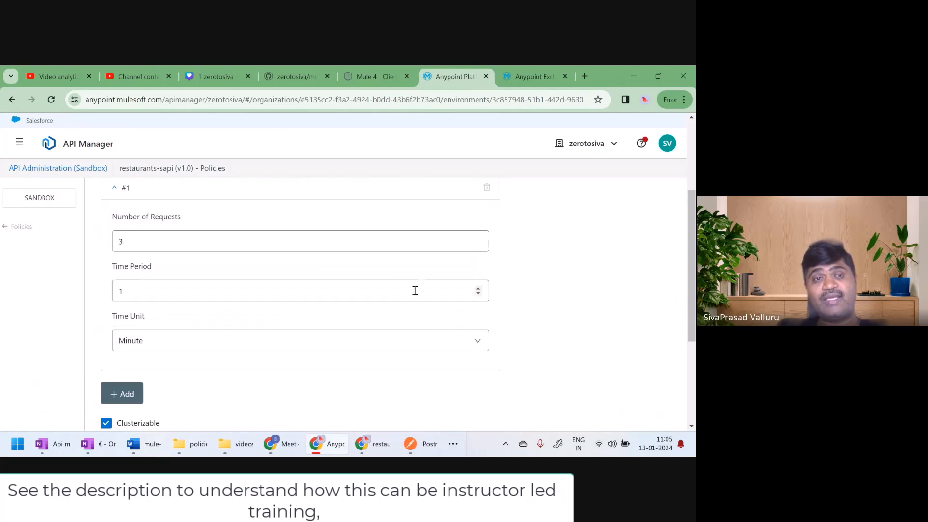
{"action": "scroll", "coordinate": [564, 326], "scroll_direction": "up", "scroll_amount": 5}
{"action": "scroll", "coordinate": [564, 326], "scroll_direction": "down", "scroll_amount": 10}
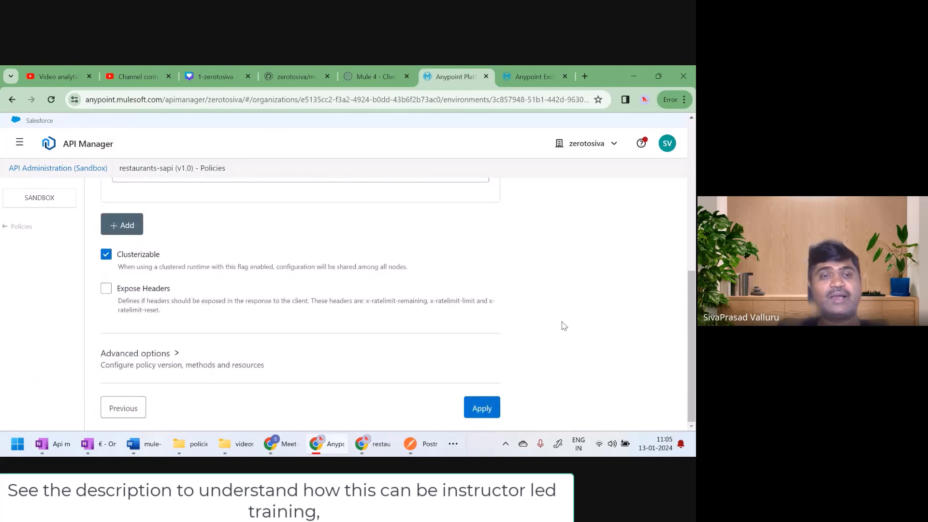
{"action": "left_click", "coordinate": [483, 409]}
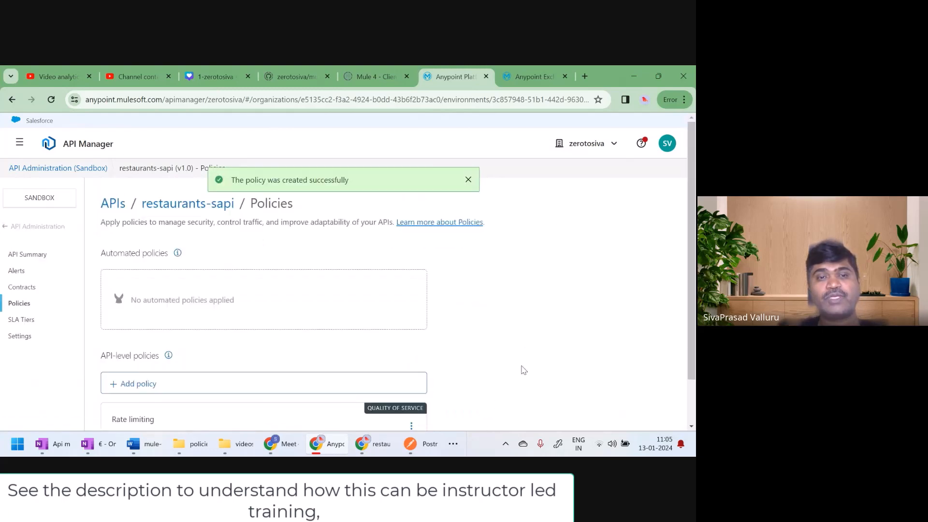
{"action": "scroll", "coordinate": [544, 352], "scroll_direction": "down", "scroll_amount": 1}
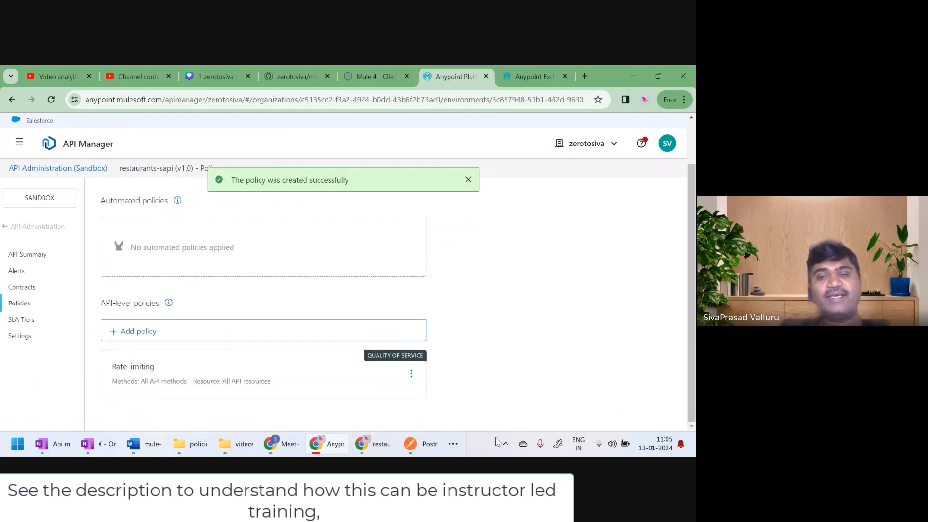
Check the Mule runtime log in the terminal and the policies folder in File Explorer for the deployed rate limiting policy
{"action": "left_click", "coordinate": [454, 445]}
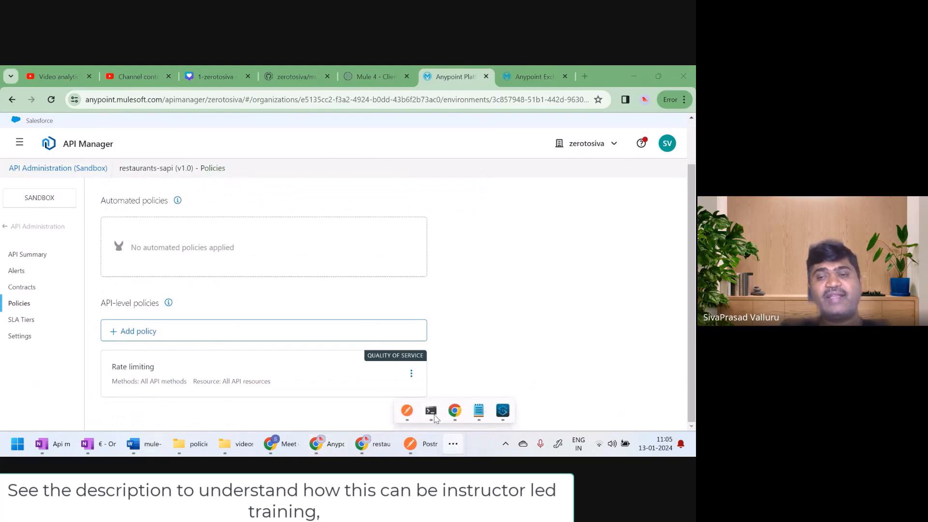
{"action": "left_click", "coordinate": [431, 412]}
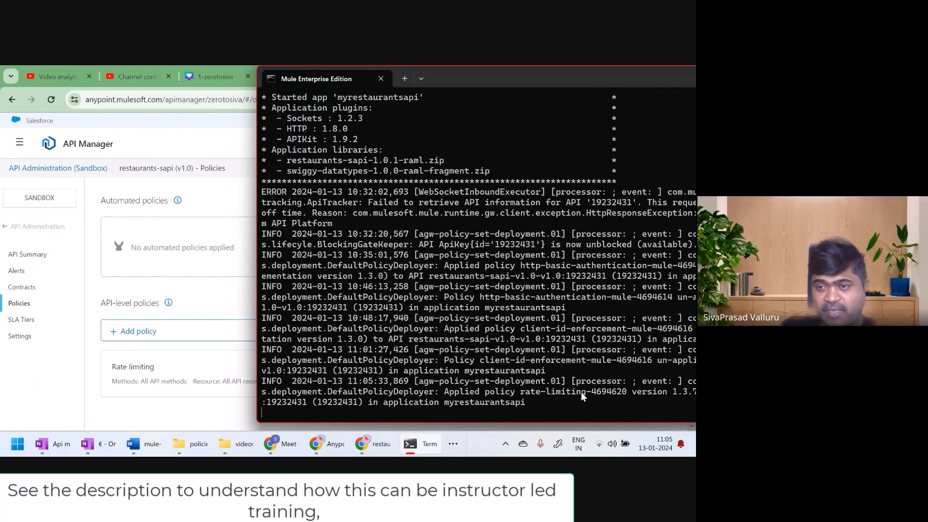
{"action": "left_click", "coordinate": [192, 444]}
{"action": "left_click", "coordinate": [137, 254]}
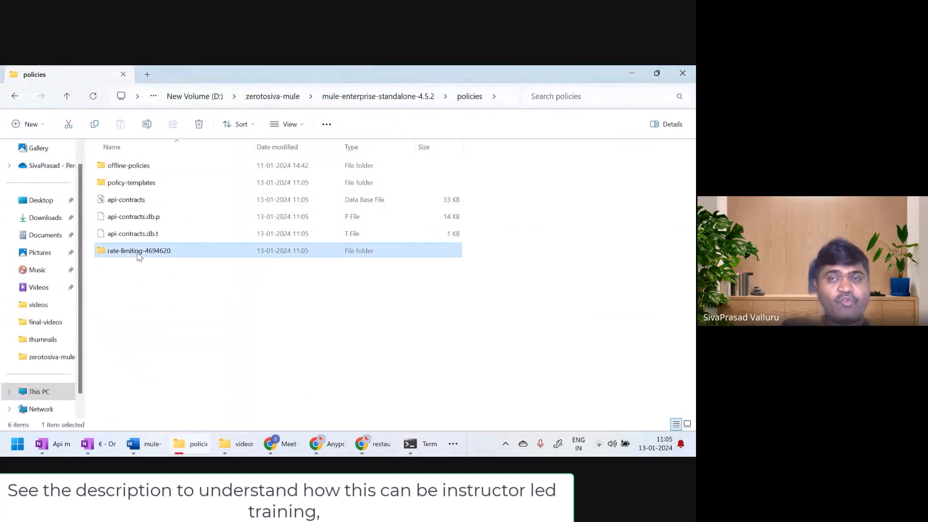
{"action": "left_click", "coordinate": [630, 71]}
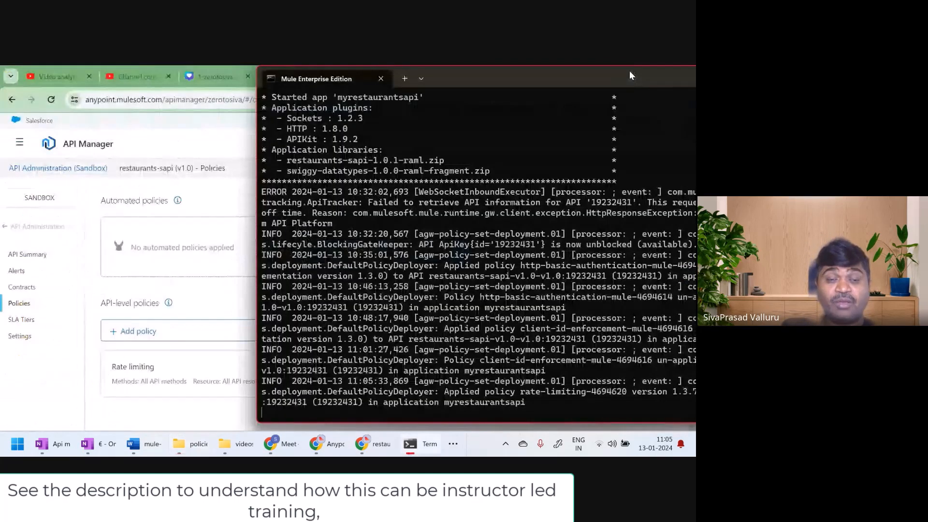
Switch to Postman and disable the client_id and client_secret headers of the localhost:8081/api/restaurants/100 request
{"action": "left_click", "coordinate": [453, 444]}
{"action": "left_click", "coordinate": [407, 411]}
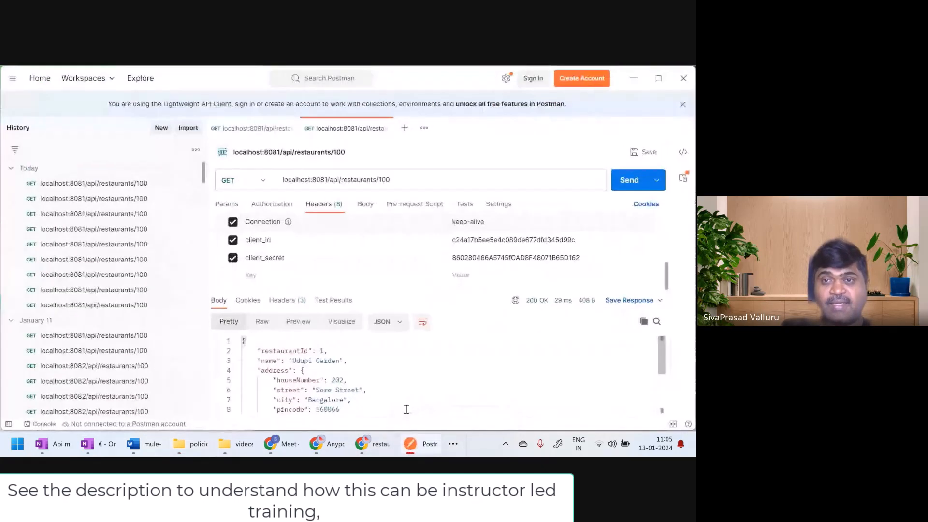
{"action": "left_click", "coordinate": [233, 240]}
{"action": "left_click", "coordinate": [233, 258]}
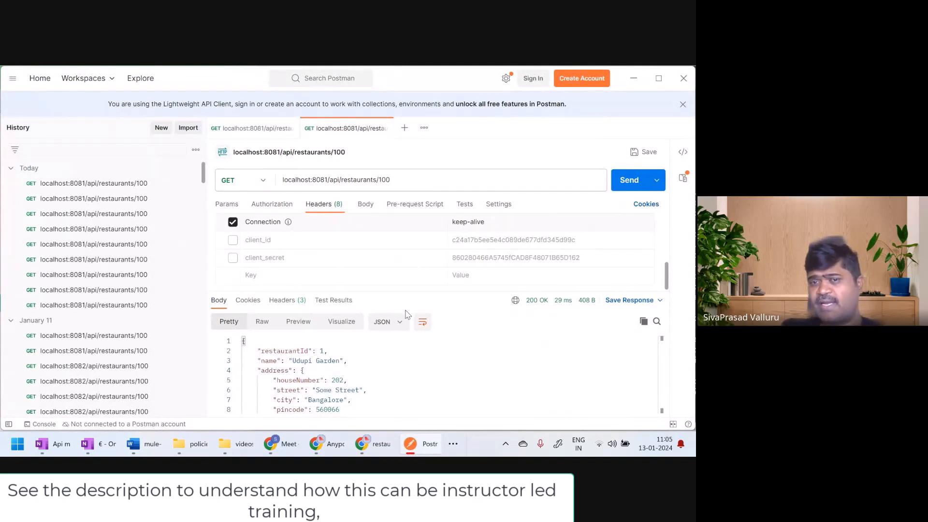
Send the GET request to localhost:8081/api/restaurants/100 four times in quick succession to test the rate limit
{"action": "left_click", "coordinate": [629, 181]}
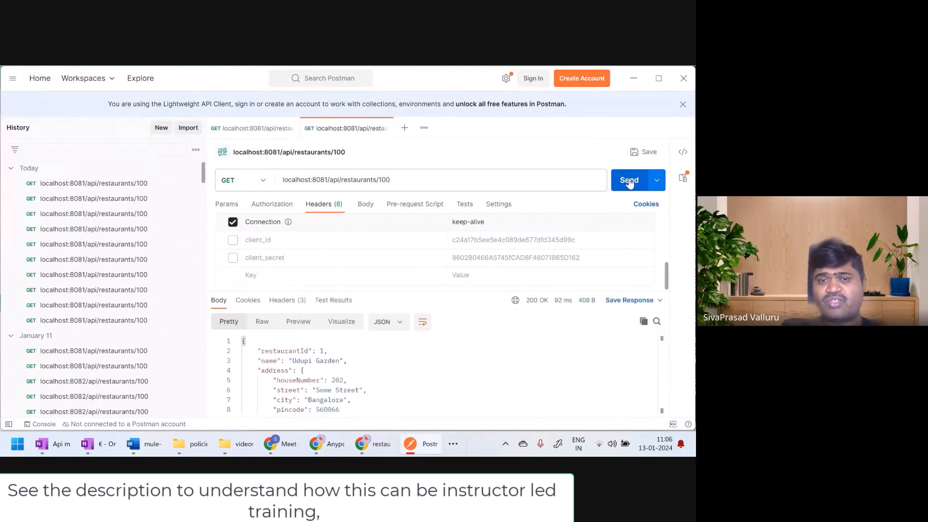
{"action": "left_click", "coordinate": [629, 181]}
{"action": "left_click", "coordinate": [629, 181]}
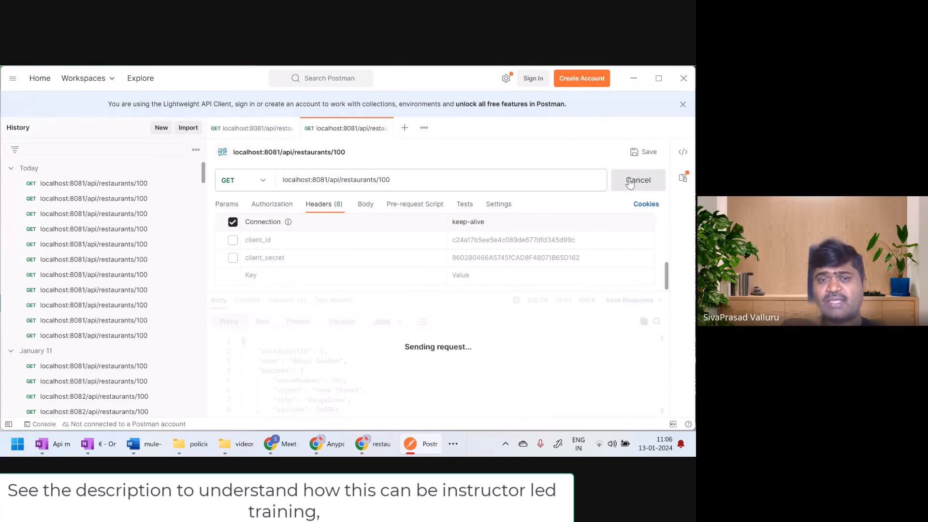
{"action": "left_click", "coordinate": [629, 181]}
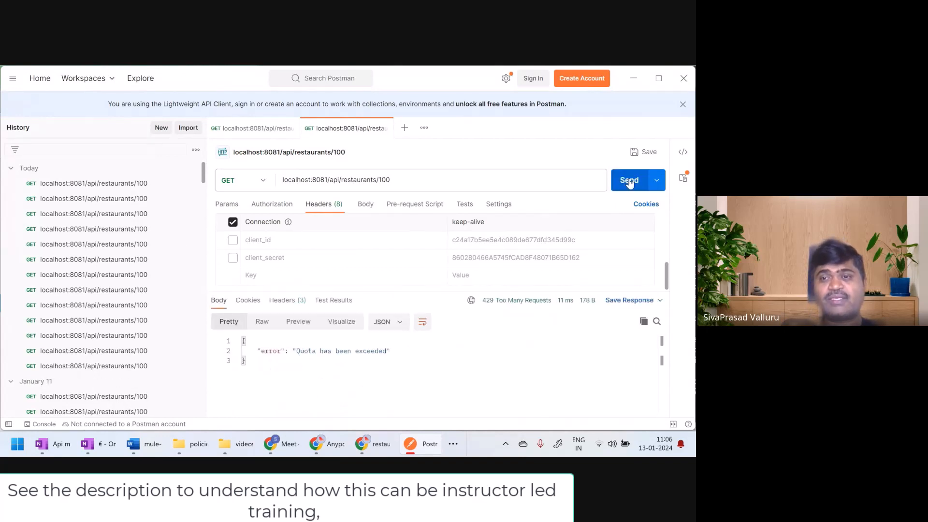
Examine the status code and the error message in the response of the rate-limited request
{"action": "left_click_drag", "start_coordinate": [486, 300], "coordinate": [499, 300]}
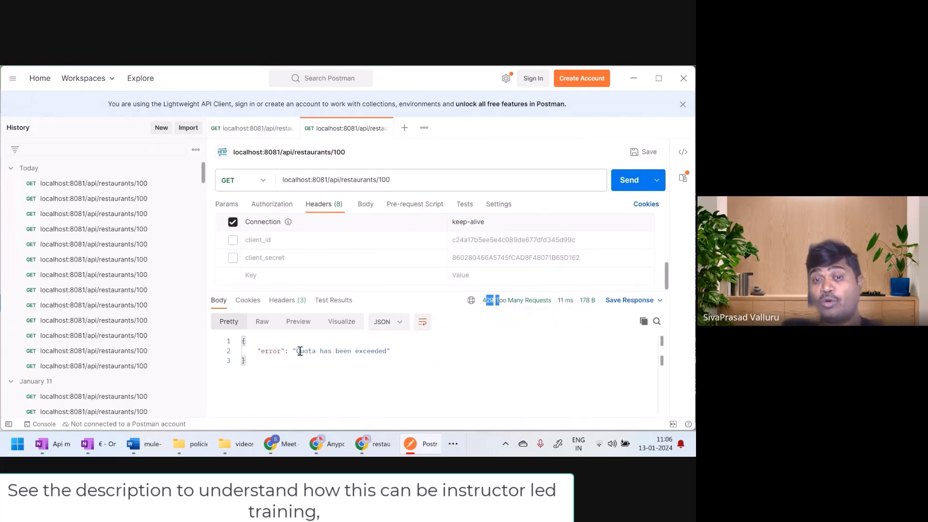
{"action": "left_click_drag", "start_coordinate": [297, 351], "coordinate": [387, 354]}
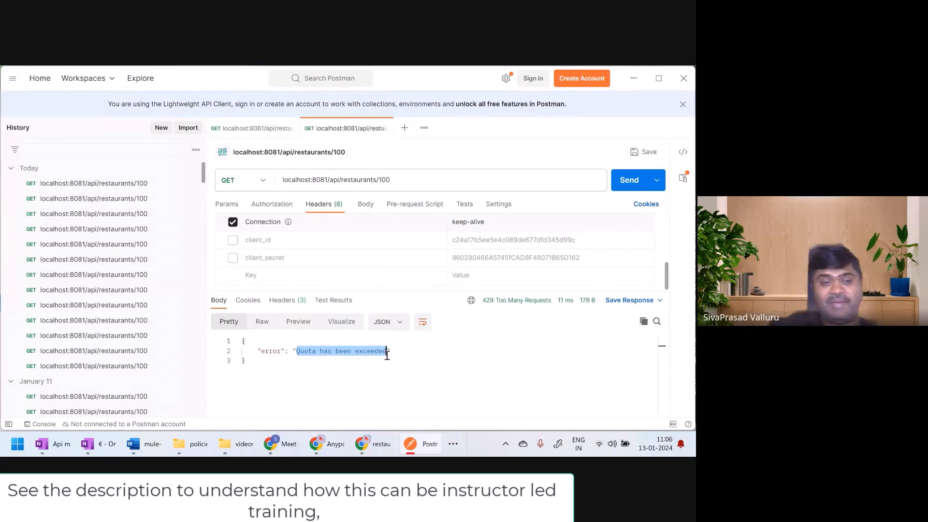
{"action": "key", "text": "alt+Tab"}
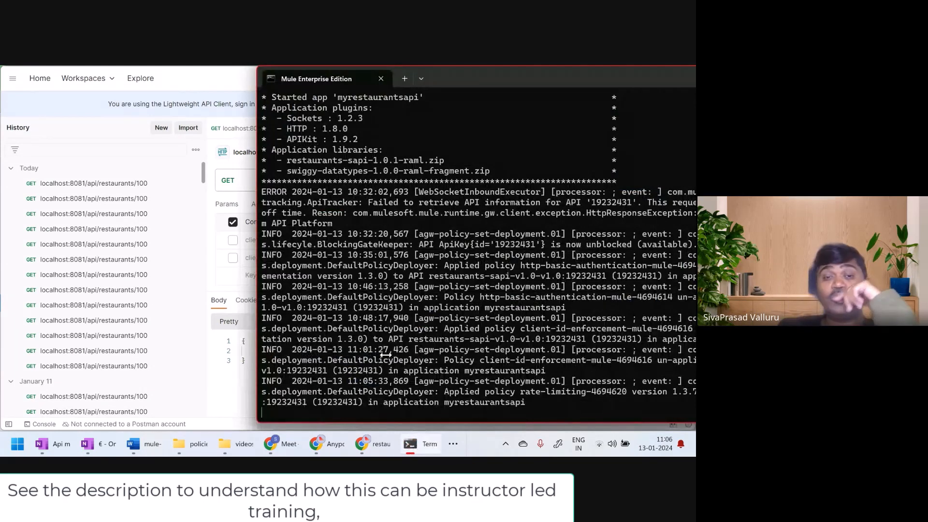
Switch to OneNote and extend the diagram in red pen with two more client circles, a brace around the clients and the limit 30/s
{"action": "left_click", "coordinate": [103, 448]}
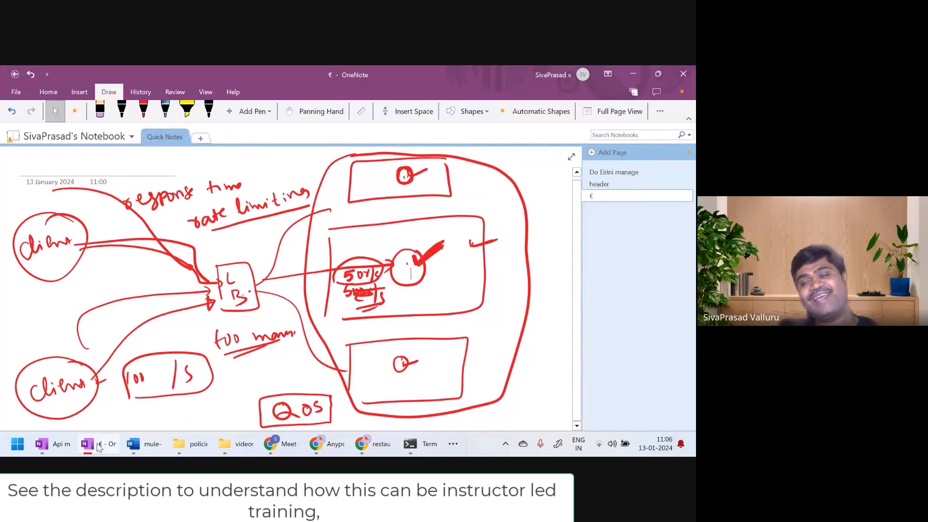
{"action": "left_click", "coordinate": [143, 110]}
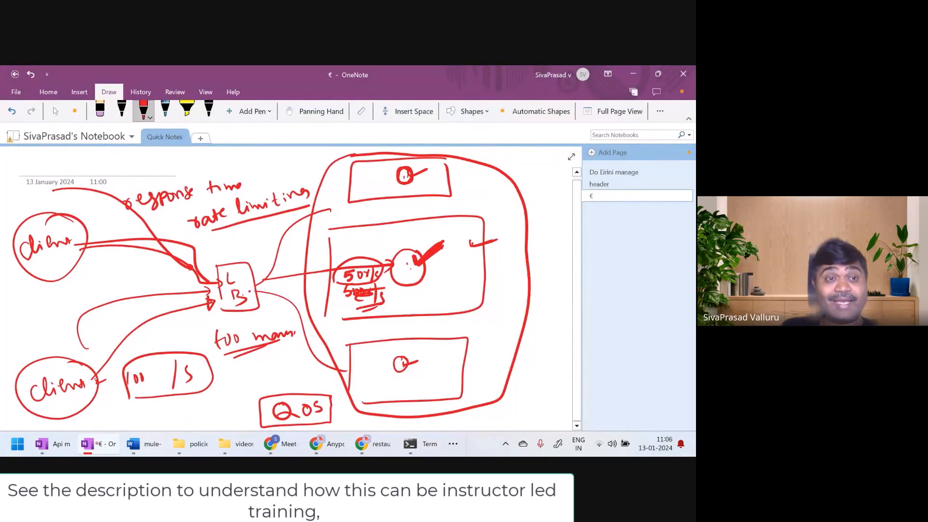
{"action": "mouse_move", "coordinate": [45, 289]}
{"action": "left_mouse_down"}
{"action": "mouse_move", "coordinate": [30, 316]}
{"action": "mouse_move", "coordinate": [26, 296]}
{"action": "mouse_move", "coordinate": [50, 335]}
{"action": "left_mouse_up"}
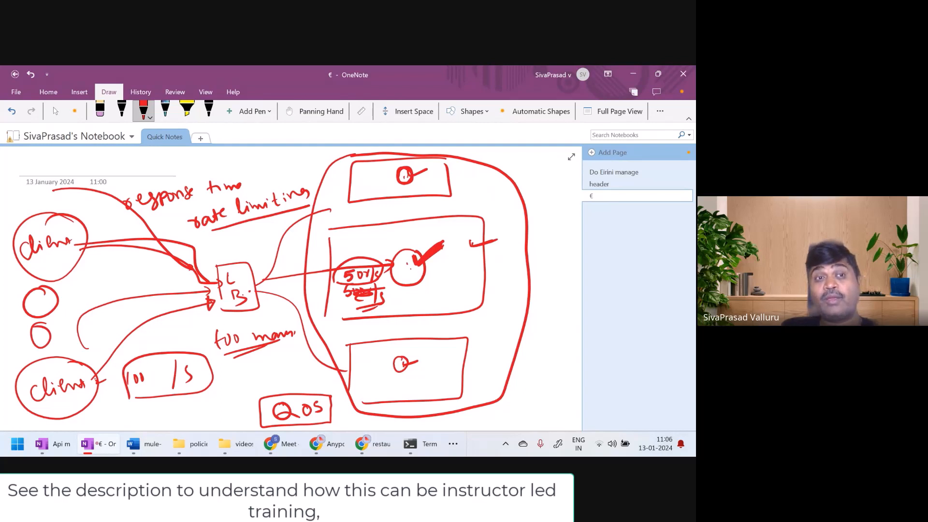
{"action": "mouse_move", "coordinate": [88, 195]}
{"action": "left_mouse_down"}
{"action": "mouse_move", "coordinate": [116, 269]}
{"action": "mouse_move", "coordinate": [156, 291]}
{"action": "mouse_move", "coordinate": [131, 365]}
{"action": "left_mouse_up"}
{"action": "mouse_move", "coordinate": [290, 254]}
{"action": "left_mouse_down"}
{"action": "mouse_move", "coordinate": [290, 267]}
{"action": "mouse_move", "coordinate": [299, 257]}
{"action": "mouse_move", "coordinate": [310, 266]}
{"action": "left_mouse_up"}
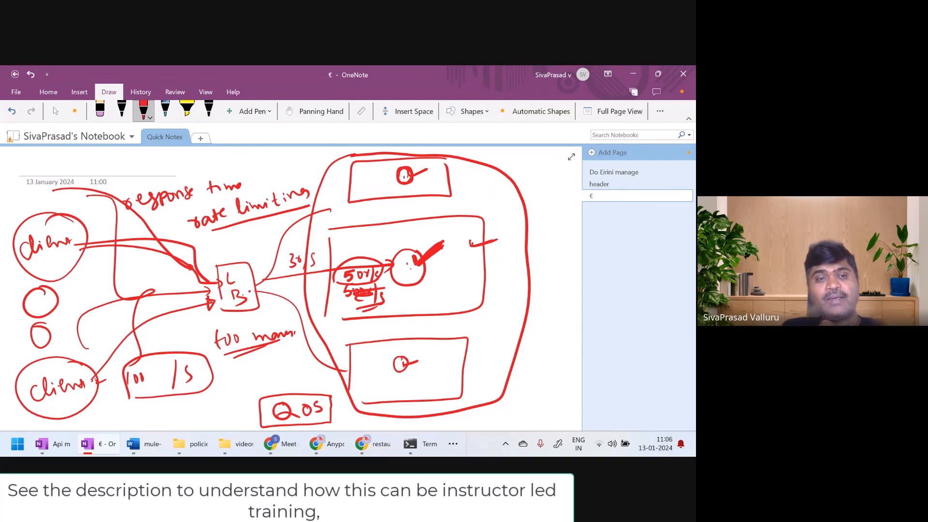
{"action": "mouse_move", "coordinate": [97, 374]}
{"action": "left_mouse_down"}
{"action": "mouse_move", "coordinate": [165, 317]}
{"action": "mouse_move", "coordinate": [207, 301]}
{"action": "left_mouse_up"}
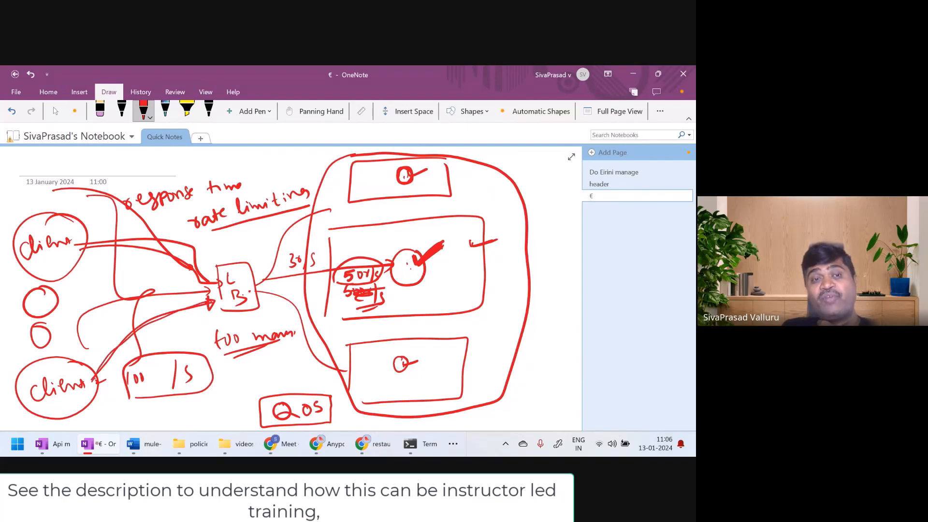
{"action": "mouse_move", "coordinate": [121, 213]}
{"action": "left_mouse_down"}
{"action": "mouse_move", "coordinate": [128, 280]}
{"action": "mouse_move", "coordinate": [150, 300]}
{"action": "mouse_move", "coordinate": [141, 337]}
{"action": "left_mouse_up"}
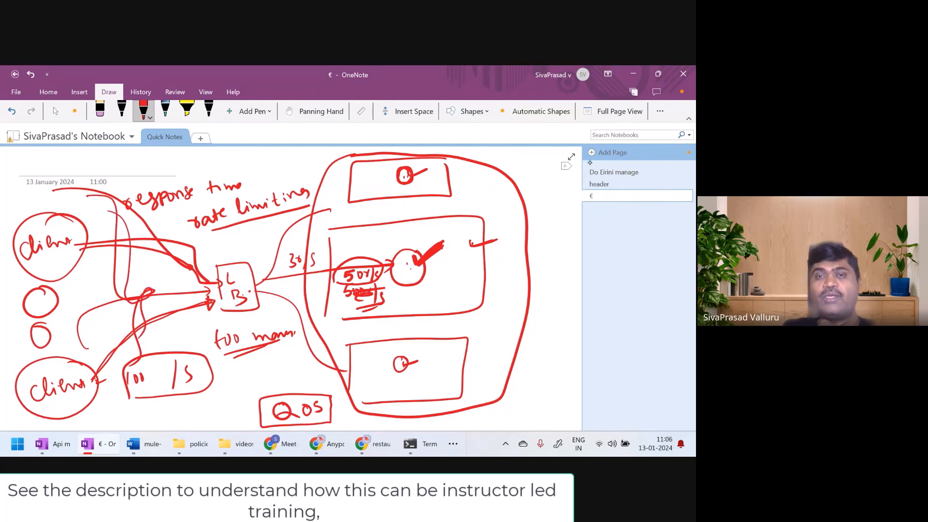
Add a new page and draw a box labelled runtime containing a circle labelled API
{"action": "left_click", "coordinate": [592, 158]}
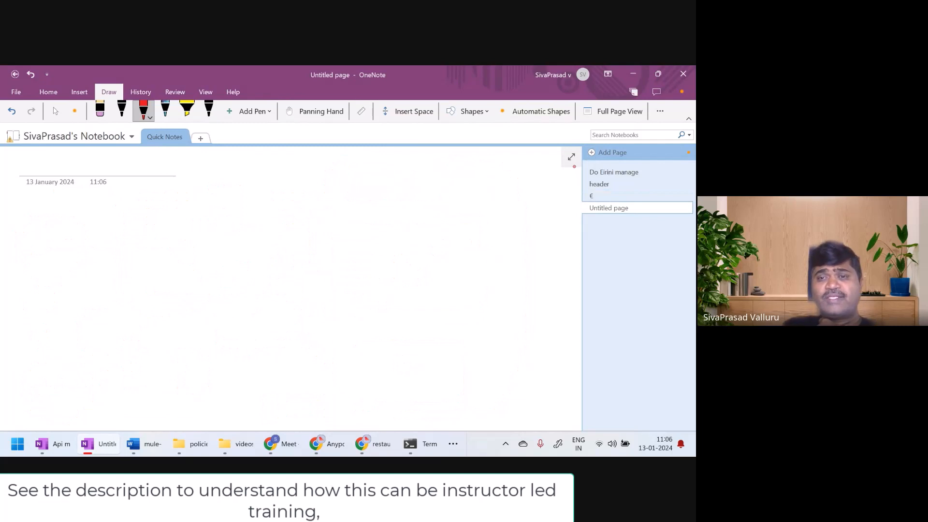
{"action": "mouse_move", "coordinate": [488, 242]}
{"action": "left_mouse_down"}
{"action": "mouse_move", "coordinate": [346, 250]}
{"action": "mouse_move", "coordinate": [460, 342]}
{"action": "mouse_move", "coordinate": [487, 241]}
{"action": "left_mouse_up"}
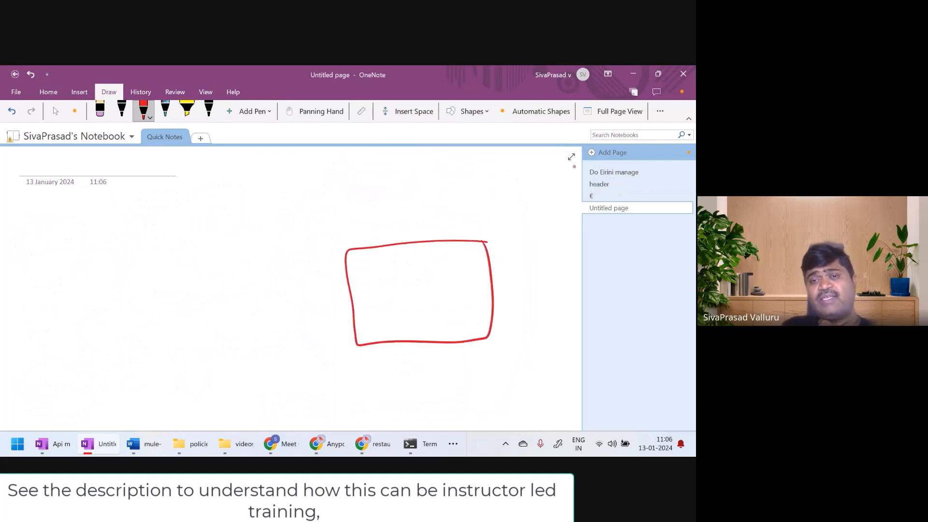
{"action": "mouse_move", "coordinate": [437, 269]}
{"action": "left_mouse_down"}
{"action": "mouse_move", "coordinate": [433, 305]}
{"action": "mouse_move", "coordinate": [437, 267]}
{"action": "left_mouse_up"}
{"action": "mouse_move", "coordinate": [469, 218]}
{"action": "left_mouse_down"}
{"action": "mouse_move", "coordinate": [477, 231]}
{"action": "mouse_move", "coordinate": [512, 211]}
{"action": "mouse_move", "coordinate": [544, 213]}
{"action": "left_mouse_up"}
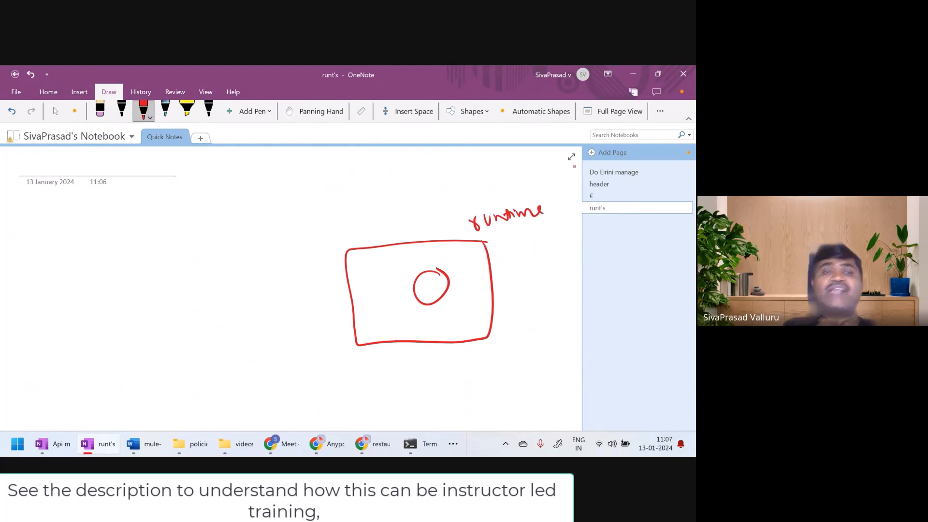
{"action": "mouse_move", "coordinate": [429, 265]}
{"action": "left_mouse_down"}
{"action": "mouse_move", "coordinate": [438, 251]}
{"action": "mouse_move", "coordinate": [455, 262]}
{"action": "left_mouse_up"}
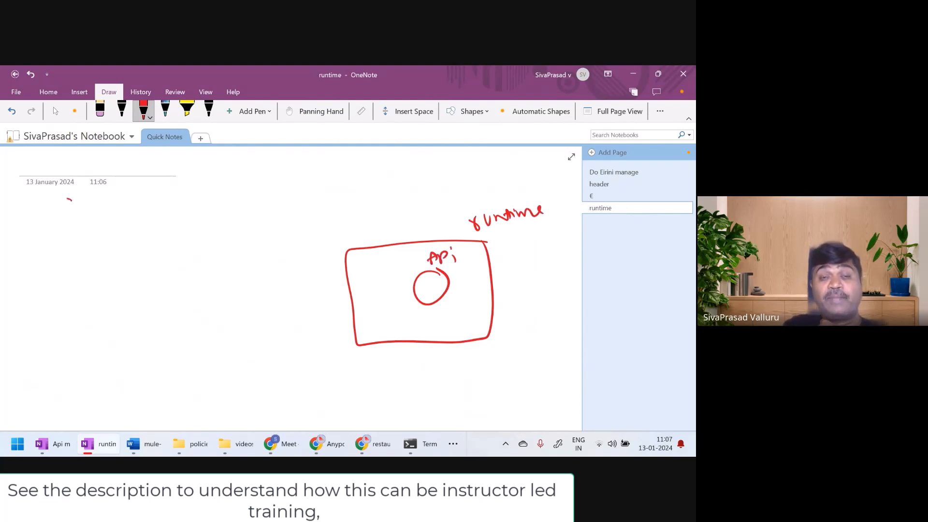
Draw two client circles labelled C1 and C2 across from the runtime box, with a column of dots below for further clients
{"action": "mouse_move", "coordinate": [71, 200]}
{"action": "left_mouse_down"}
{"action": "mouse_move", "coordinate": [86, 222]}
{"action": "mouse_move", "coordinate": [72, 198]}
{"action": "mouse_move", "coordinate": [54, 220]}
{"action": "mouse_move", "coordinate": [67, 223]}
{"action": "left_mouse_up"}
{"action": "mouse_move", "coordinate": [56, 301]}
{"action": "left_mouse_down"}
{"action": "mouse_move", "coordinate": [55, 311]}
{"action": "mouse_move", "coordinate": [68, 296]}
{"action": "mouse_move", "coordinate": [58, 292]}
{"action": "left_mouse_up"}
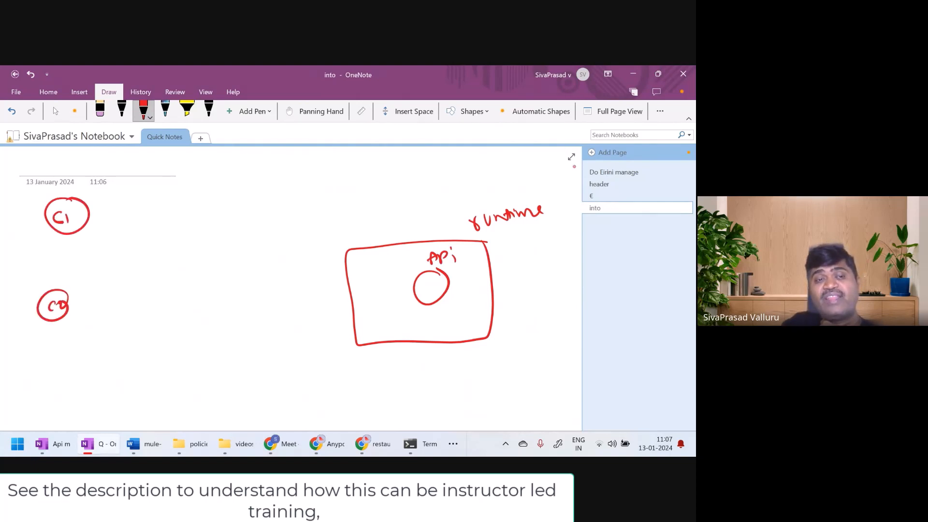
{"action": "left_click", "coordinate": [55, 343]}
{"action": "left_click", "coordinate": [56, 352]}
{"action": "left_click", "coordinate": [53, 374]}
{"action": "left_click", "coordinate": [49, 390]}
{"action": "left_click", "coordinate": [46, 409]}
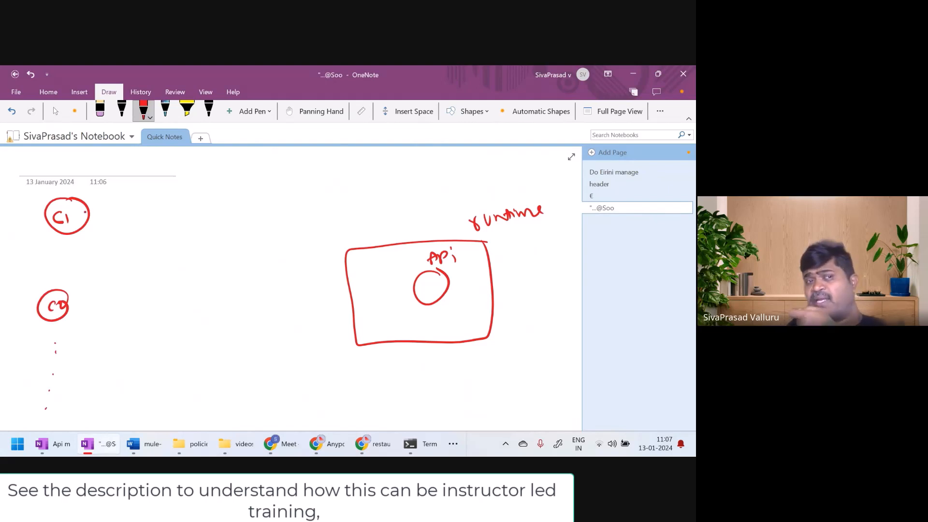
Draw an outgoing arrow from C1, label the client Gold with a double underline, and write its limit 100 r/s
{"action": "mouse_move", "coordinate": [85, 213]}
{"action": "left_mouse_down"}
{"action": "mouse_move", "coordinate": [125, 194]}
{"action": "mouse_move", "coordinate": [179, 204]}
{"action": "mouse_move", "coordinate": [165, 199]}
{"action": "left_mouse_up"}
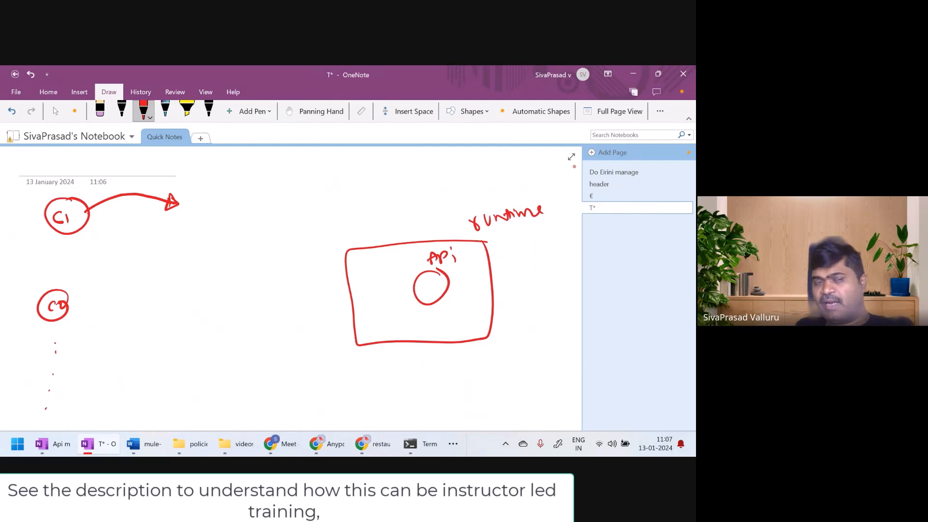
{"action": "left_click_drag", "start_coordinate": [83, 235], "coordinate": [124, 245]}
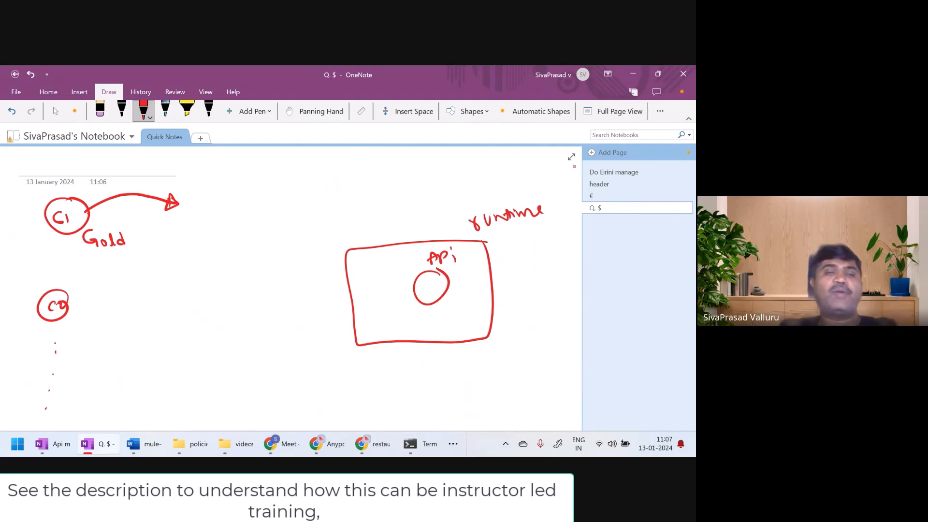
{"action": "left_click_drag", "start_coordinate": [89, 255], "coordinate": [117, 257]}
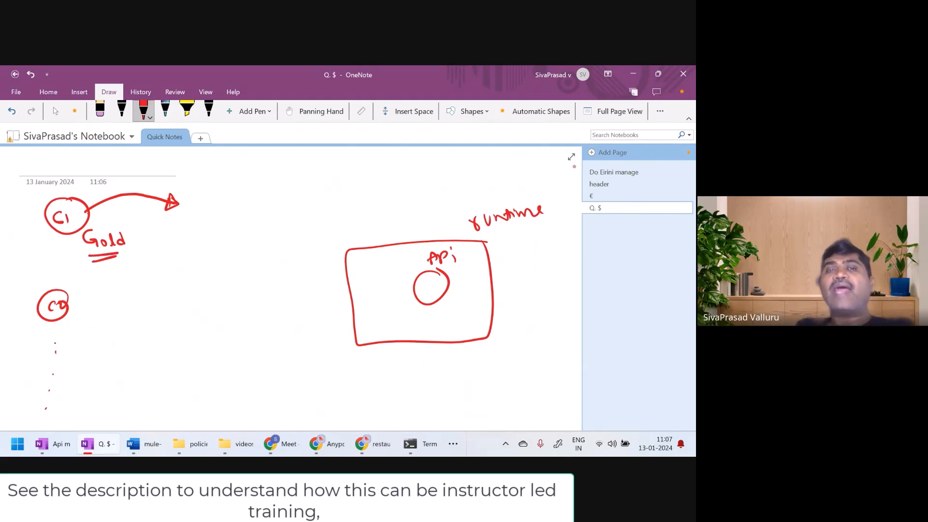
{"action": "mouse_move", "coordinate": [236, 182]}
{"action": "left_mouse_down"}
{"action": "mouse_move", "coordinate": [236, 196]}
{"action": "mouse_move", "coordinate": [260, 185]}
{"action": "mouse_move", "coordinate": [285, 202]}
{"action": "mouse_move", "coordinate": [293, 196]}
{"action": "left_mouse_up"}
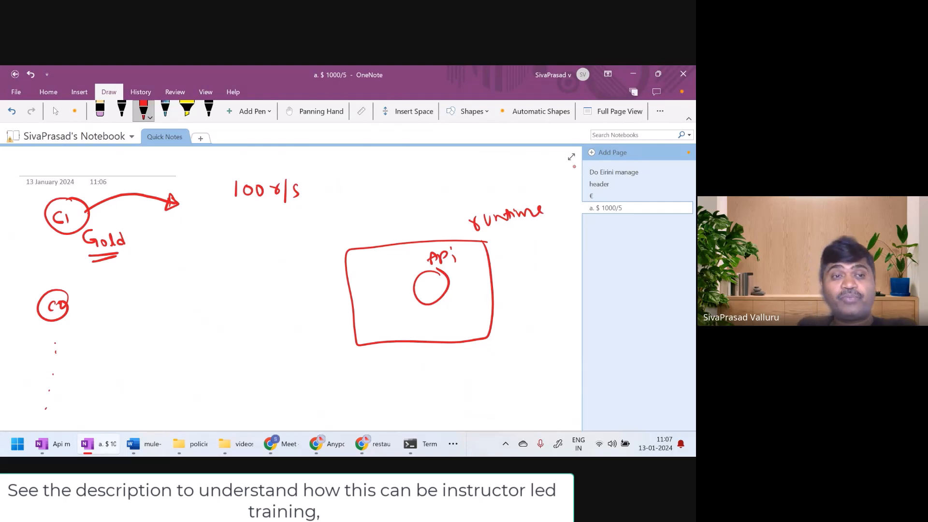
Label client C2 Silver, draw its outgoing arrow, and write its limit 10 r/s
{"action": "left_click_drag", "start_coordinate": [69, 295], "coordinate": [73, 310]}
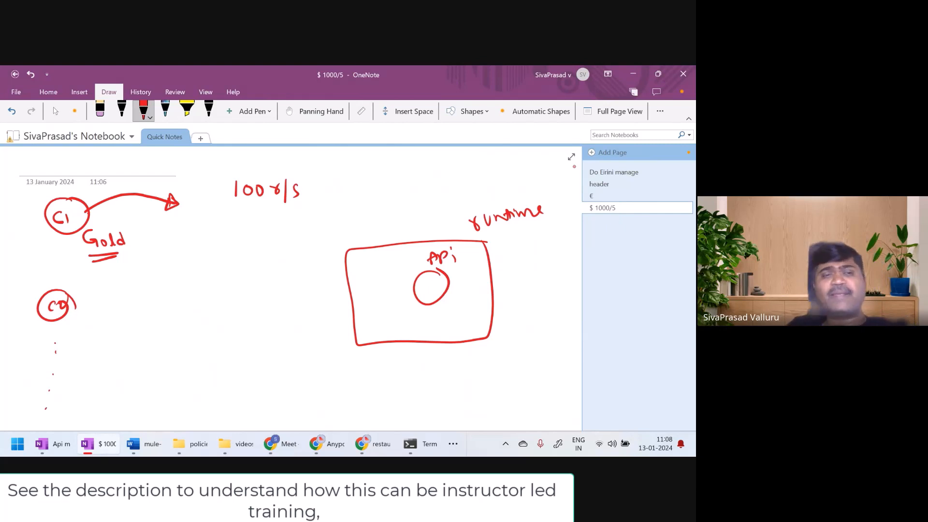
{"action": "mouse_move", "coordinate": [105, 284]}
{"action": "left_mouse_down"}
{"action": "mouse_move", "coordinate": [96, 294]}
{"action": "mouse_move", "coordinate": [129, 279]}
{"action": "left_mouse_up"}
{"action": "left_click_drag", "start_coordinate": [133, 276], "coordinate": [138, 280]}
{"action": "left_click_drag", "start_coordinate": [140, 281], "coordinate": [146, 280]}
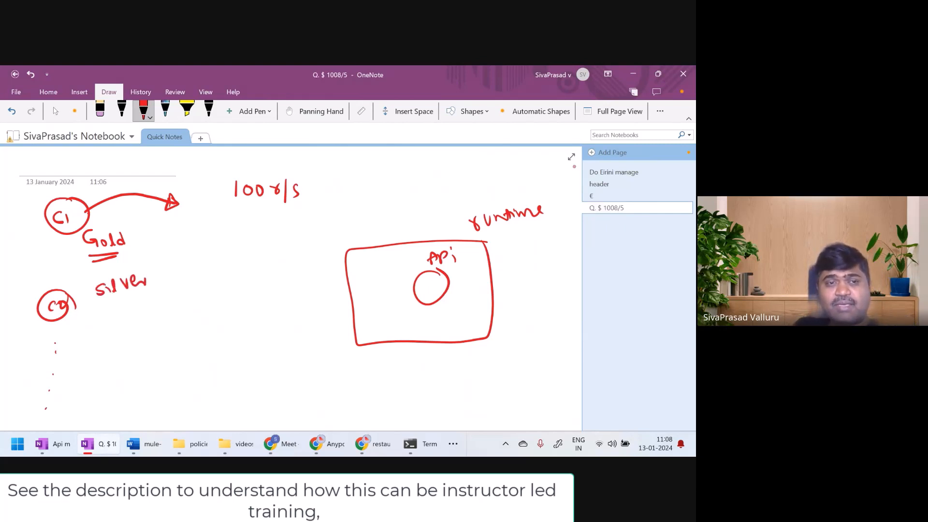
{"action": "left_click_drag", "start_coordinate": [109, 310], "coordinate": [170, 297]}
{"action": "mouse_move", "coordinate": [165, 293]}
{"action": "left_mouse_down"}
{"action": "mouse_move", "coordinate": [168, 304]}
{"action": "mouse_move", "coordinate": [208, 308]}
{"action": "mouse_move", "coordinate": [237, 293]}
{"action": "mouse_move", "coordinate": [242, 313]}
{"action": "mouse_move", "coordinate": [256, 304]}
{"action": "mouse_move", "coordinate": [250, 310]}
{"action": "left_mouse_up"}
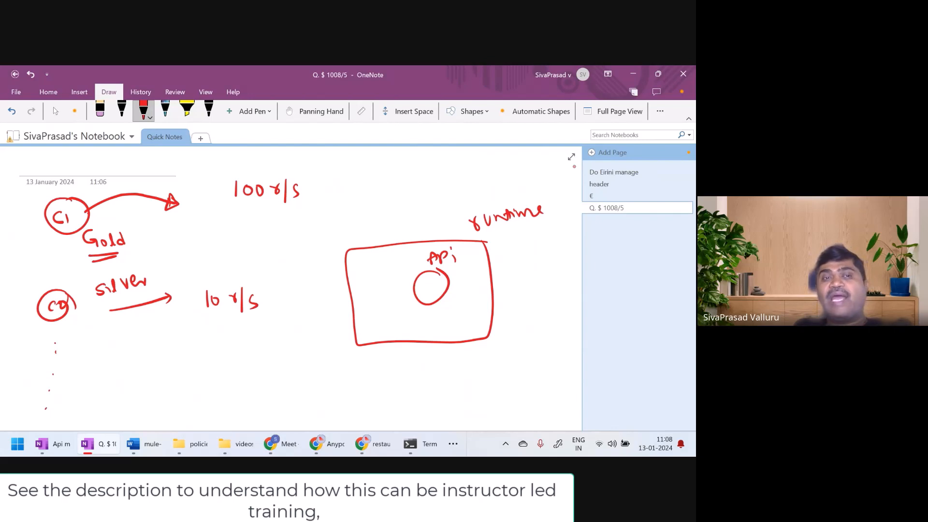
Write SLA beneath both request limits and draw boxes around 100 r/s and 10 r/s
{"action": "left_click_drag", "start_coordinate": [77, 207], "coordinate": [86, 213]}
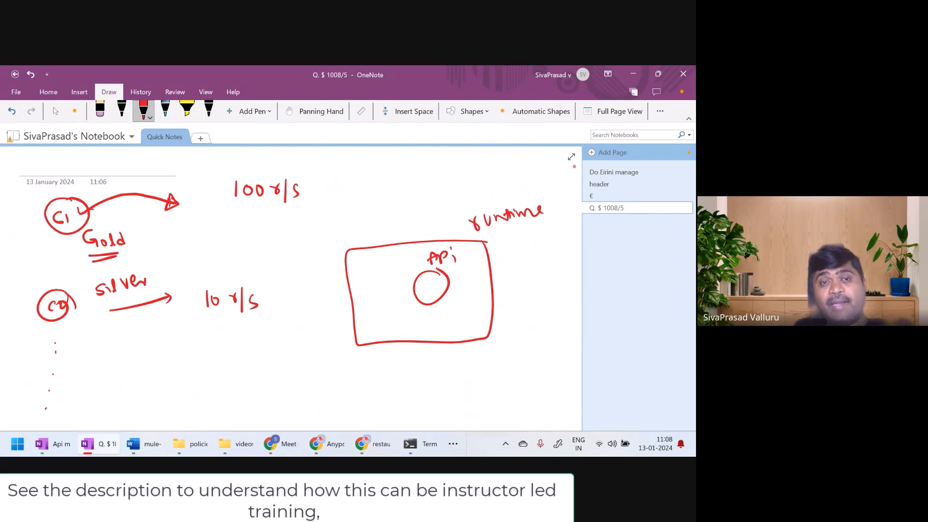
{"action": "mouse_move", "coordinate": [219, 206]}
{"action": "left_mouse_down"}
{"action": "mouse_move", "coordinate": [209, 221]}
{"action": "mouse_move", "coordinate": [233, 220]}
{"action": "mouse_move", "coordinate": [245, 208]}
{"action": "mouse_move", "coordinate": [248, 215]}
{"action": "left_mouse_up"}
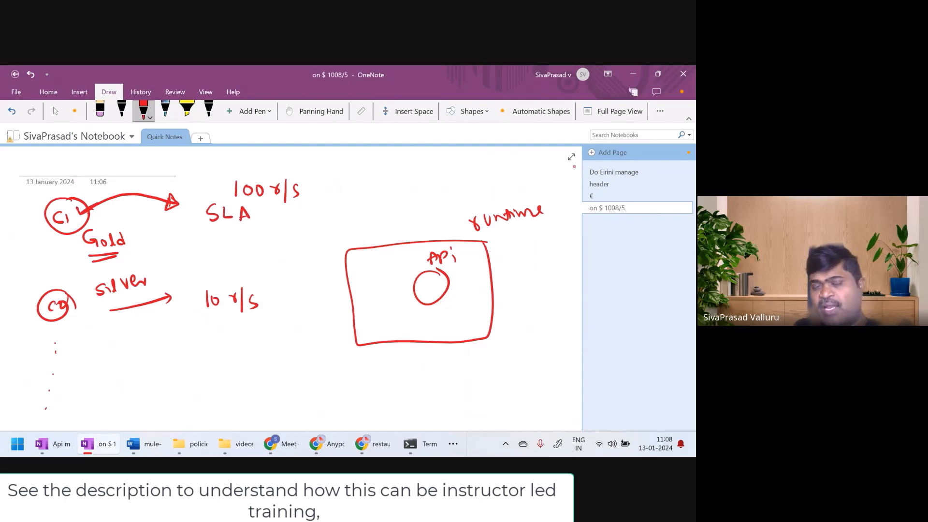
{"action": "left_click_drag", "start_coordinate": [232, 198], "coordinate": [294, 202]}
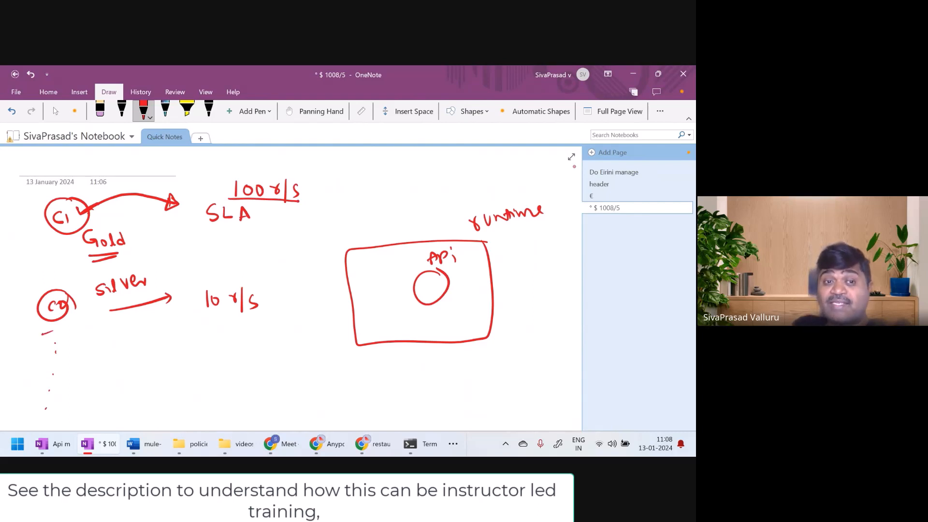
{"action": "mouse_move", "coordinate": [173, 331]}
{"action": "left_mouse_down"}
{"action": "mouse_move", "coordinate": [165, 345]}
{"action": "mouse_move", "coordinate": [200, 340]}
{"action": "mouse_move", "coordinate": [235, 315]}
{"action": "mouse_move", "coordinate": [263, 317]}
{"action": "left_mouse_up"}
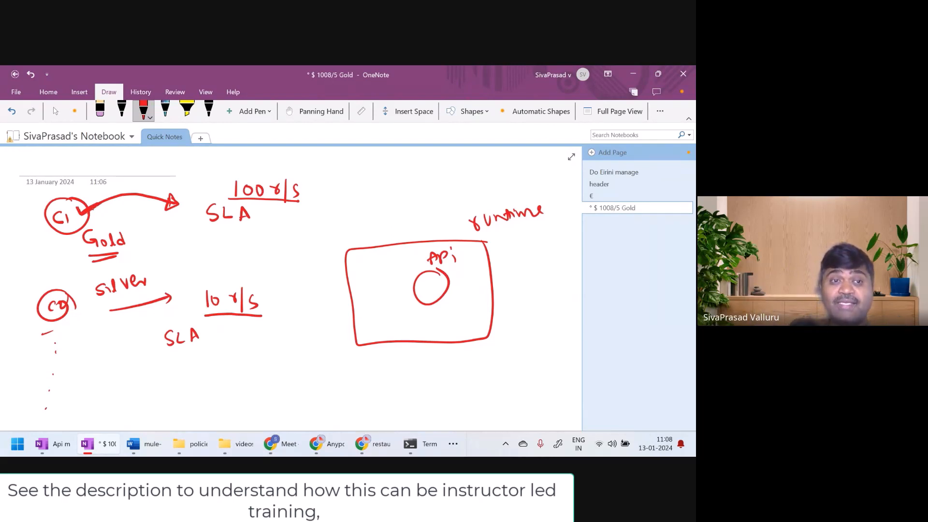
{"action": "mouse_move", "coordinate": [226, 197]}
{"action": "left_mouse_down"}
{"action": "mouse_move", "coordinate": [249, 164]}
{"action": "mouse_move", "coordinate": [304, 165]}
{"action": "mouse_move", "coordinate": [312, 199]}
{"action": "mouse_move", "coordinate": [302, 203]}
{"action": "left_mouse_up"}
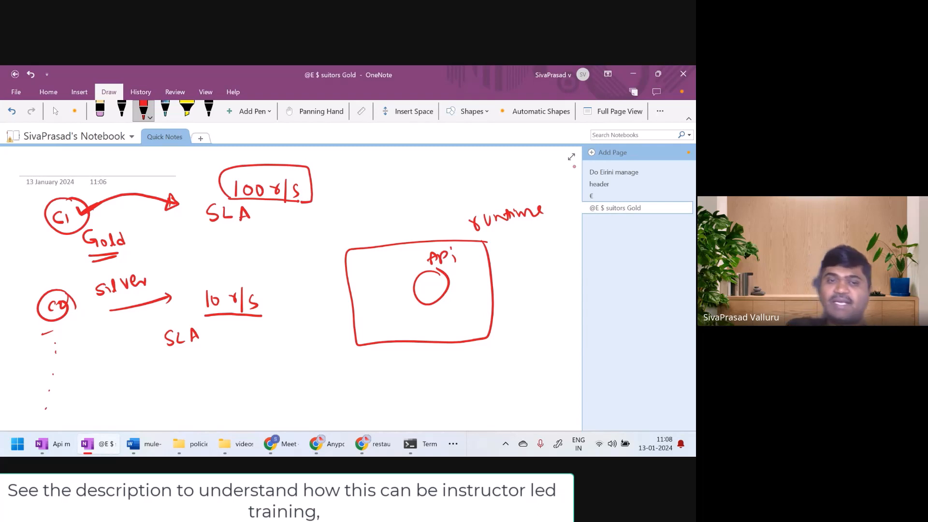
{"action": "mouse_move", "coordinate": [270, 287]}
{"action": "left_mouse_down"}
{"action": "mouse_move", "coordinate": [223, 283]}
{"action": "mouse_move", "coordinate": [198, 299]}
{"action": "mouse_move", "coordinate": [216, 314]}
{"action": "mouse_move", "coordinate": [261, 315]}
{"action": "mouse_move", "coordinate": [269, 289]}
{"action": "left_mouse_up"}
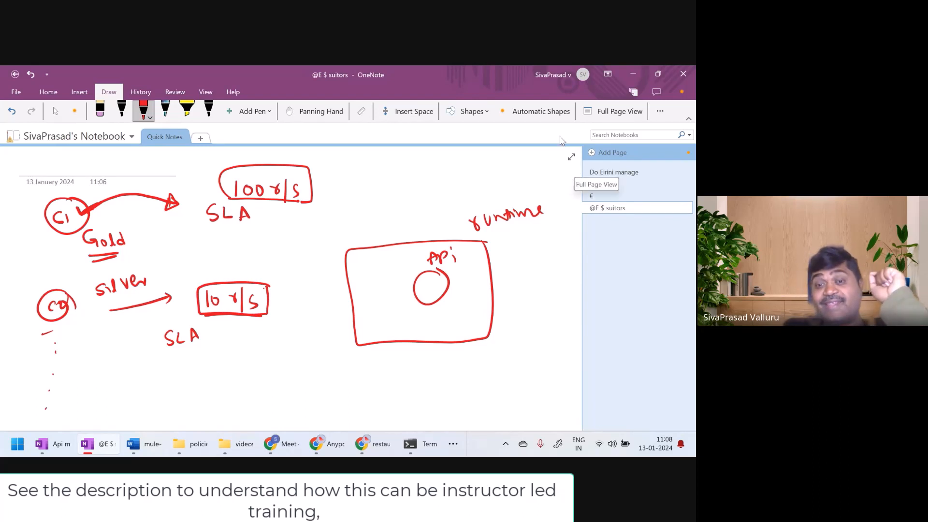
Switch to API Manager in the browser and remove the Rate limiting policy from restaurants-sapi
{"action": "key", "text": "Escape"}
{"action": "left_click", "coordinate": [337, 451]}
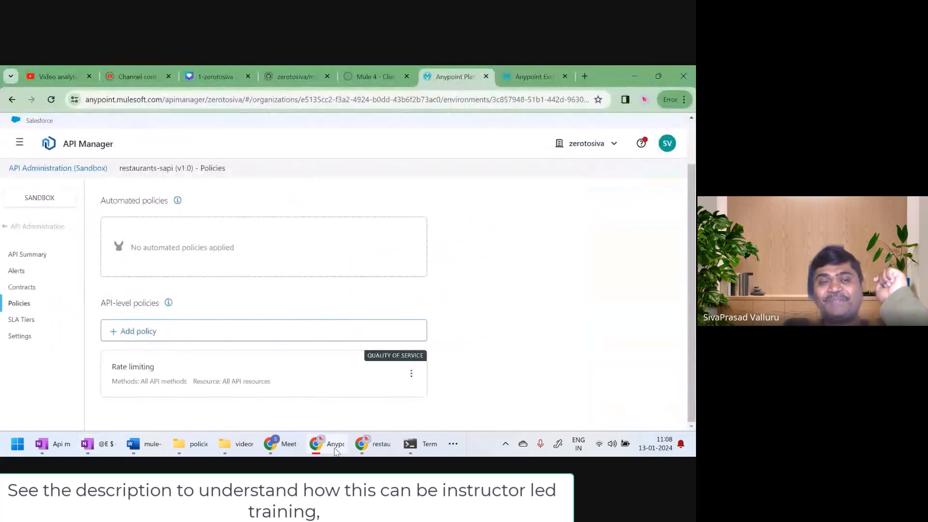
{"action": "left_click", "coordinate": [411, 374]}
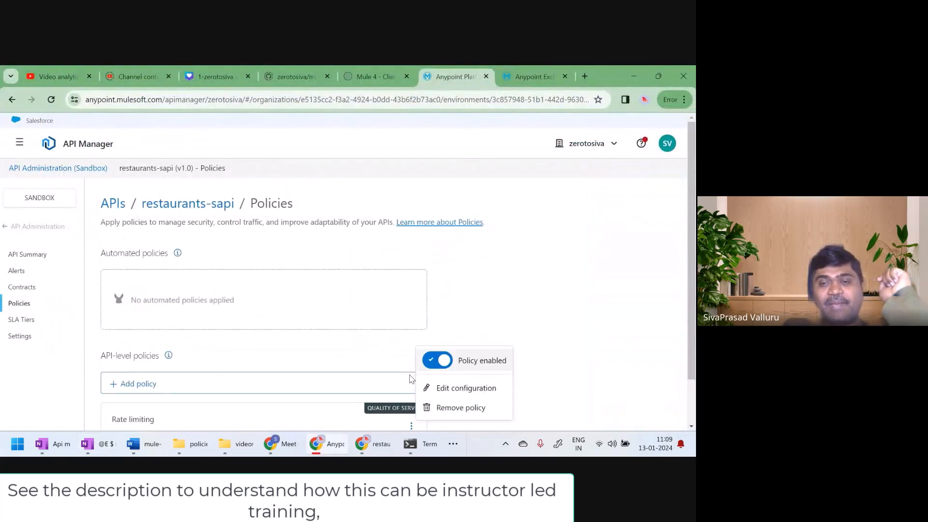
{"action": "left_click", "coordinate": [441, 408]}
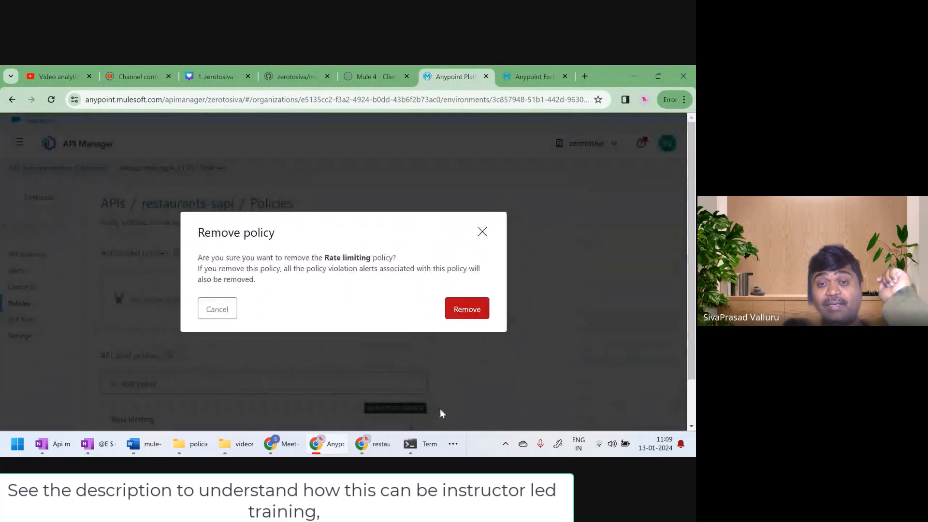
{"action": "left_click", "coordinate": [468, 310]}
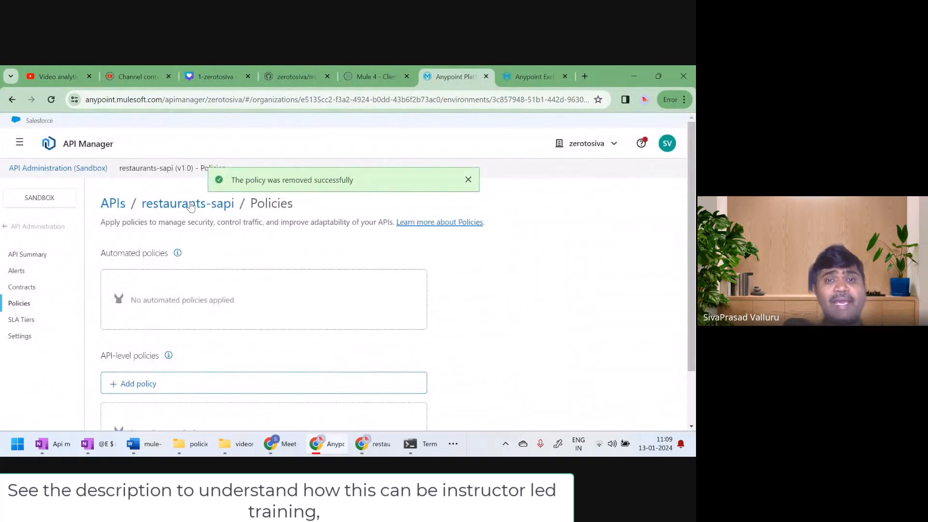
Open the SLA tiers of restaurants-sapi and start a new tier named gold
{"action": "left_click", "coordinate": [21, 321]}
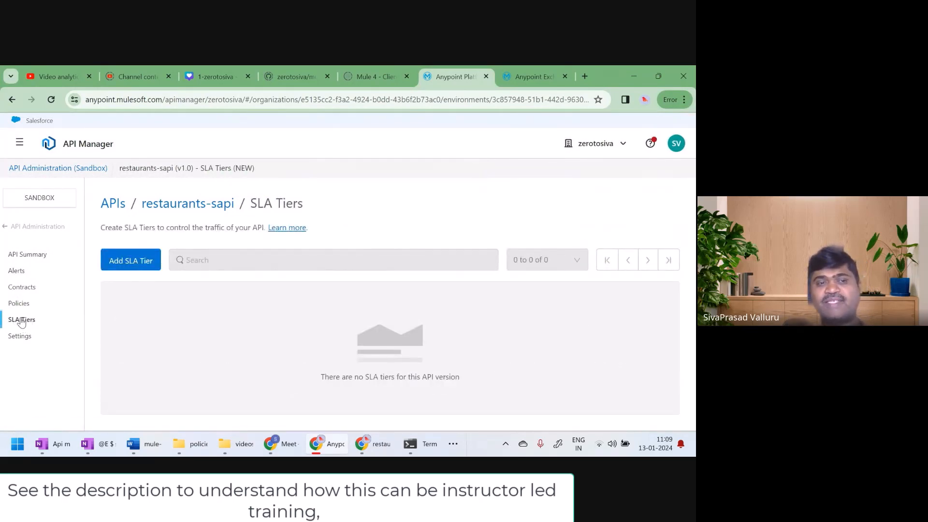
{"action": "left_click", "coordinate": [140, 271]}
{"action": "left_click", "coordinate": [184, 237]}
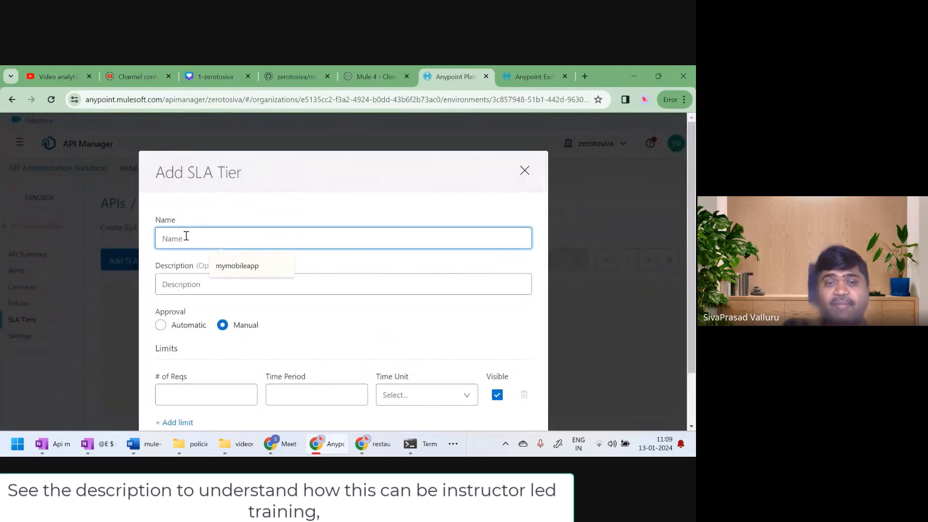
{"action": "type", "text": "gold"}
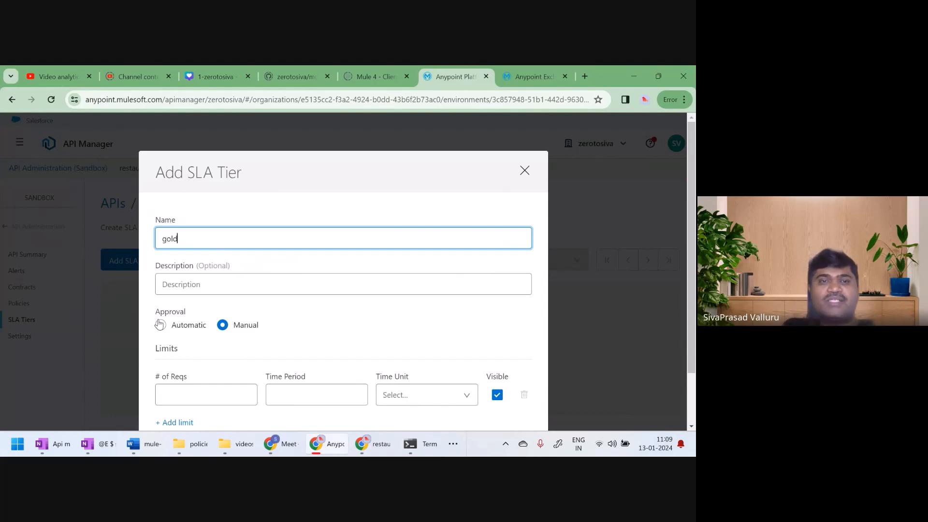
{"action": "double_click", "coordinate": [171, 238]}
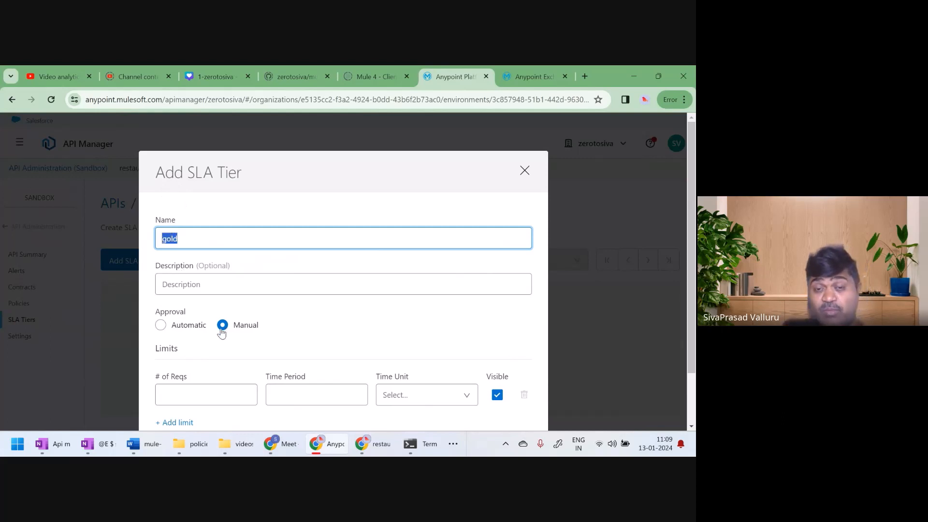
Limit the gold tier to 5 requests per 1 minute and save the tier
{"action": "left_click", "coordinate": [210, 397]}
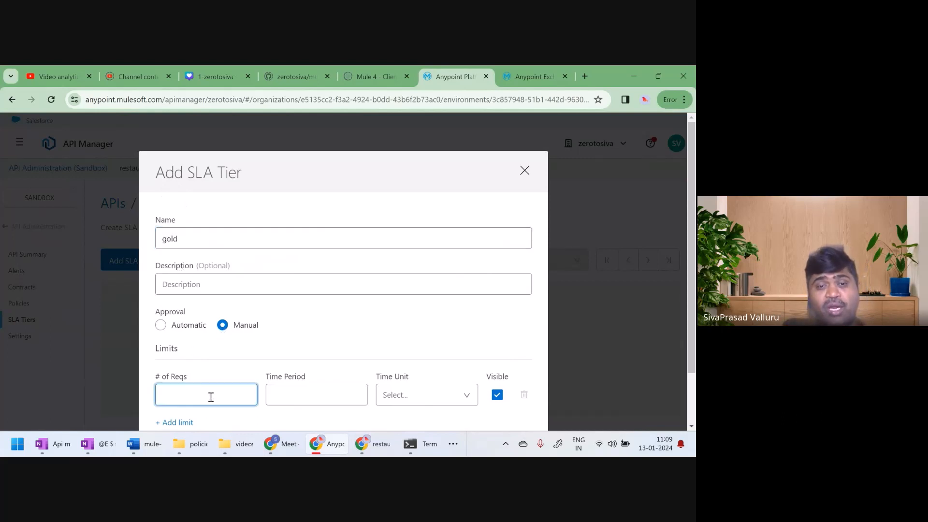
{"action": "type", "text": "5"}
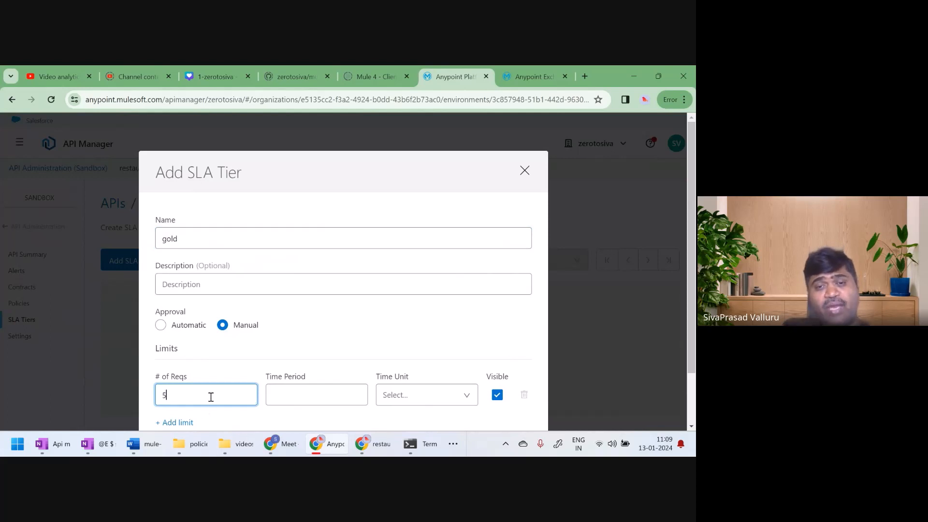
{"action": "left_click", "coordinate": [410, 396]}
{"action": "left_click", "coordinate": [411, 315]}
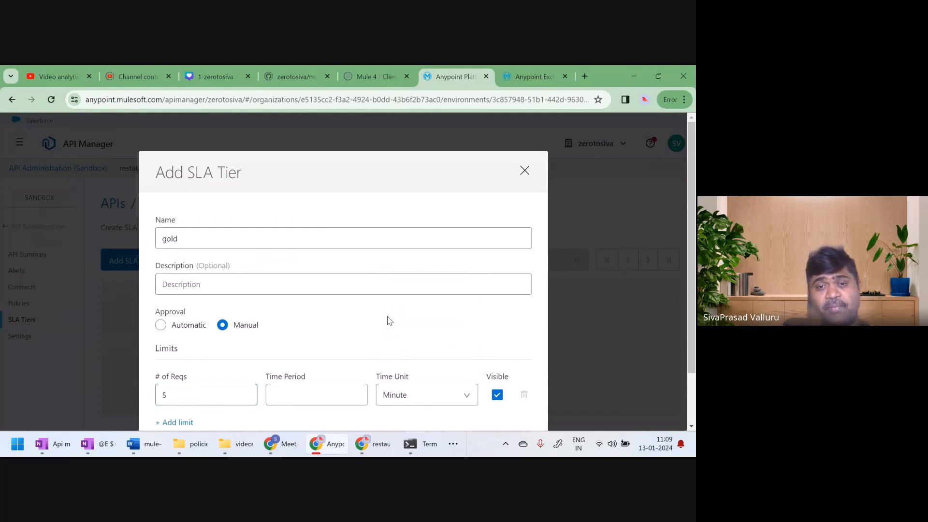
{"action": "left_click", "coordinate": [322, 391]}
{"action": "type", "text": "1"}
{"action": "scroll", "coordinate": [664, 333], "scroll_direction": "down", "scroll_amount": 2}
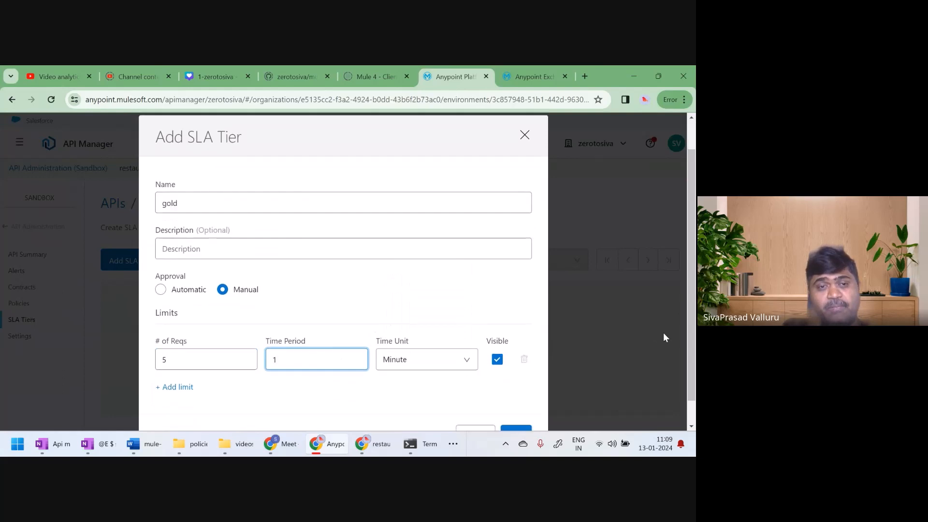
{"action": "left_click", "coordinate": [516, 411]}
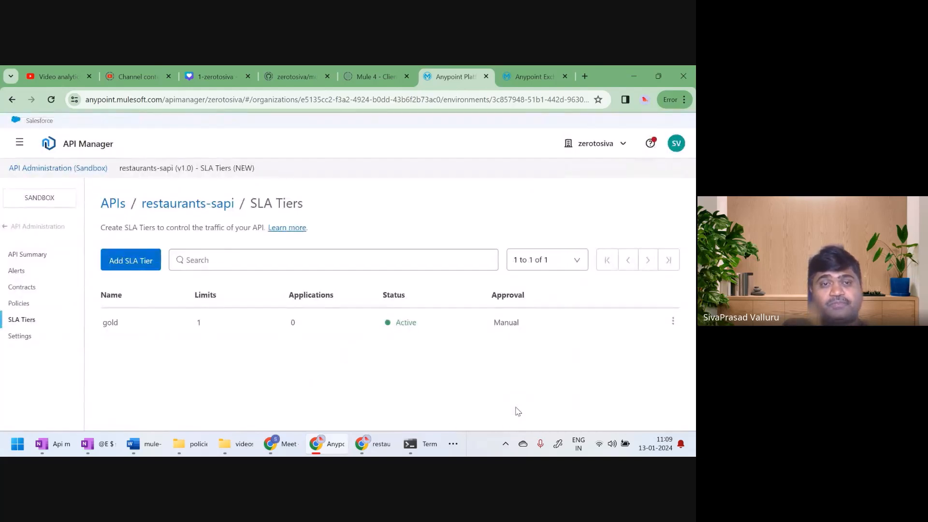
Start another SLA tier named silver for restaurants-sapi
{"action": "left_click", "coordinate": [125, 264]}
{"action": "left_click", "coordinate": [189, 245]}
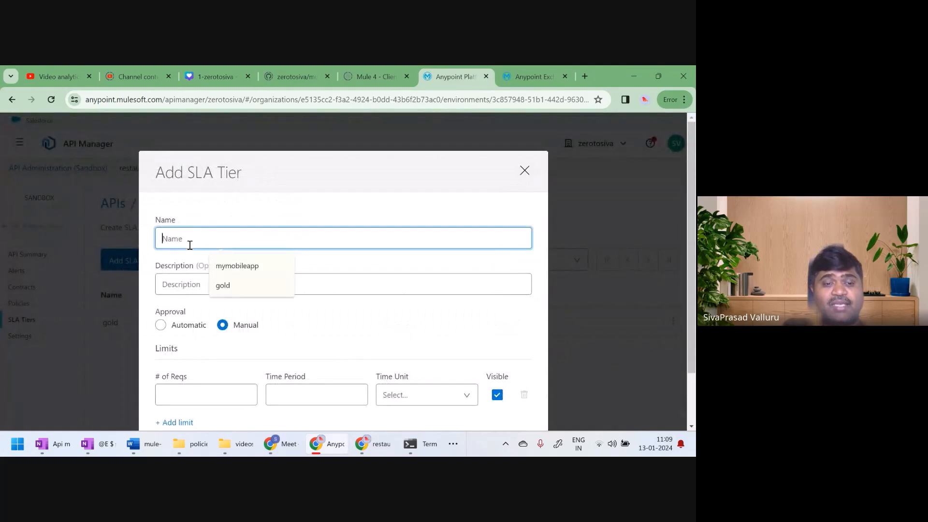
{"action": "type", "text": "silve"}
{"action": "type", "text": "r"}
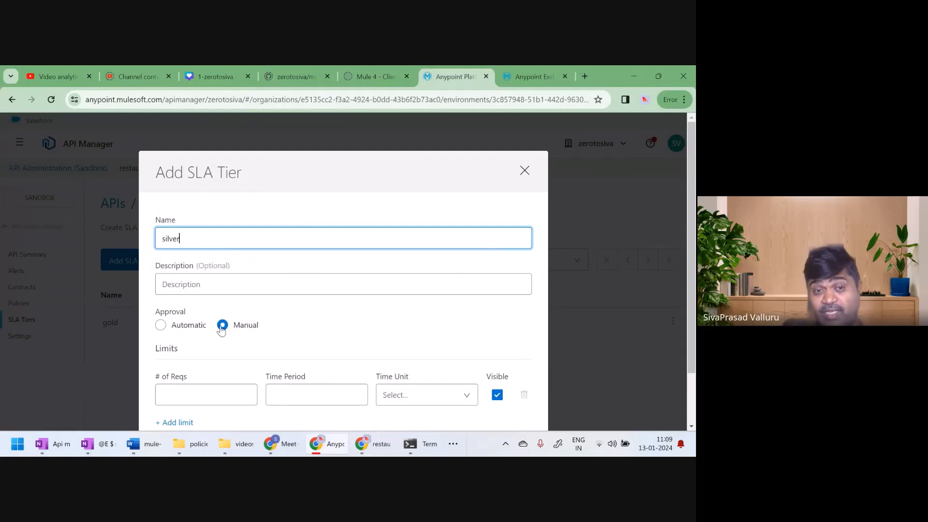
Limit the silver tier to 2 requests per 1 minute and save the tier
{"action": "left_click", "coordinate": [179, 393]}
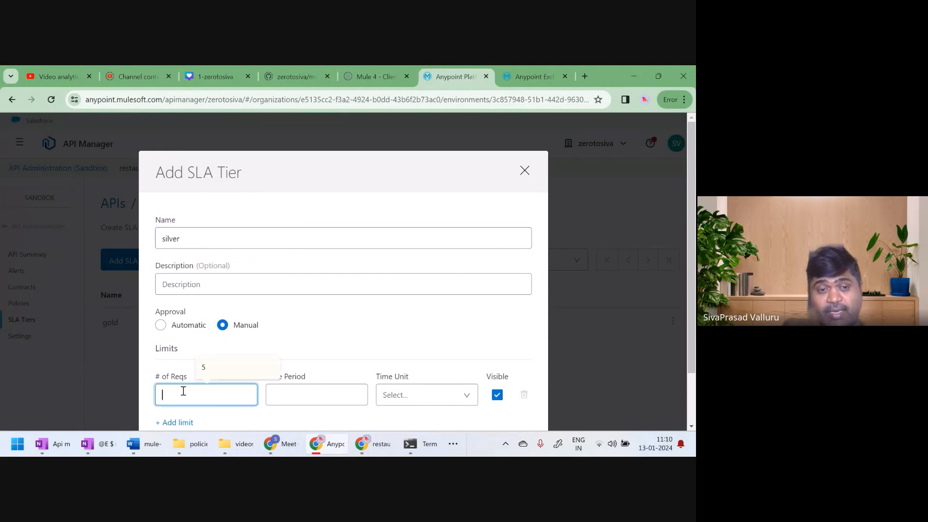
{"action": "type", "text": "2"}
{"action": "left_click", "coordinate": [419, 396]}
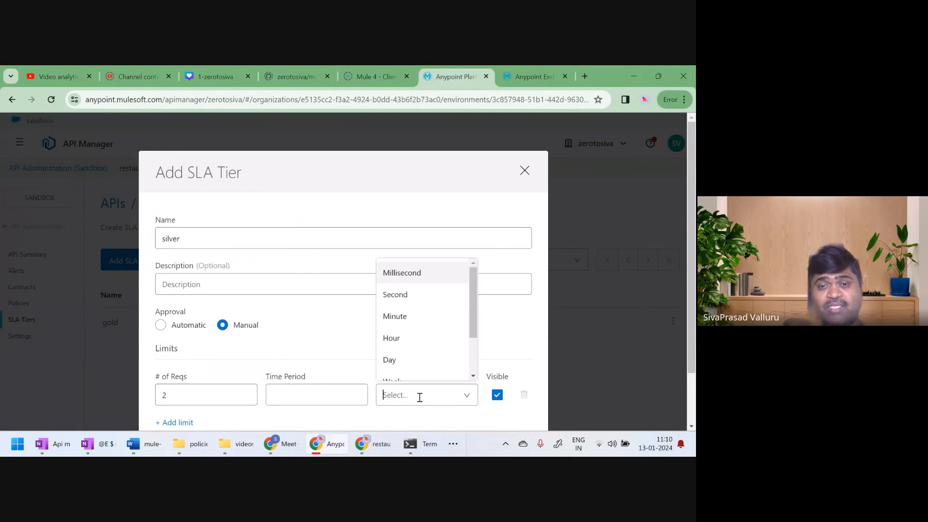
{"action": "left_click", "coordinate": [397, 317]}
{"action": "left_click", "coordinate": [305, 398]}
{"action": "type", "text": "1"}
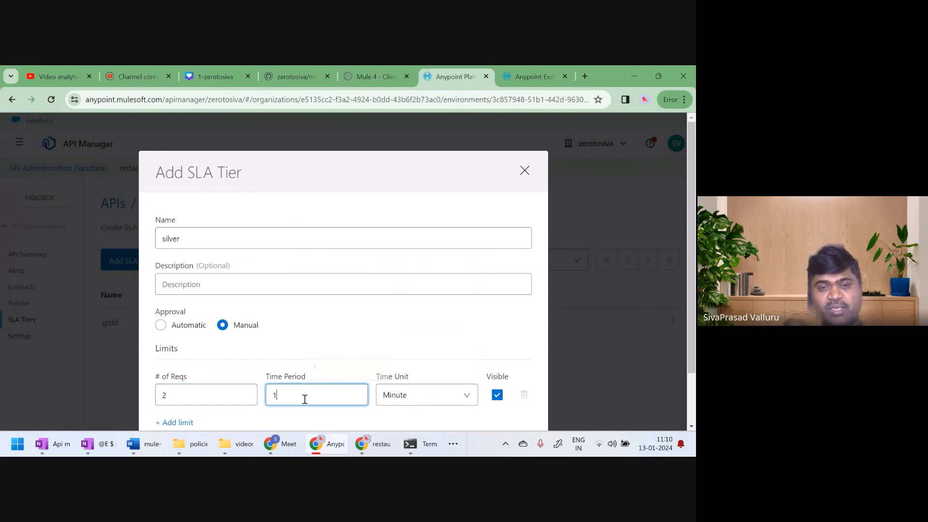
{"action": "scroll", "coordinate": [444, 380], "scroll_direction": "down", "scroll_amount": 1}
{"action": "left_click", "coordinate": [517, 409]}
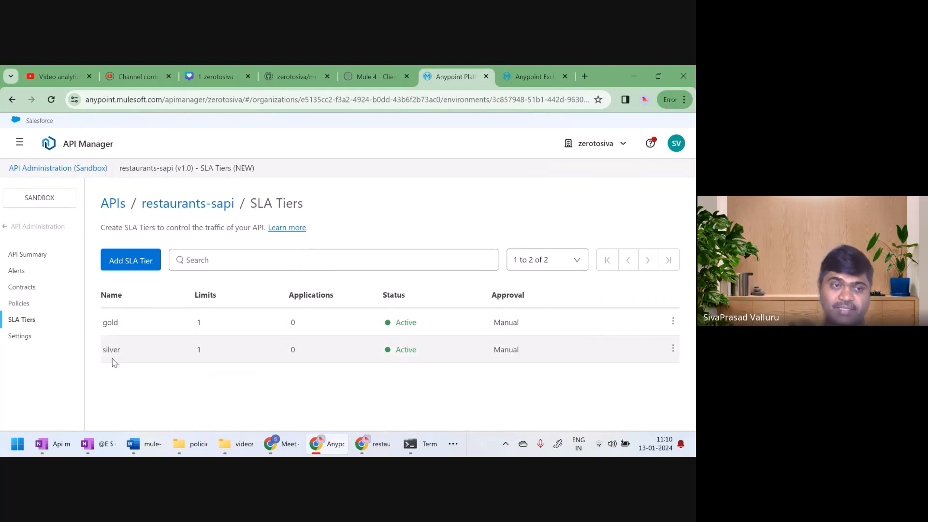
Add a new Quality of Service policy to restaurants-sapi, choosing Rate limiting - SLA based, and proceed to its configuration
{"action": "left_click", "coordinate": [17, 304]}
{"action": "left_click", "coordinate": [152, 383]}
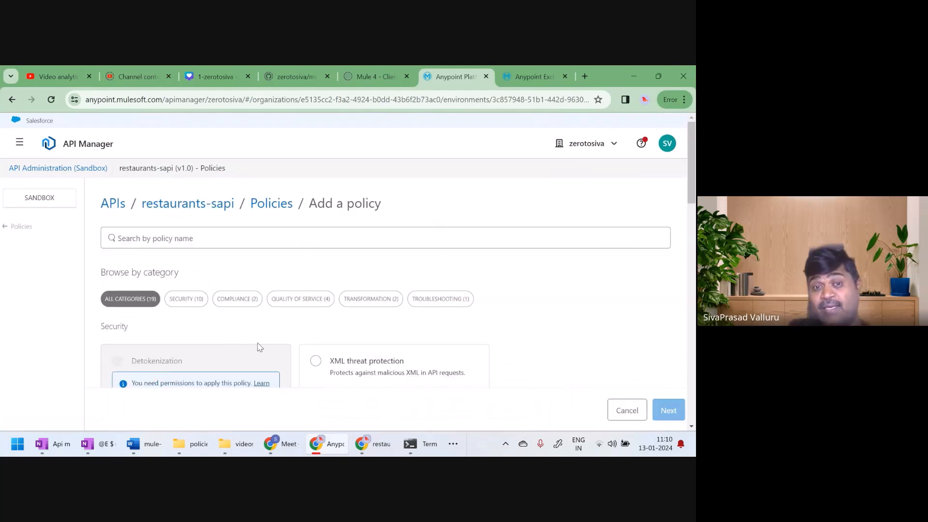
{"action": "left_click", "coordinate": [289, 305]}
{"action": "scroll", "coordinate": [411, 329], "scroll_direction": "down", "scroll_amount": 3}
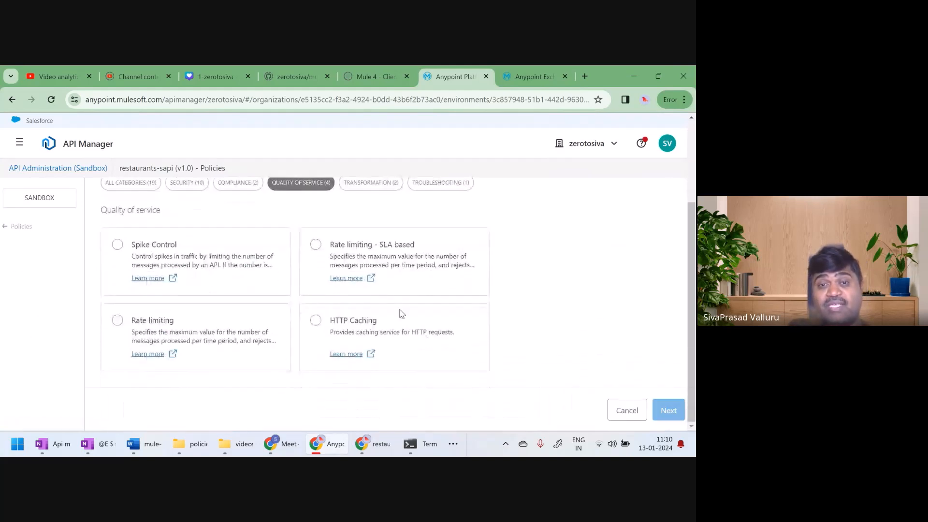
{"action": "left_click", "coordinate": [315, 245]}
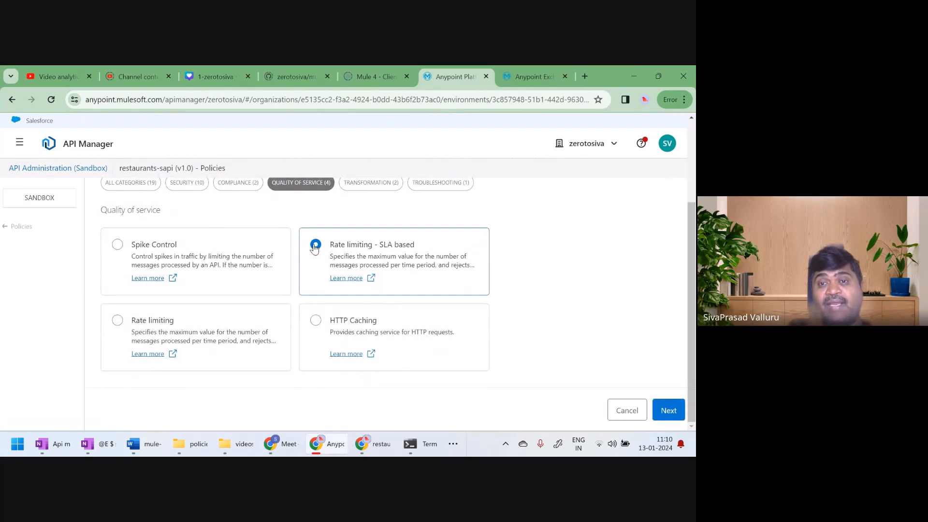
{"action": "left_click", "coordinate": [674, 411]}
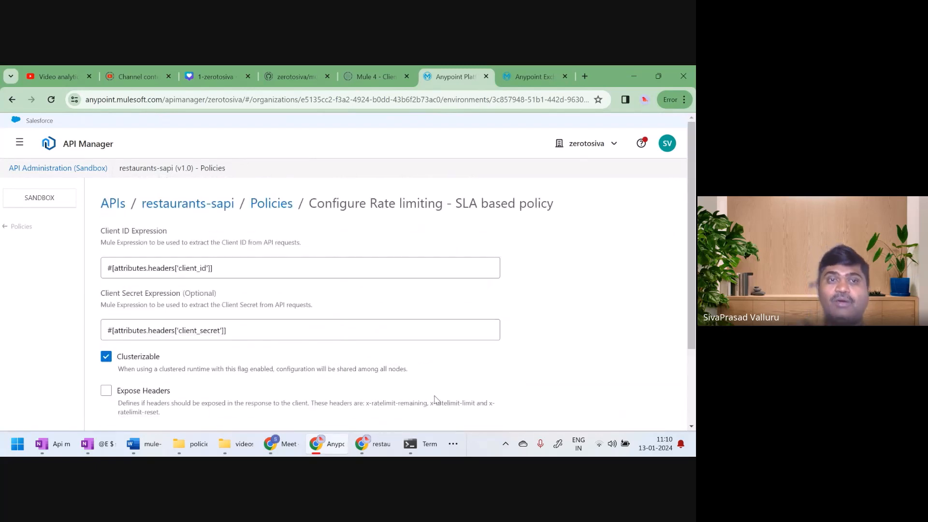
Examine the Client ID and Client Secret expressions of the SLA-based policy, highlighting their attributes, headers, client_id and client_secret parts
{"action": "double_click", "coordinate": [140, 268]}
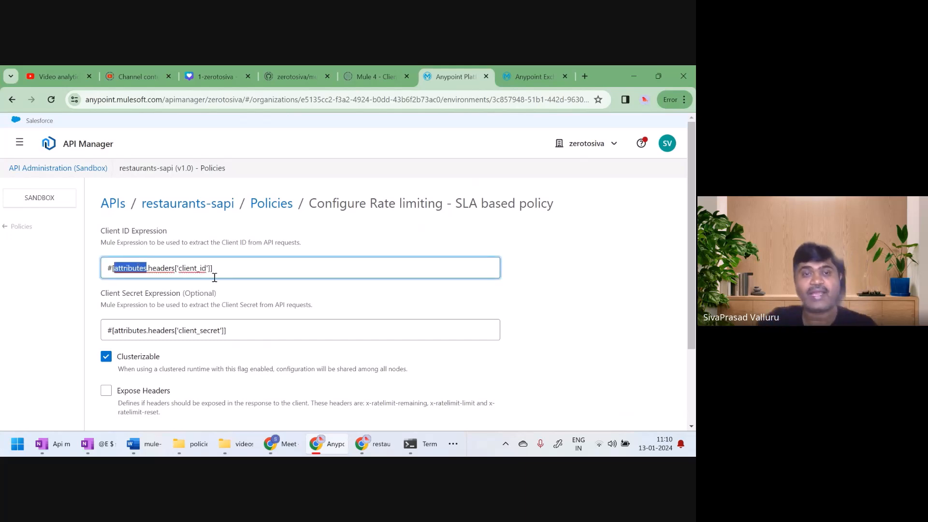
{"action": "double_click", "coordinate": [189, 269]}
{"action": "double_click", "coordinate": [189, 331]}
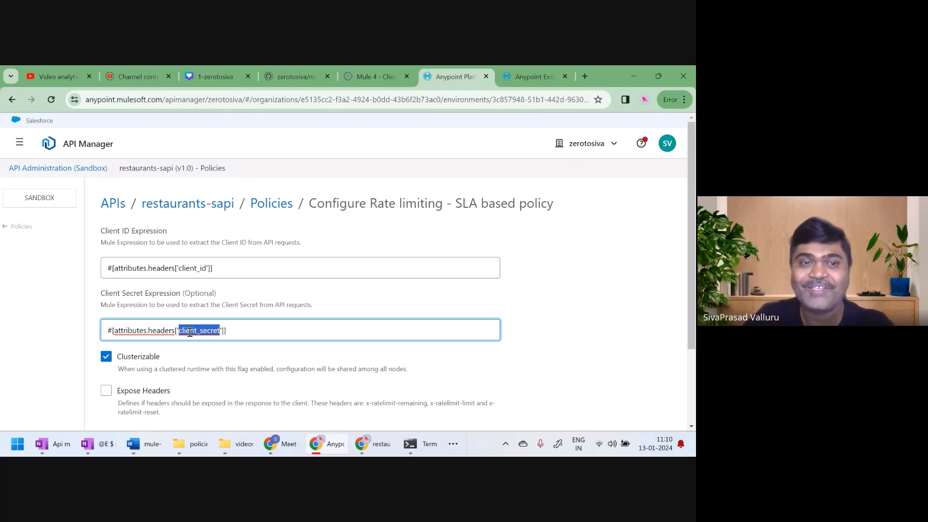
{"action": "double_click", "coordinate": [189, 269]}
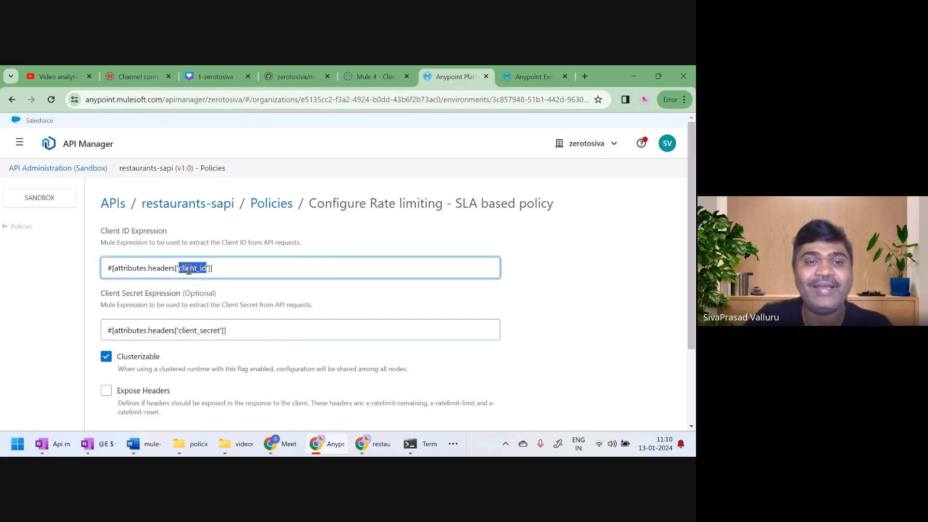
{"action": "double_click", "coordinate": [192, 331]}
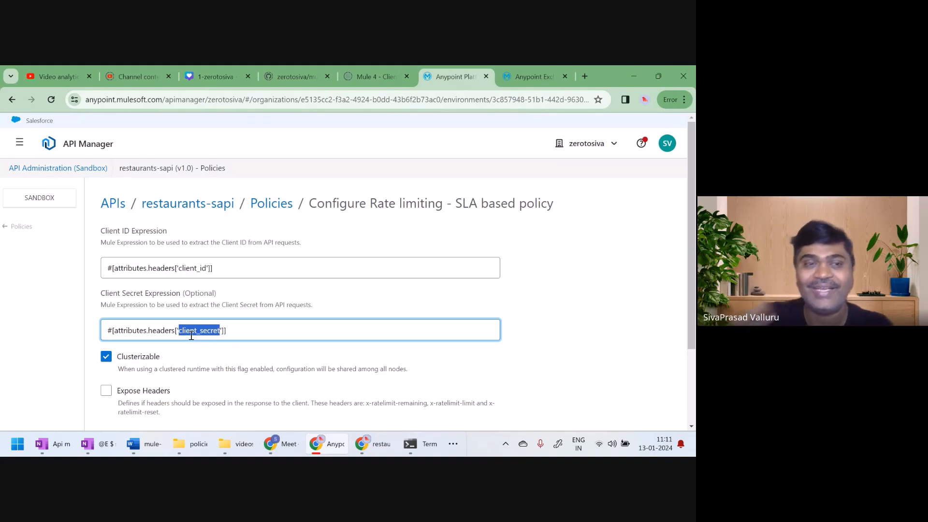
{"action": "double_click", "coordinate": [165, 268]}
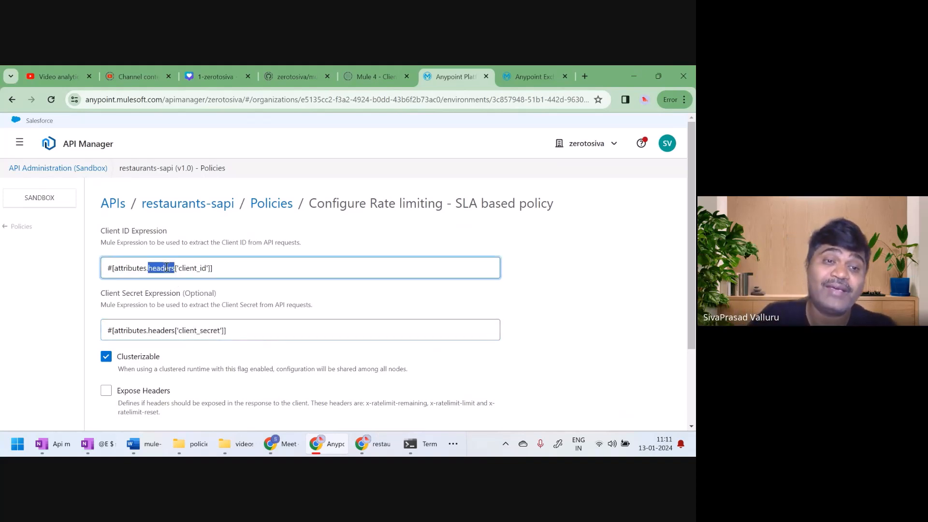
{"action": "double_click", "coordinate": [161, 330]}
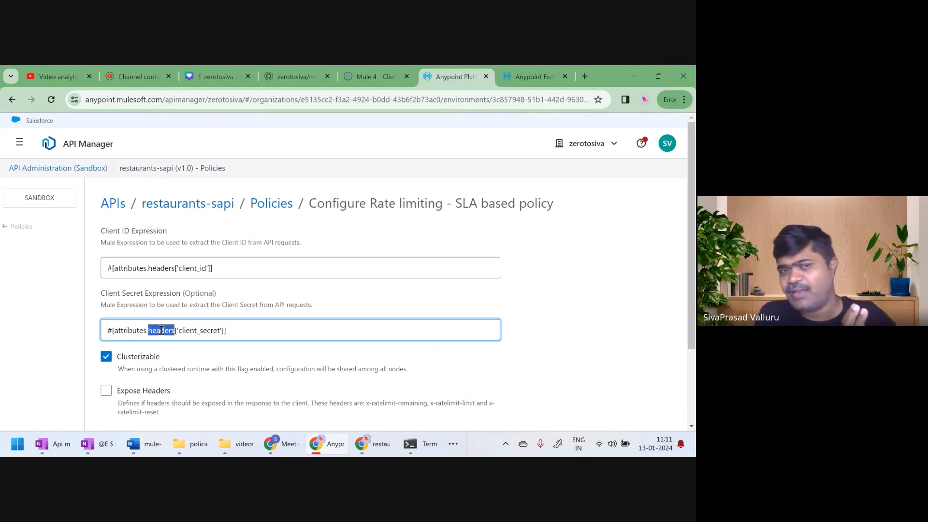
{"action": "double_click", "coordinate": [191, 268]}
{"action": "double_click", "coordinate": [186, 331]}
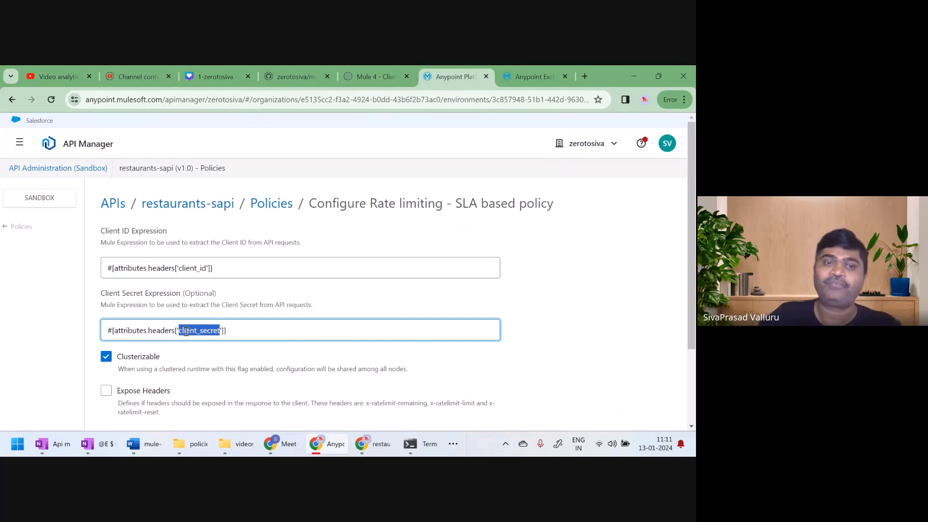
{"action": "double_click", "coordinate": [192, 269]}
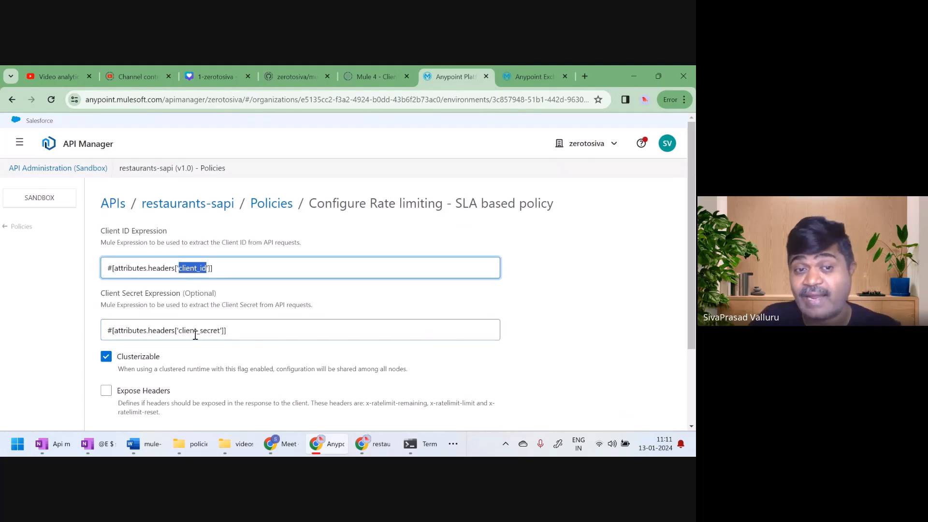
{"action": "double_click", "coordinate": [194, 331]}
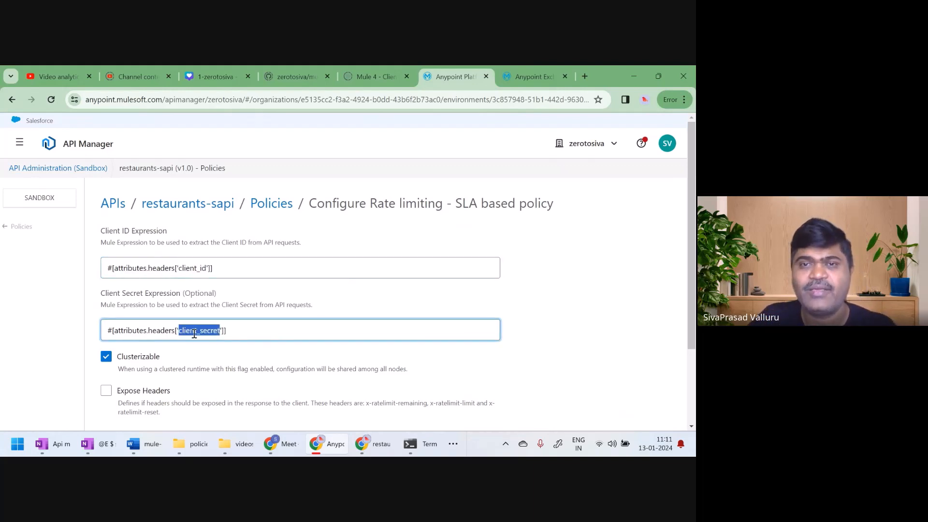
Apply the Rate limiting - SLA based policy to restaurants-sapi with its default expressions and review the API-level policies
{"action": "scroll", "coordinate": [349, 241], "scroll_direction": "down", "scroll_amount": 2}
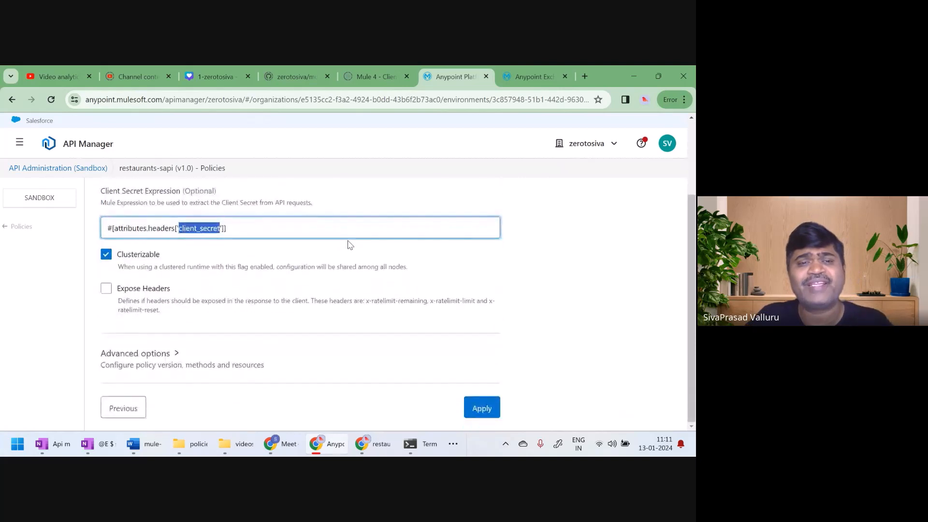
{"action": "left_click", "coordinate": [484, 409]}
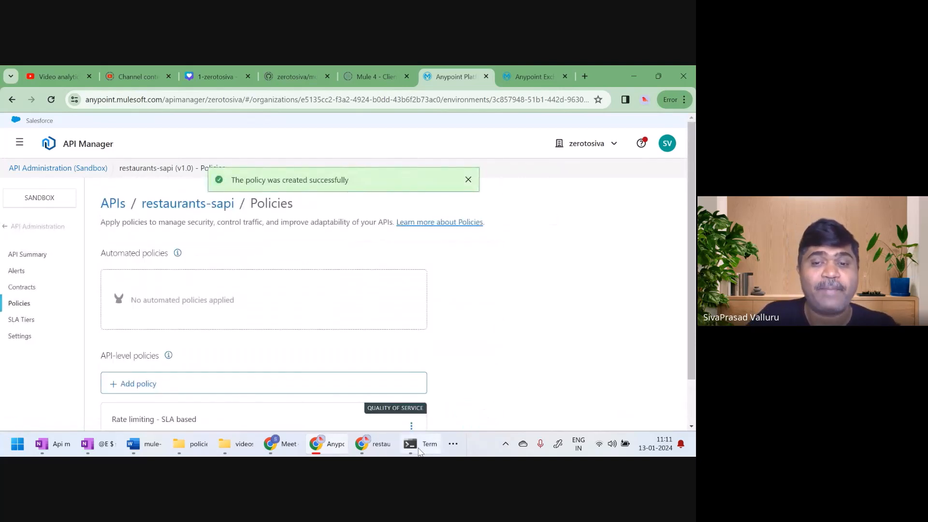
{"action": "scroll", "coordinate": [468, 367], "scroll_direction": "down", "scroll_amount": 1}
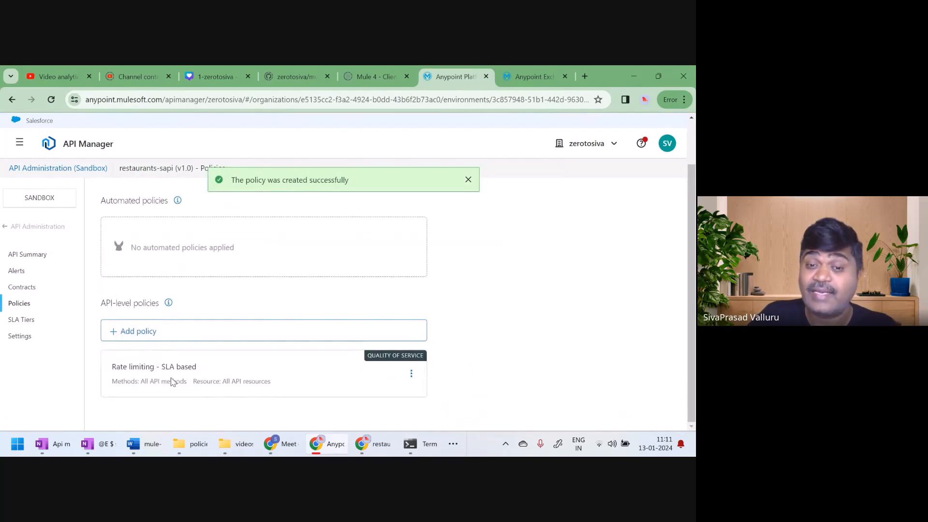
Check the Mule log in the terminal for the SLA-based policy's deployment, and switch to Postman
{"action": "left_click", "coordinate": [420, 451]}
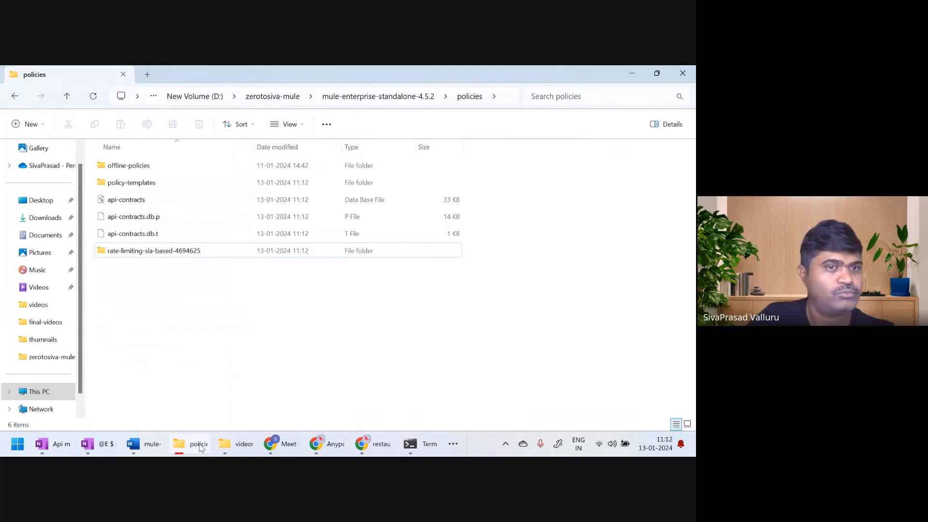
{"action": "left_click", "coordinate": [200, 446]}
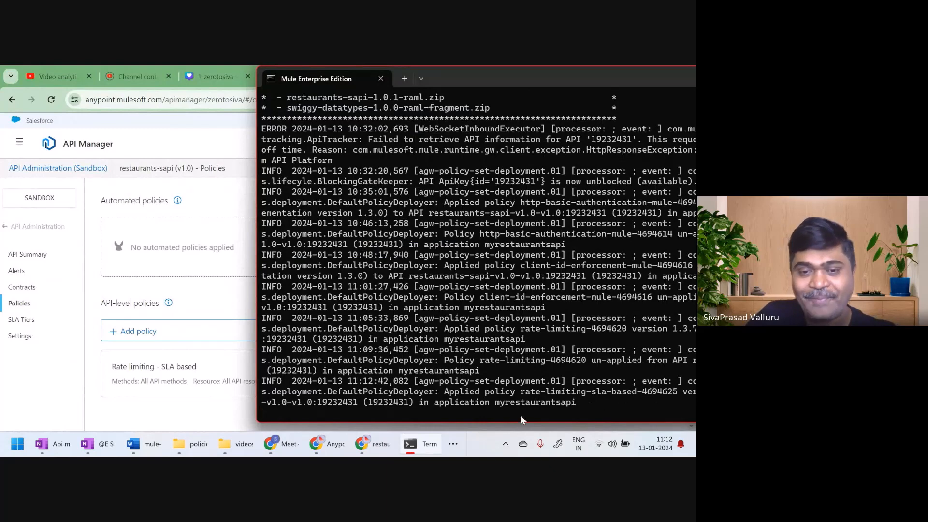
{"action": "left_click", "coordinate": [454, 448]}
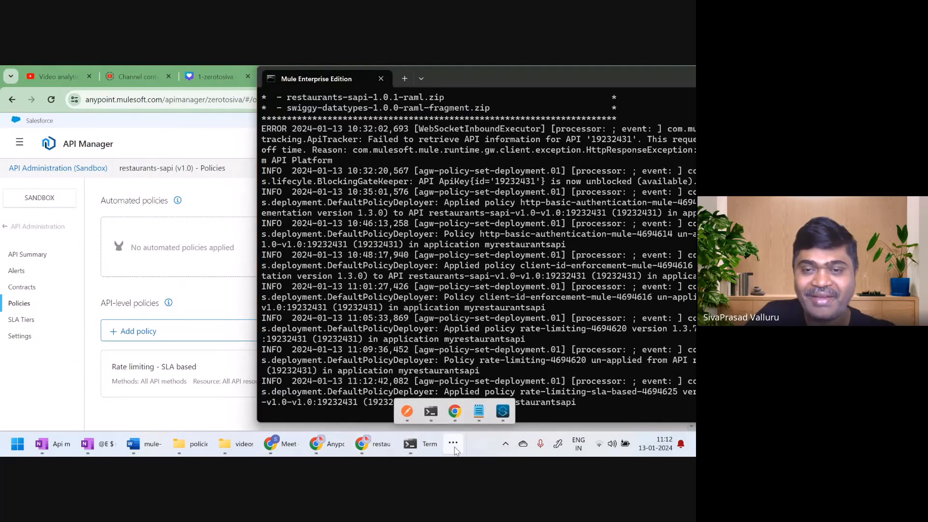
{"action": "left_click", "coordinate": [407, 411]}
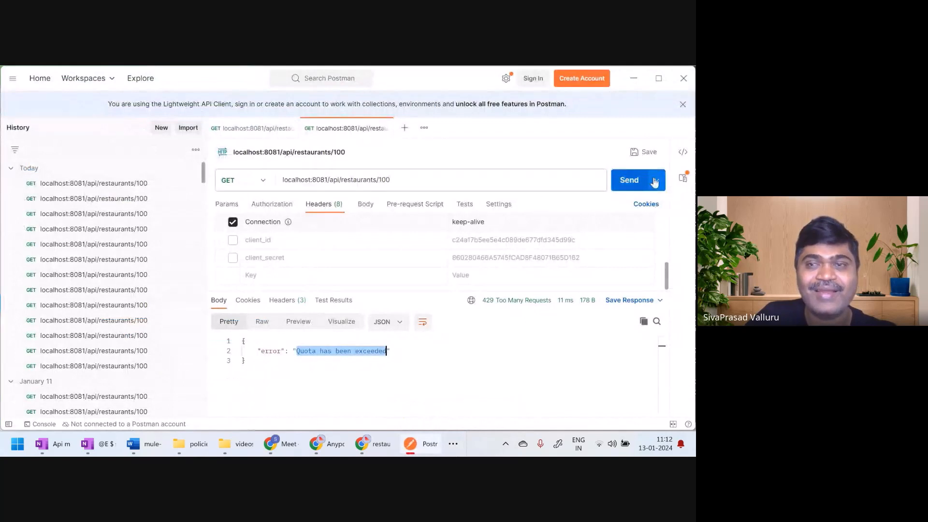
Send the GET request for restaurants/100 without client credentials and examine the client id and secret parts of the error response
{"action": "left_click", "coordinate": [625, 184]}
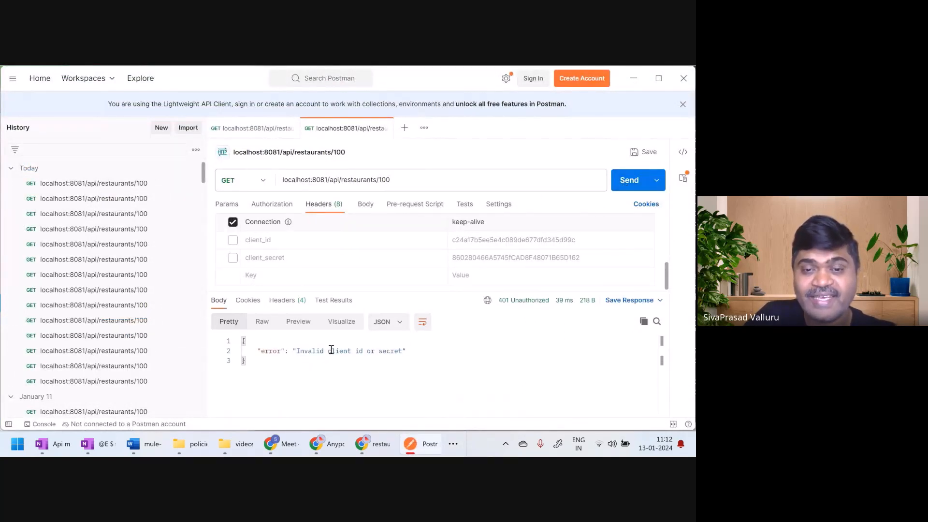
{"action": "left_click_drag", "start_coordinate": [328, 351], "coordinate": [367, 350]}
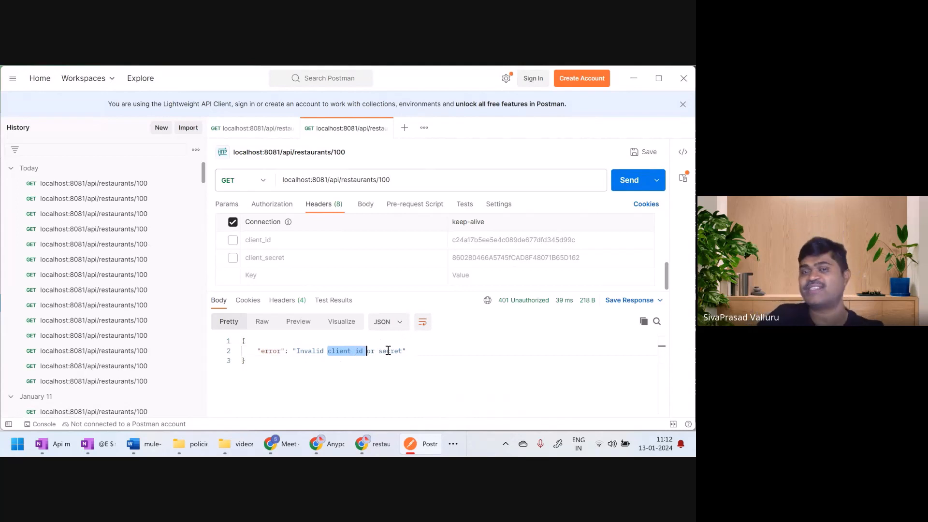
{"action": "double_click", "coordinate": [389, 350]}
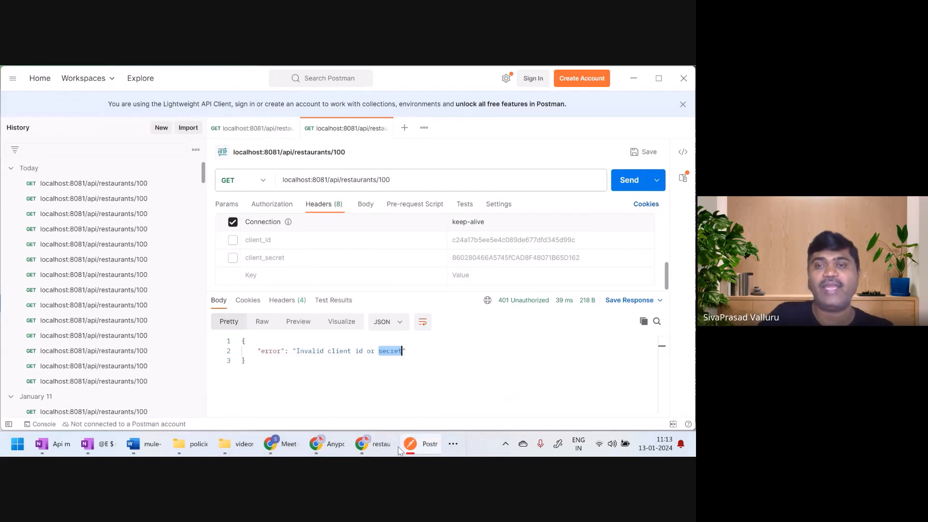
{"action": "left_click", "coordinate": [391, 373]}
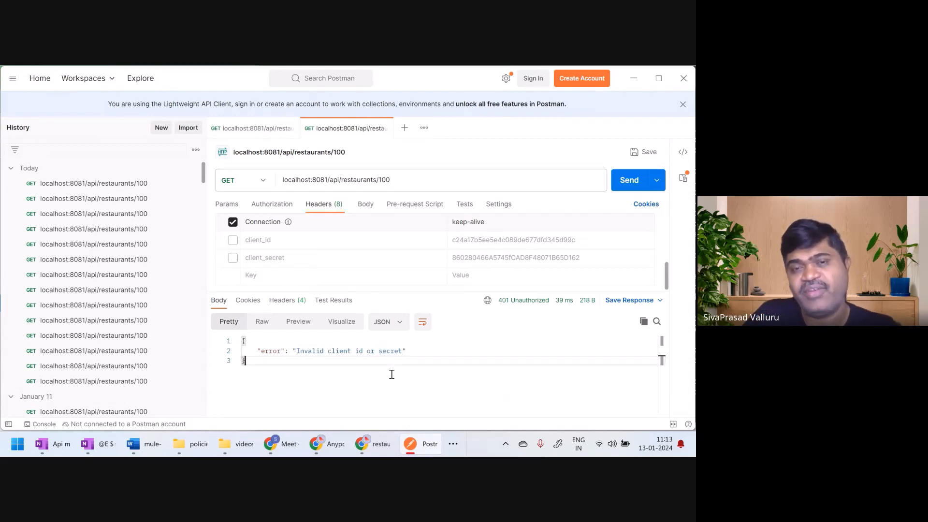
Enable the client_id and client_secret headers and compare them with thirdpartyapp's credentials in the developer portal
{"action": "left_click", "coordinate": [233, 240]}
{"action": "left_click", "coordinate": [232, 257]}
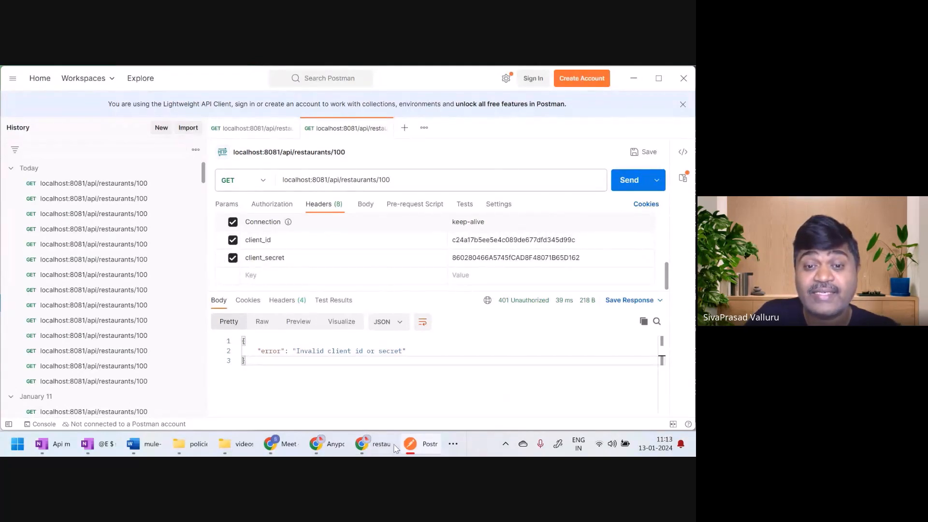
{"action": "left_click", "coordinate": [372, 444]}
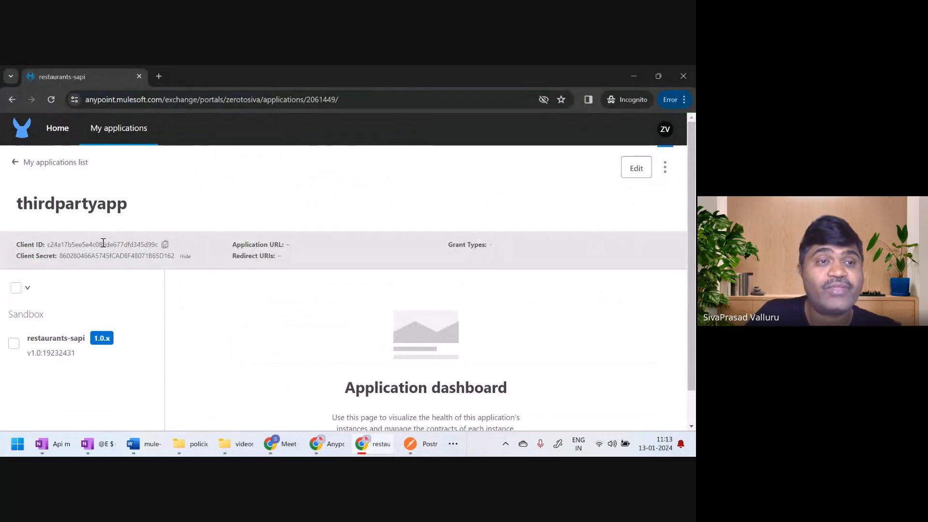
{"action": "double_click", "coordinate": [105, 244]}
{"action": "triple_click", "coordinate": [95, 255]}
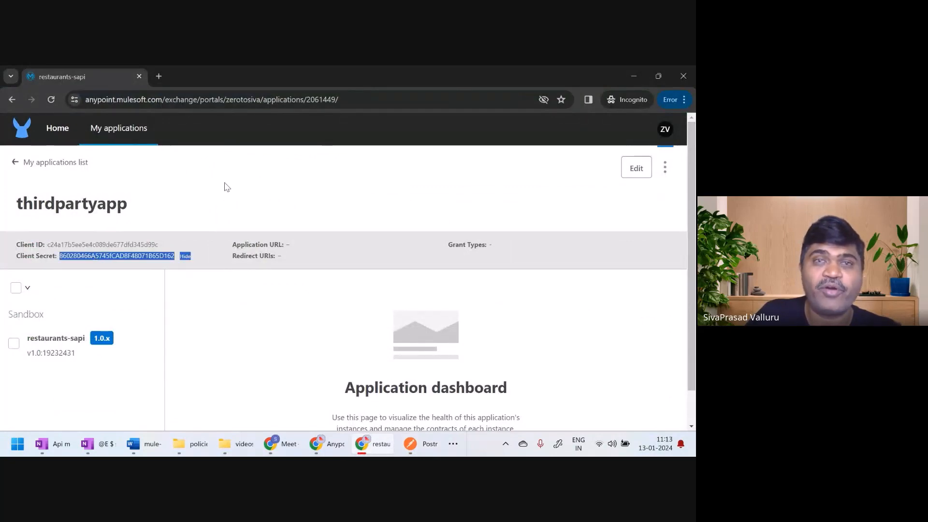
Switch back to Postman, resend the GET request with thirdpartyapp's client credentials and examine the error message in the response
{"action": "left_click", "coordinate": [632, 75]}
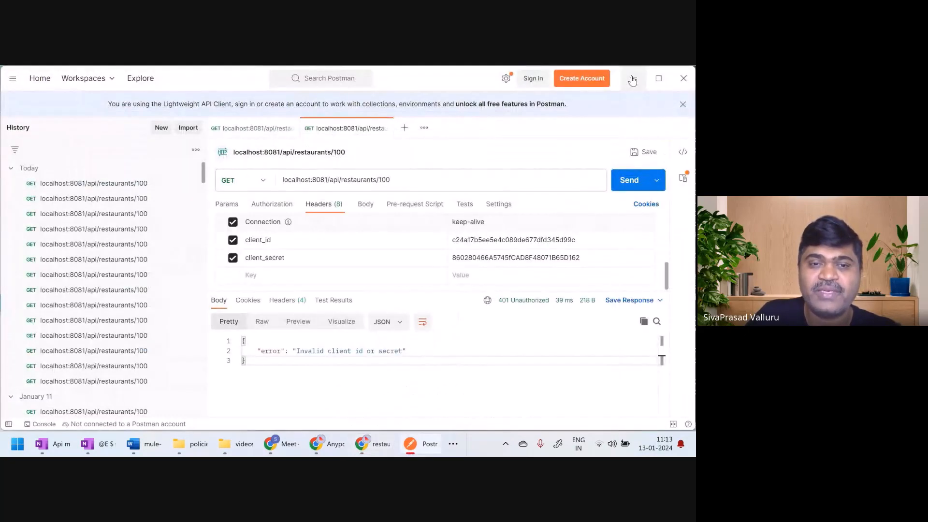
{"action": "left_click", "coordinate": [629, 177]}
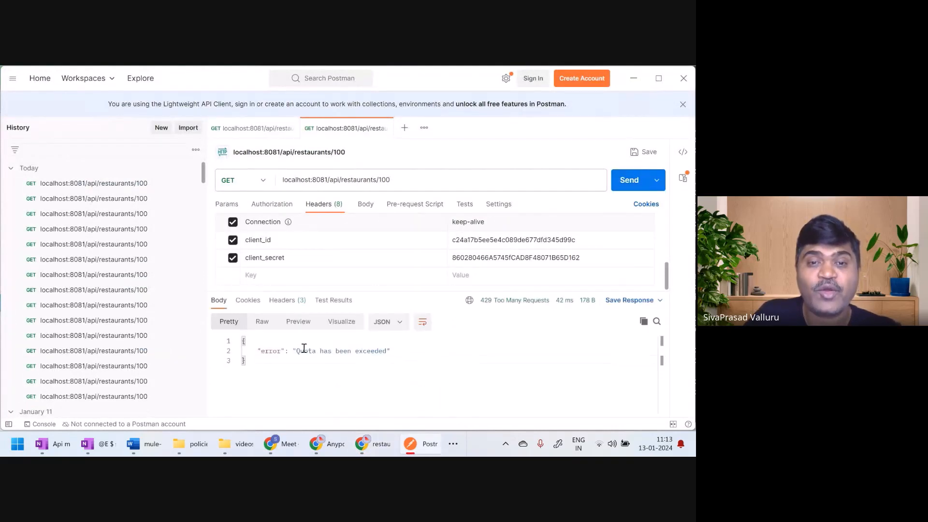
{"action": "left_click_drag", "start_coordinate": [296, 350], "coordinate": [388, 350]}
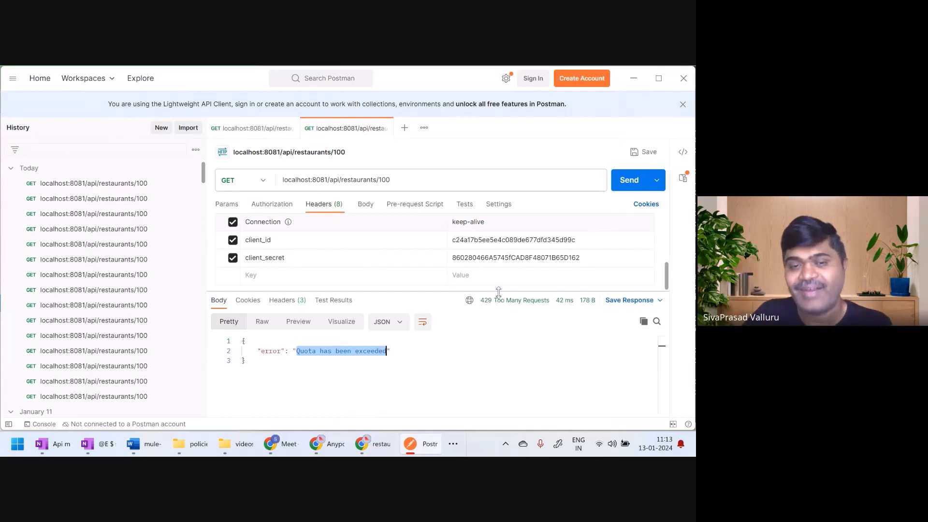
Switch to the developer portal, leave thirdpartyapp's details and open the restaurants-sapi asset's home page
{"action": "left_click", "coordinate": [369, 450]}
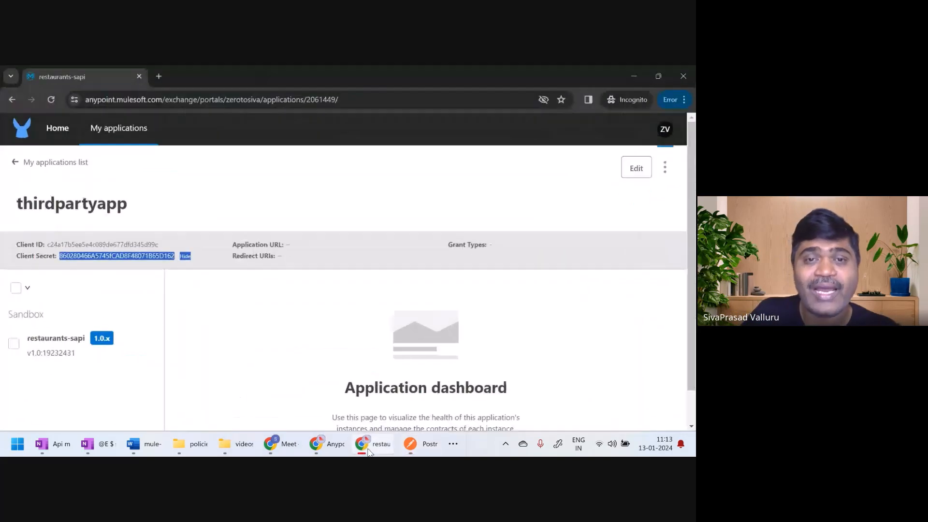
{"action": "left_click", "coordinate": [17, 163]}
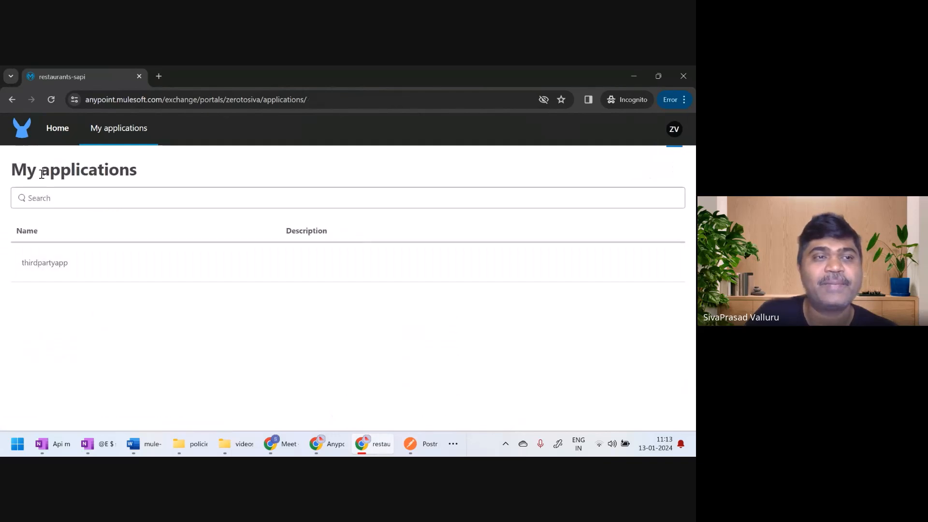
{"action": "left_click", "coordinate": [59, 135]}
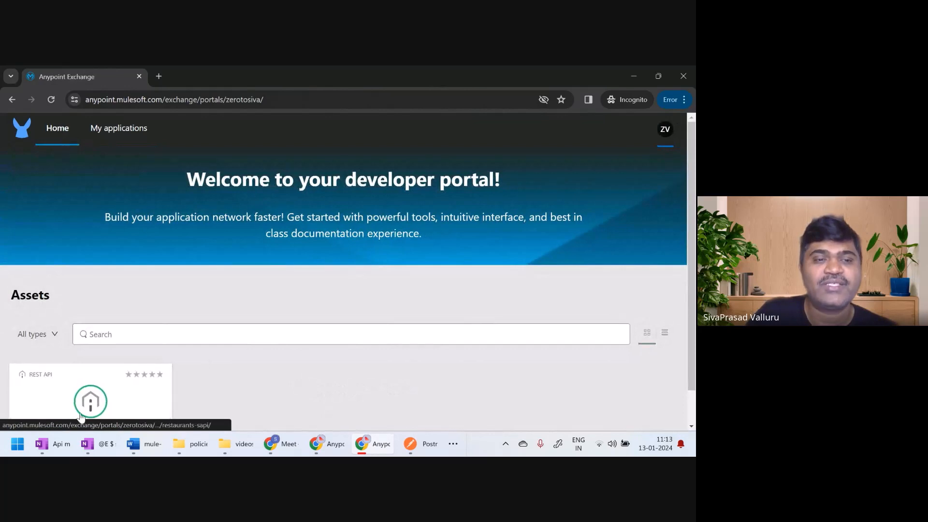
{"action": "left_click", "coordinate": [87, 400]}
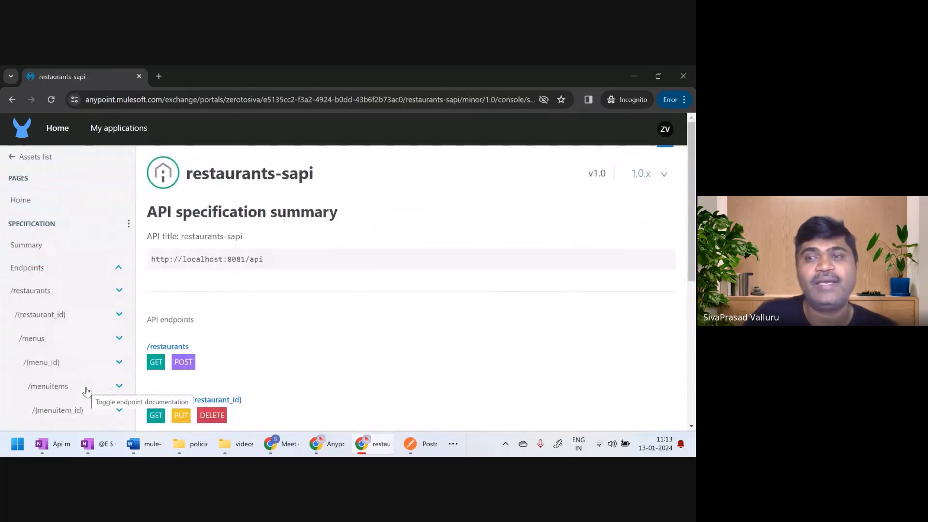
{"action": "left_click", "coordinate": [22, 202]}
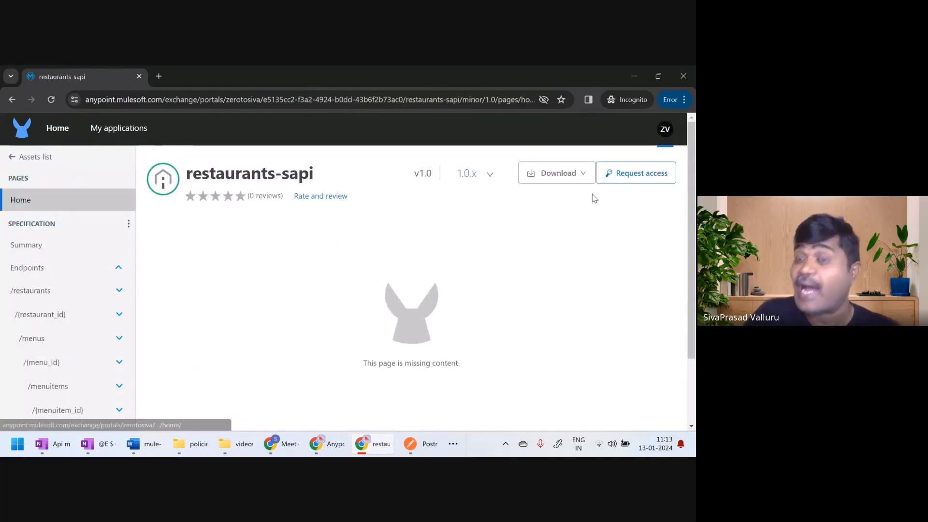
Start an access request for API instance v1.0:19232431 and create a new application named slabasedclient for it
{"action": "left_click", "coordinate": [626, 175]}
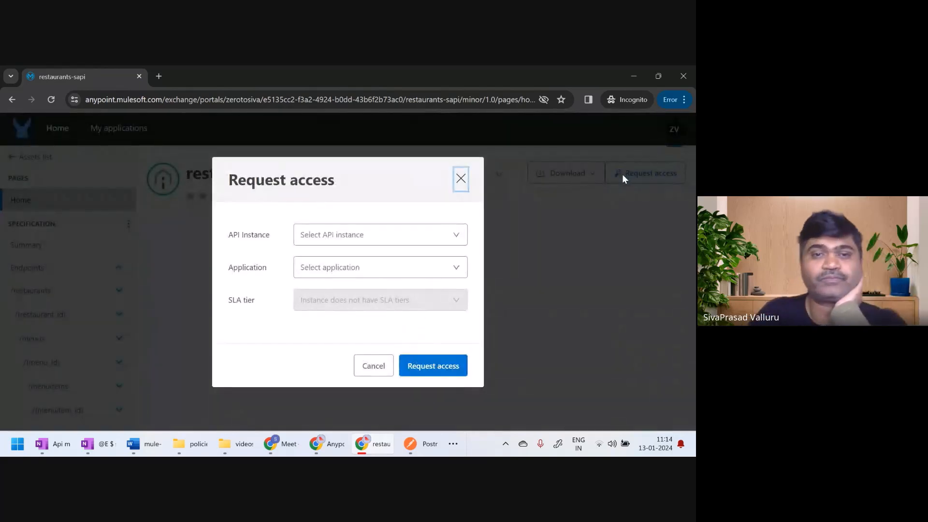
{"action": "left_click", "coordinate": [360, 247]}
{"action": "left_click", "coordinate": [343, 286]}
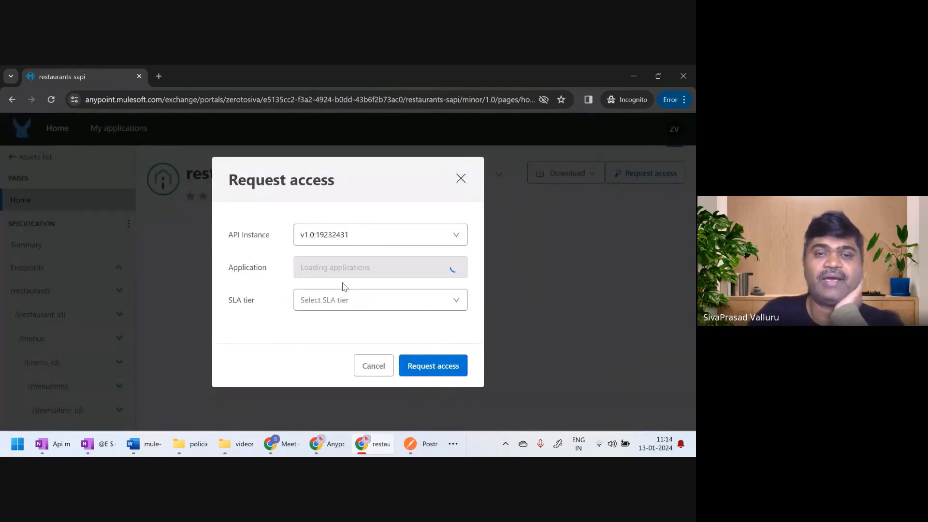
{"action": "left_click", "coordinate": [350, 273]}
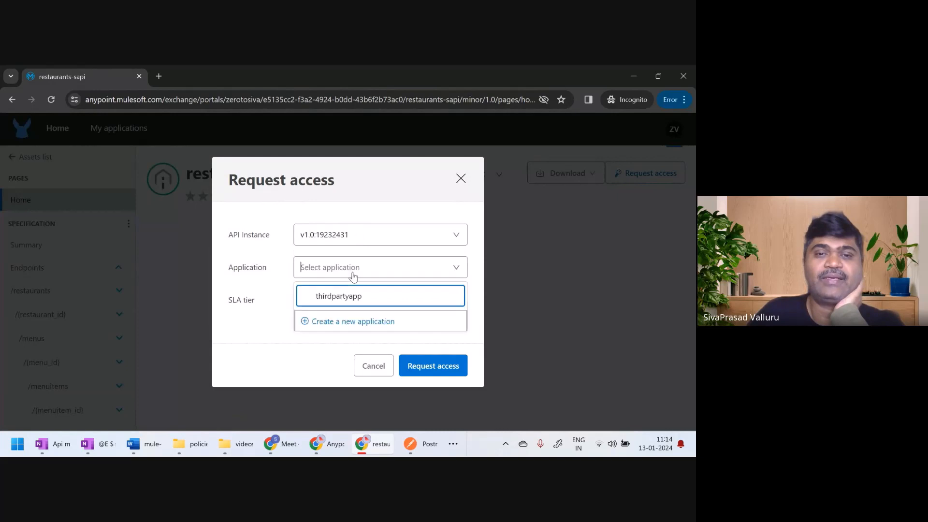
{"action": "left_click", "coordinate": [348, 327]}
{"action": "left_click", "coordinate": [328, 228]}
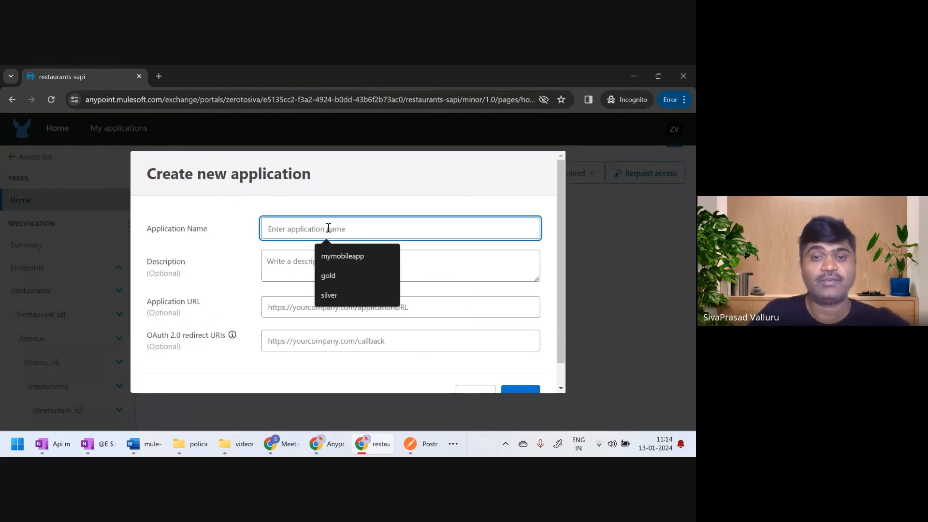
{"action": "type", "text": "sla"}
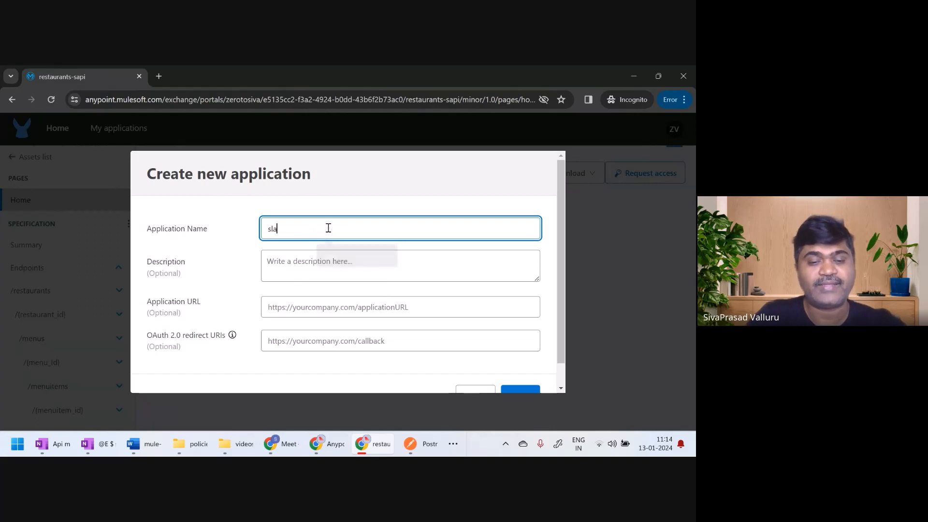
{"action": "type", "text": "basedclient"}
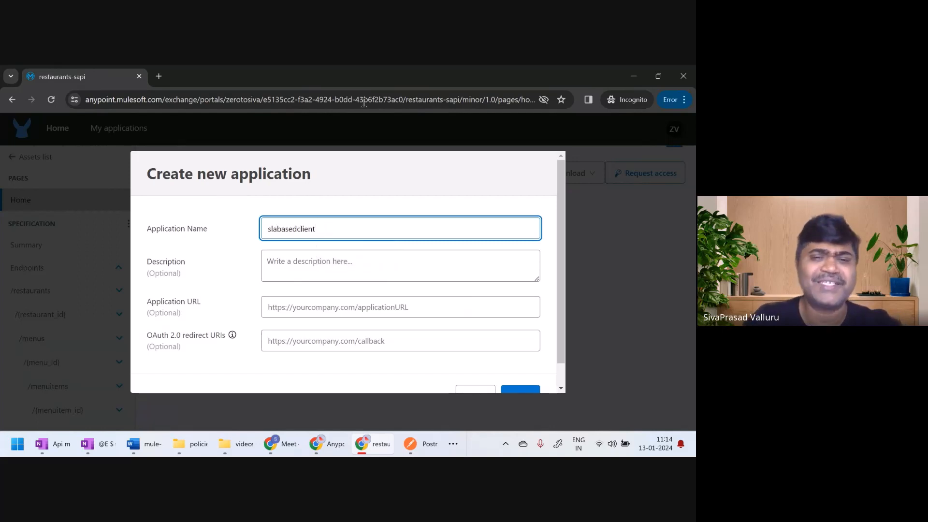
{"action": "left_click", "coordinate": [520, 390]}
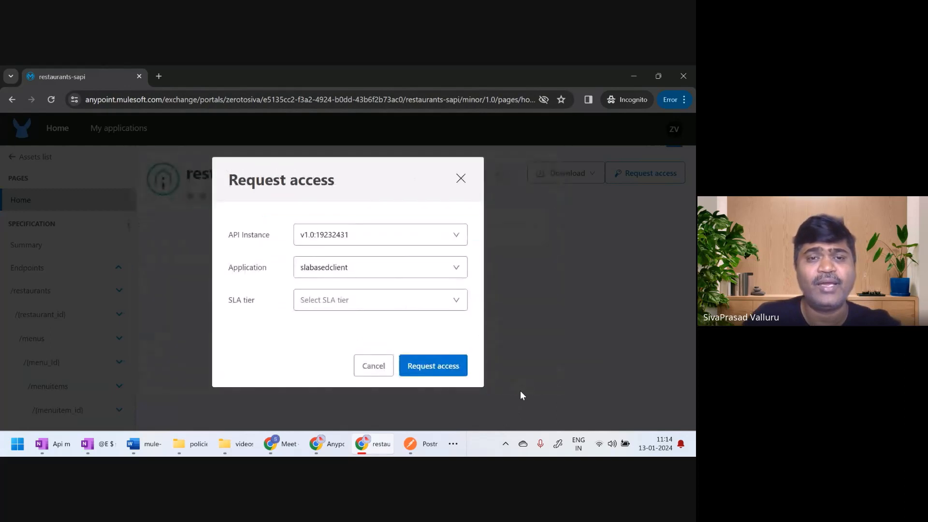
Choose the gold SLA tier for slabasedclient, review its request limit, submit the access request and read the acknowledgement
{"action": "left_click", "coordinate": [432, 307]}
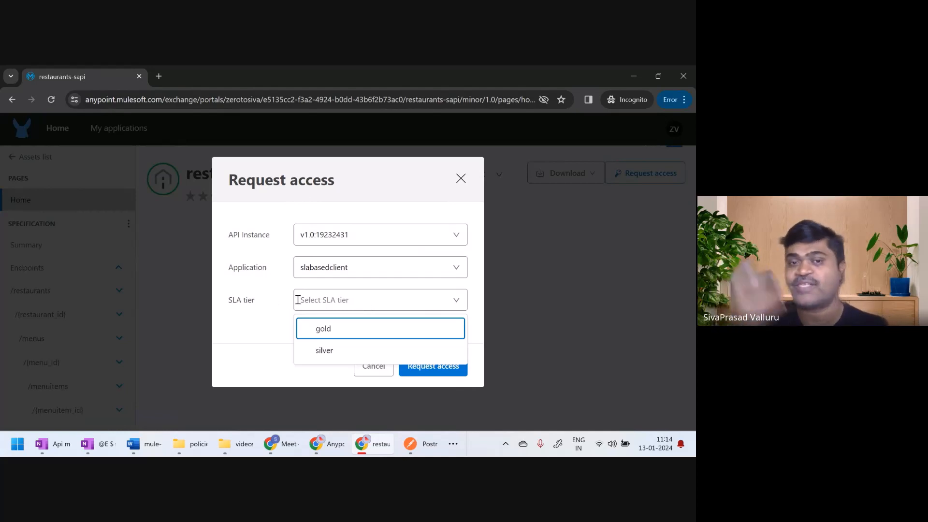
{"action": "left_click", "coordinate": [329, 331]}
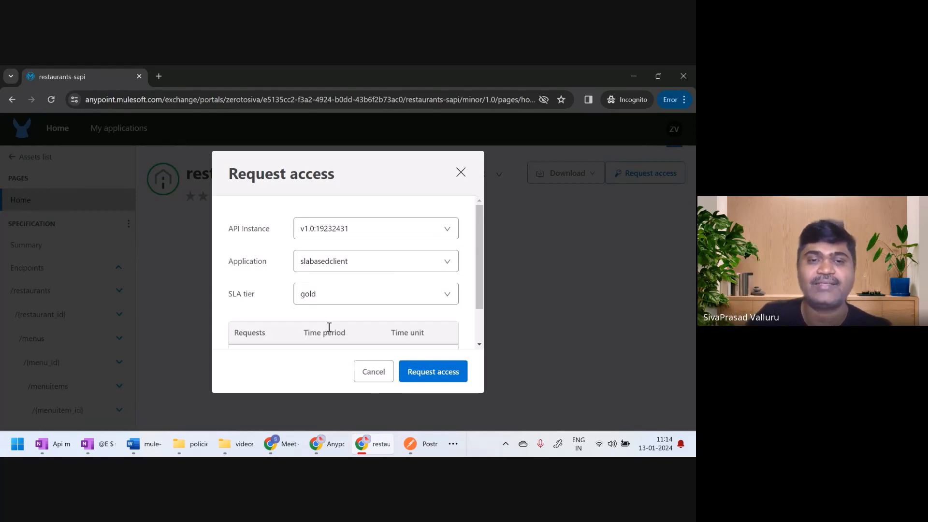
{"action": "scroll", "coordinate": [384, 304], "scroll_direction": "down", "scroll_amount": 1}
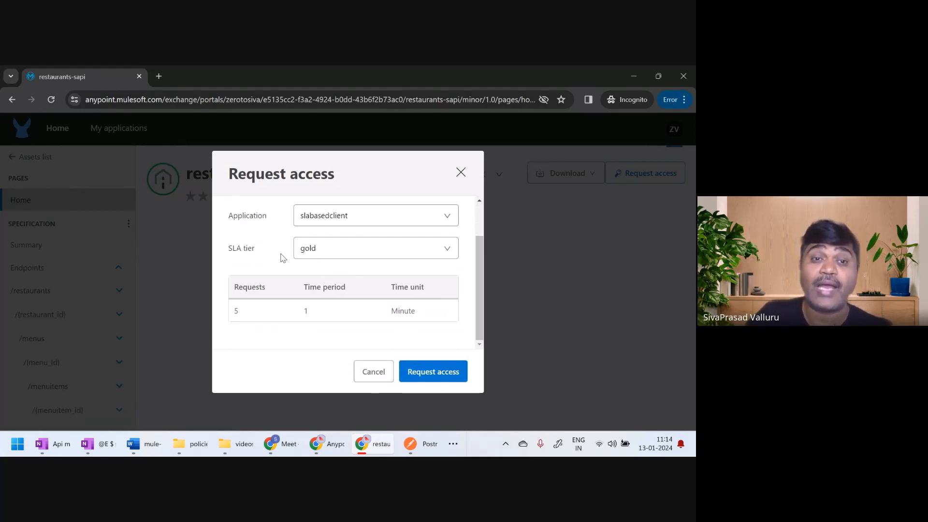
{"action": "scroll", "coordinate": [285, 276], "scroll_direction": "up", "scroll_amount": 1}
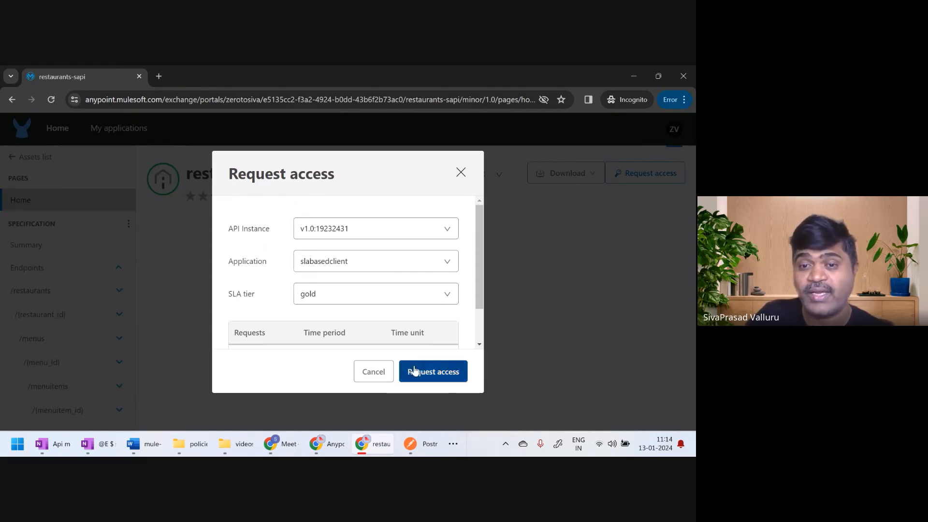
{"action": "left_click", "coordinate": [432, 374]}
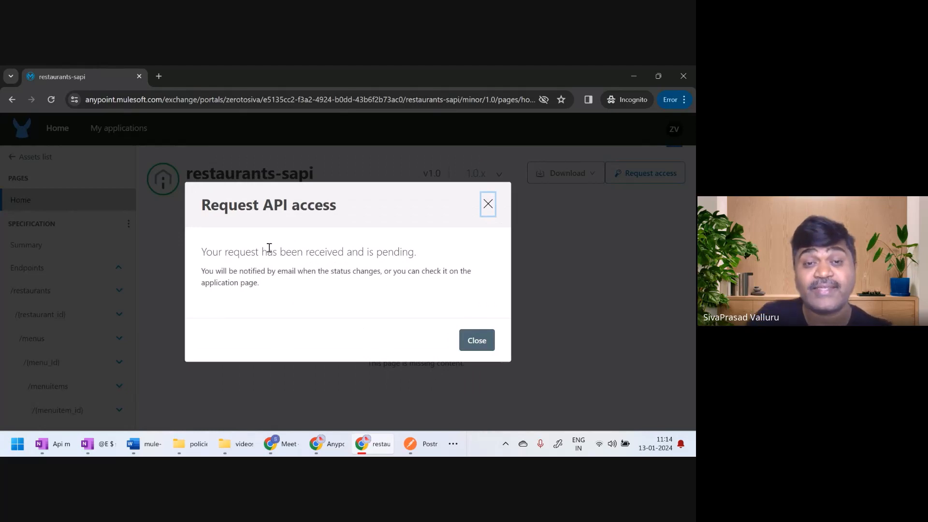
{"action": "left_click_drag", "start_coordinate": [261, 252], "coordinate": [360, 250]}
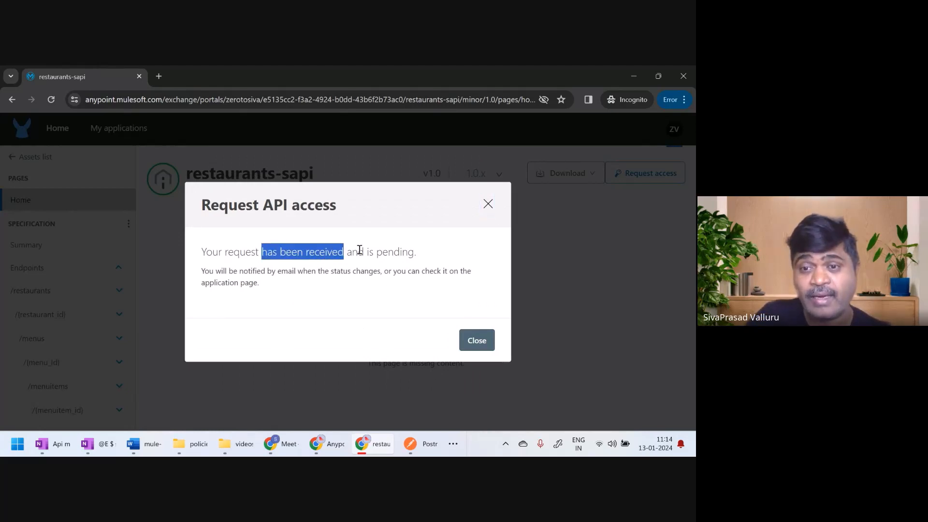
{"action": "left_click_drag", "start_coordinate": [359, 250], "coordinate": [417, 252]}
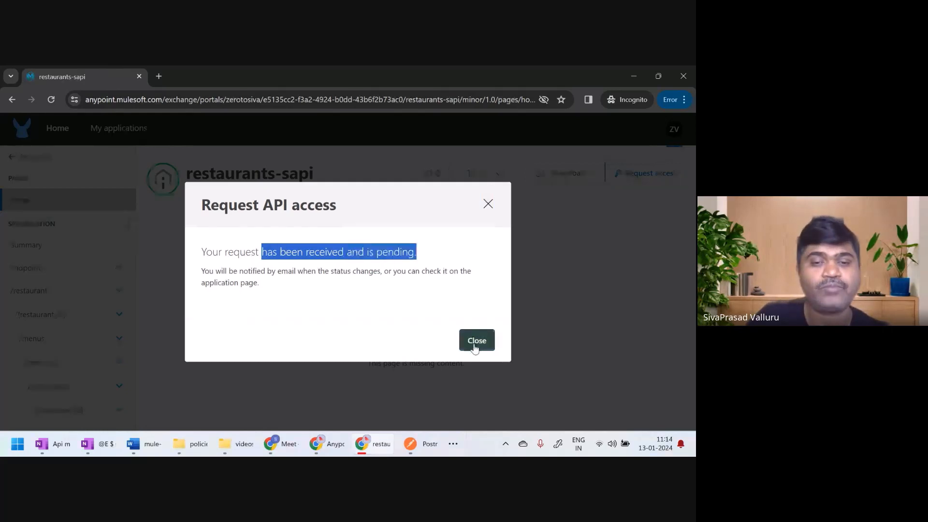
Switch to API Manager and open slabasedclient's details from the Sandbox environment's client applications
{"action": "left_click", "coordinate": [326, 445]}
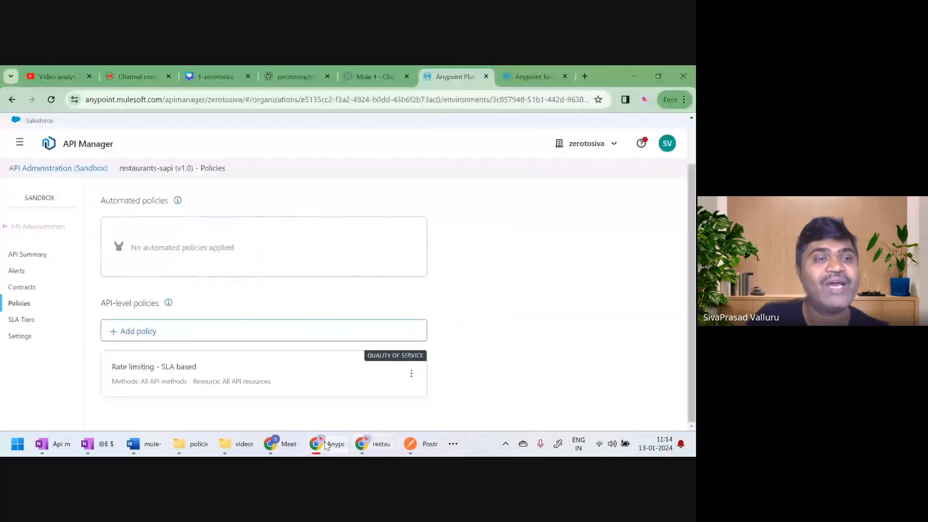
{"action": "left_click", "coordinate": [12, 228]}
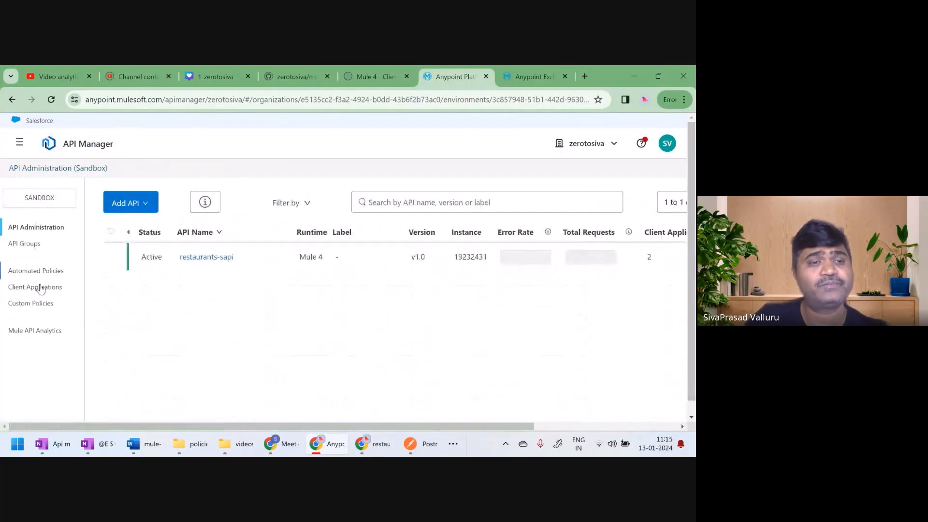
{"action": "left_click", "coordinate": [40, 288]}
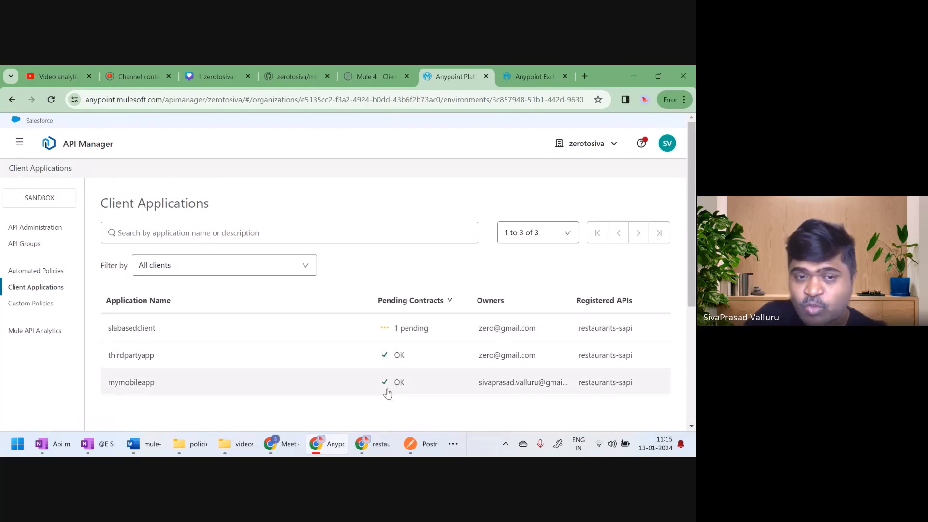
{"action": "left_click", "coordinate": [333, 333]}
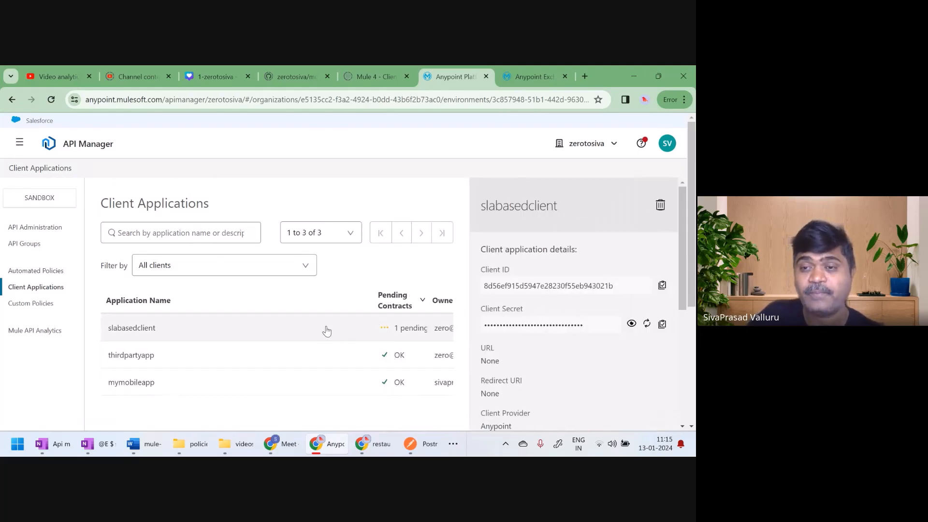
Review slabasedclient's pending contract for restaurants-sapi and approve the requested gold SLA tier
{"action": "scroll", "coordinate": [581, 323], "scroll_direction": "down", "scroll_amount": 2}
{"action": "scroll", "coordinate": [580, 323], "scroll_direction": "down", "scroll_amount": 1}
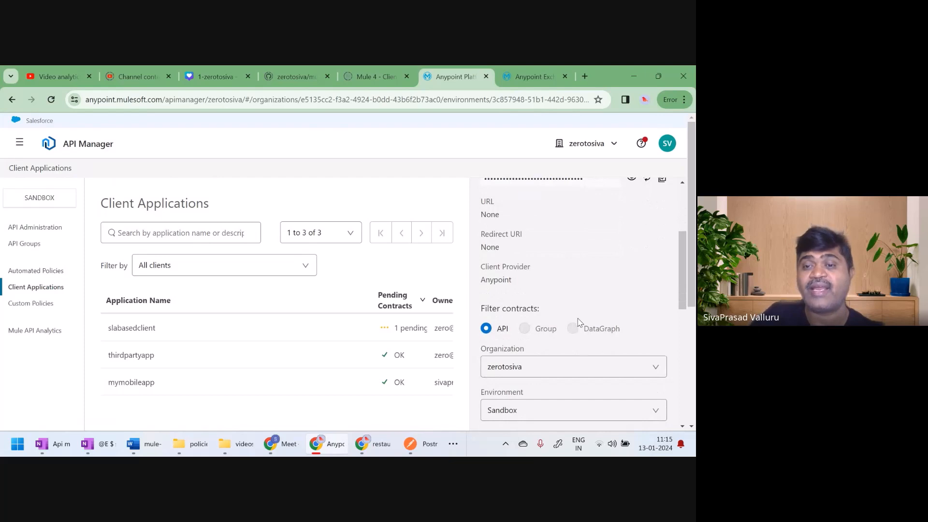
{"action": "scroll", "coordinate": [580, 323], "scroll_direction": "down", "scroll_amount": 4}
{"action": "scroll", "coordinate": [579, 323], "scroll_direction": "down", "scroll_amount": 3}
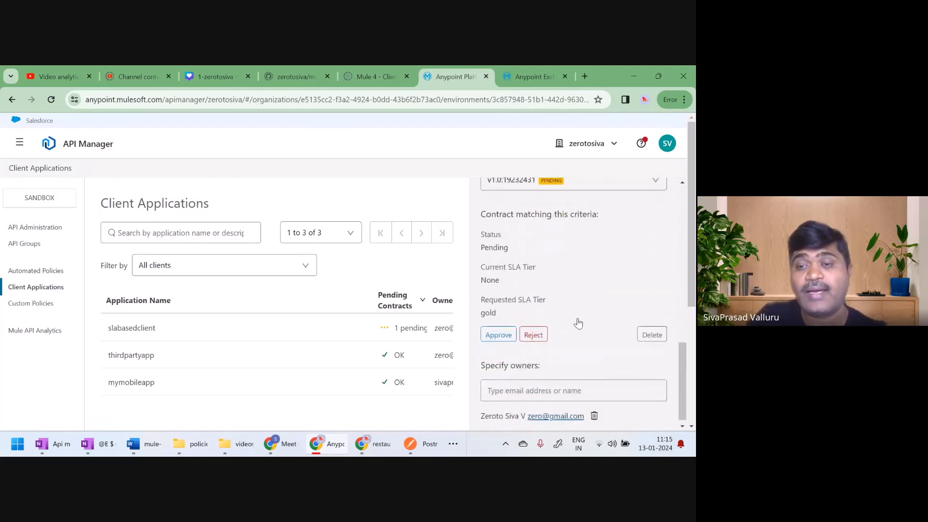
{"action": "double_click", "coordinate": [487, 314]}
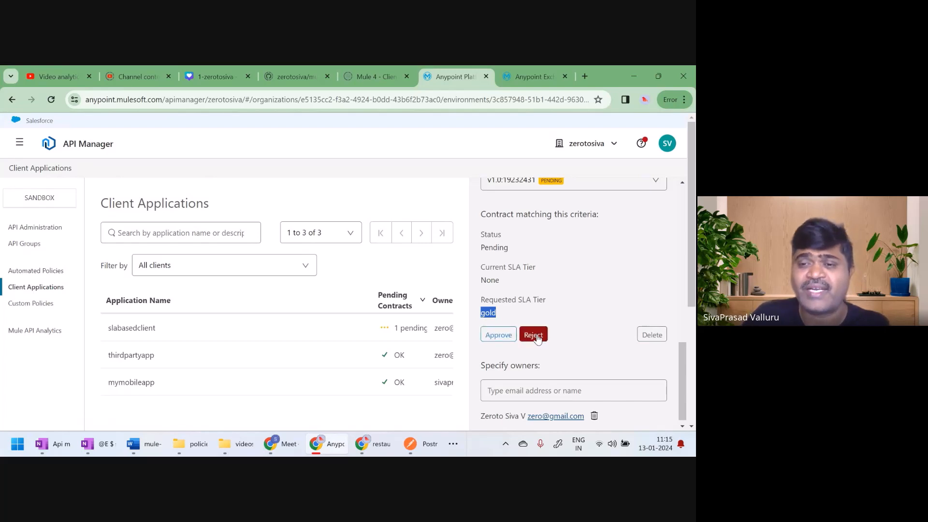
{"action": "left_click", "coordinate": [494, 335]}
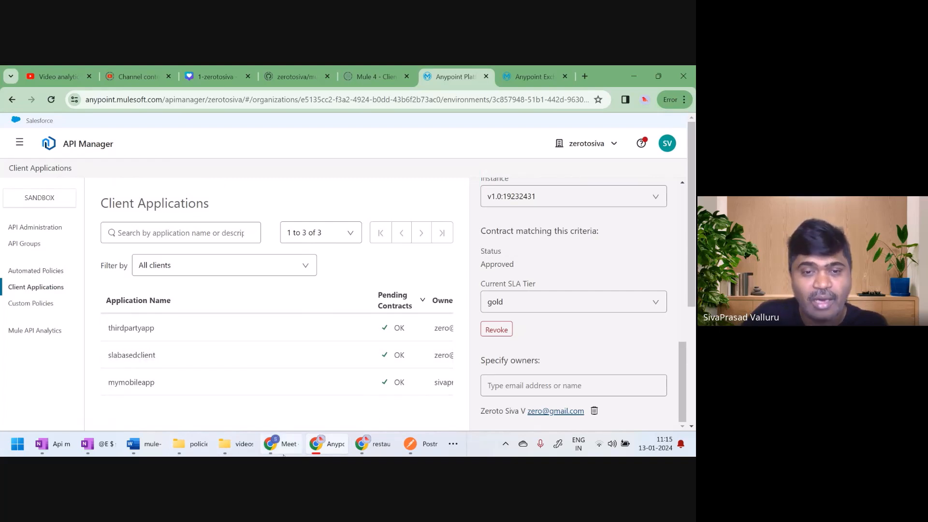
Switch to the developer portal, dismiss the request acknowledgement, and copy the client ID from slabasedclient's application details
{"action": "left_click", "coordinate": [371, 448]}
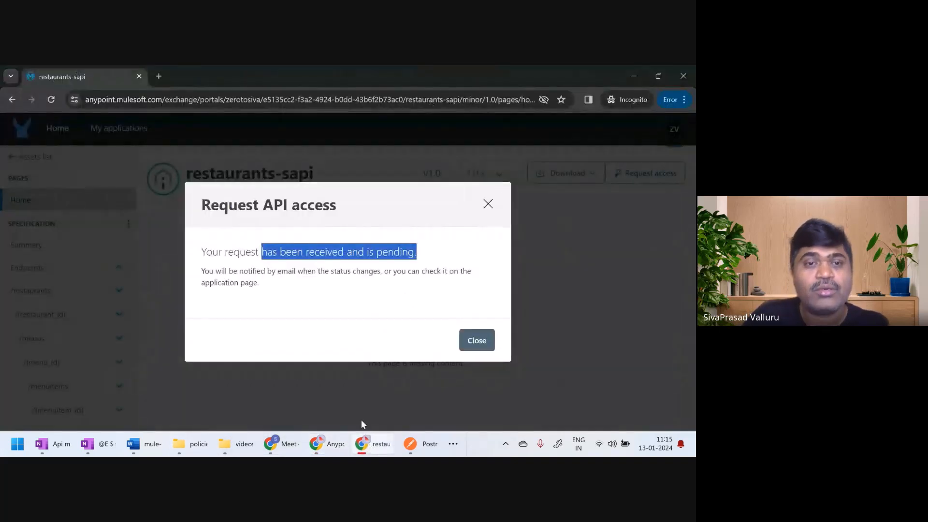
{"action": "left_click", "coordinate": [479, 342]}
{"action": "left_click", "coordinate": [113, 131]}
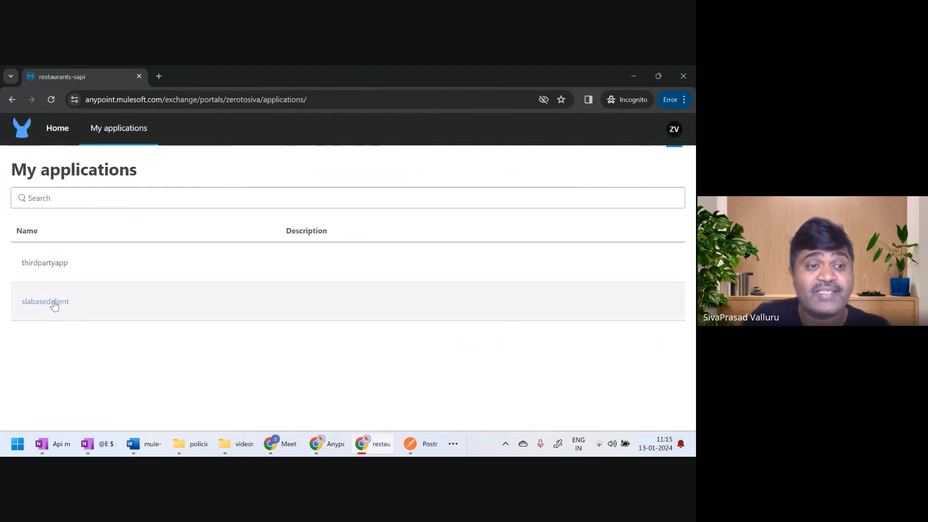
{"action": "left_click", "coordinate": [53, 302]}
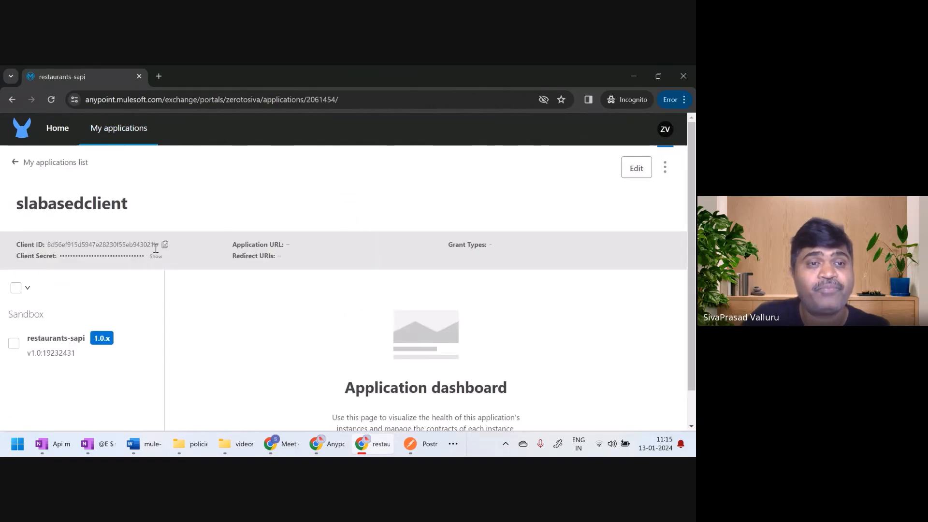
{"action": "left_click", "coordinate": [165, 245]}
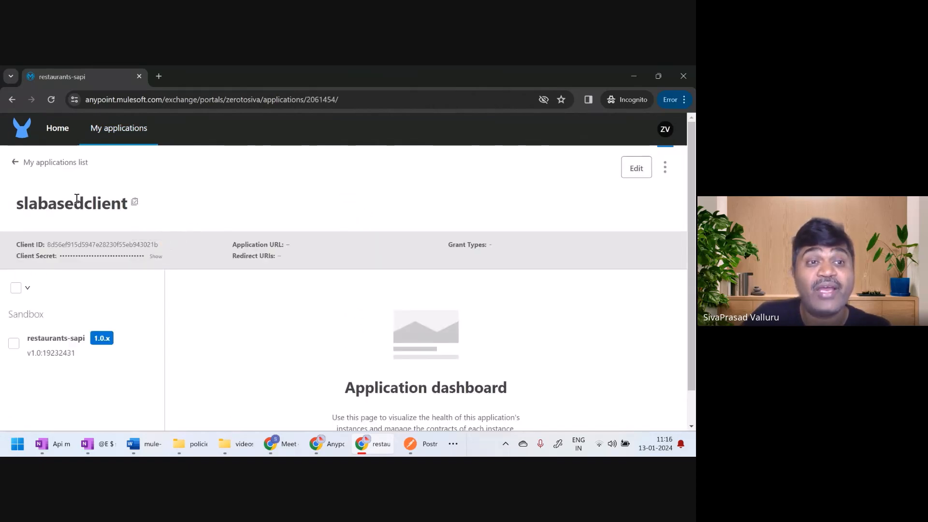
Switch to Postman and replace the client_id and client_secret header values with slabasedclient's client ID and secret
{"action": "left_click", "coordinate": [415, 444]}
{"action": "left_click", "coordinate": [488, 240]}
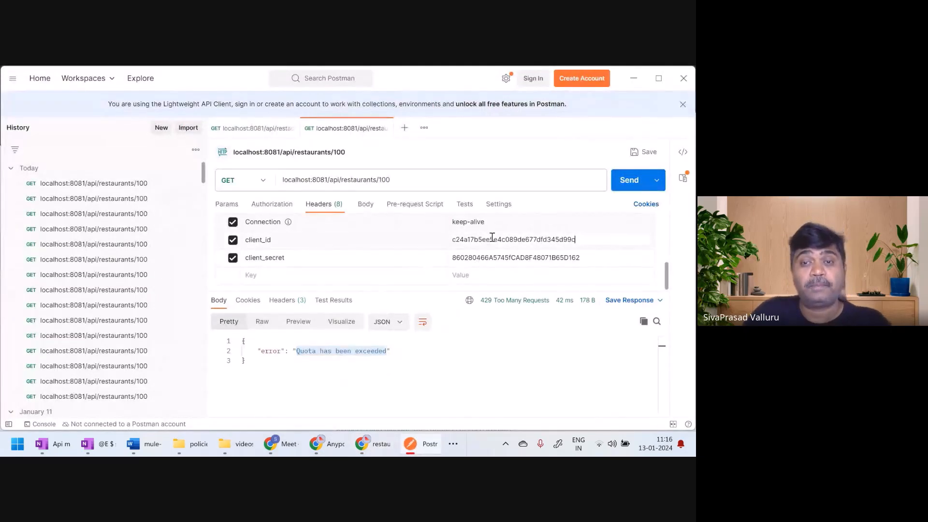
{"action": "double_click", "coordinate": [492, 237]}
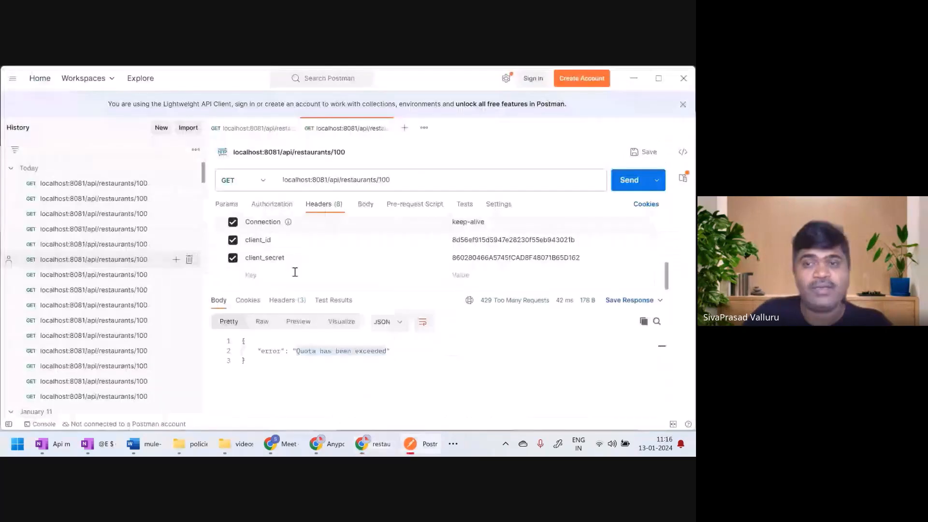
{"action": "double_click", "coordinate": [571, 258]}
{"action": "key", "text": "ctrl+v"}
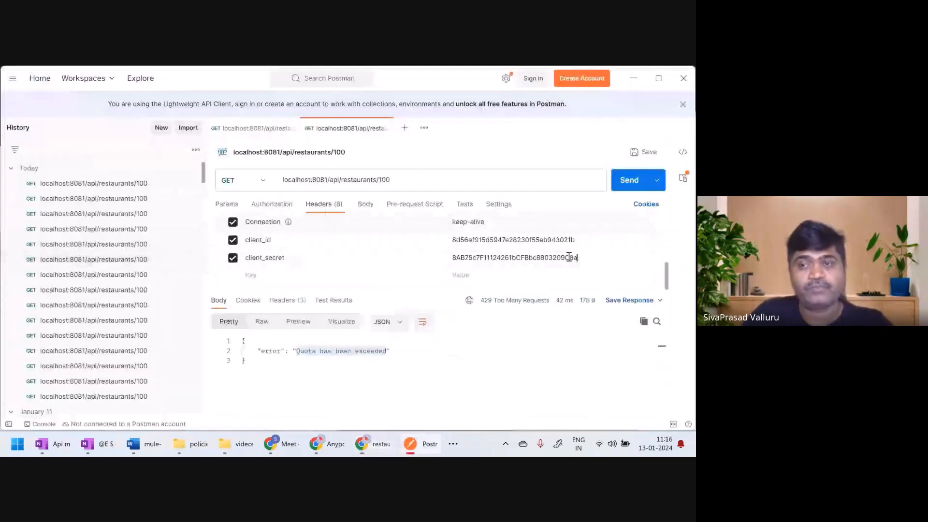
Send the GET request to localhost:8081/api/restaurants/100 repeatedly until the gold-tier limit is reached, and examine the error response and client credential headers
{"action": "left_click", "coordinate": [630, 180]}
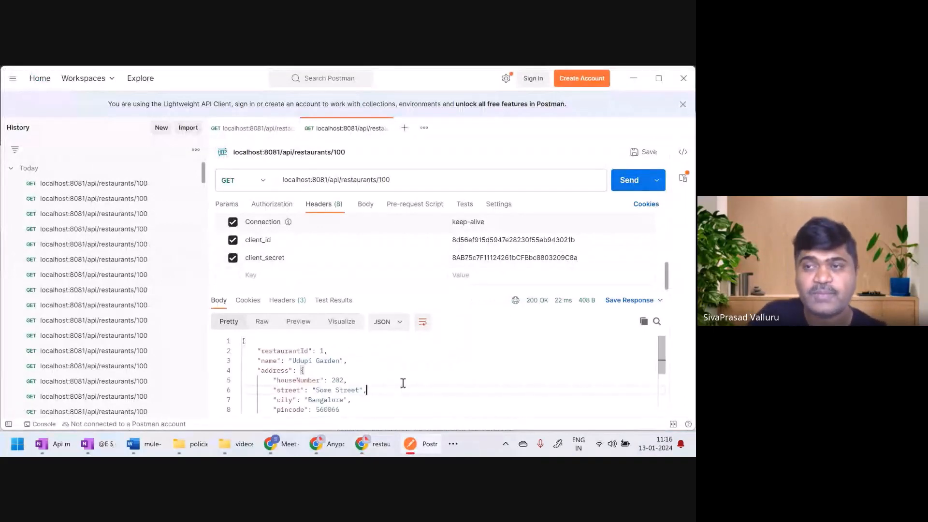
{"action": "left_click", "coordinate": [624, 187]}
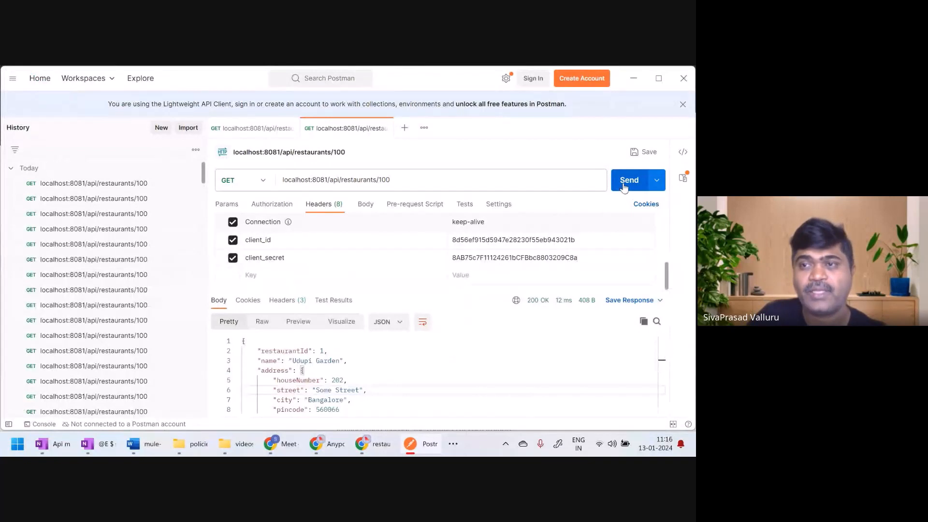
{"action": "left_click", "coordinate": [624, 188]}
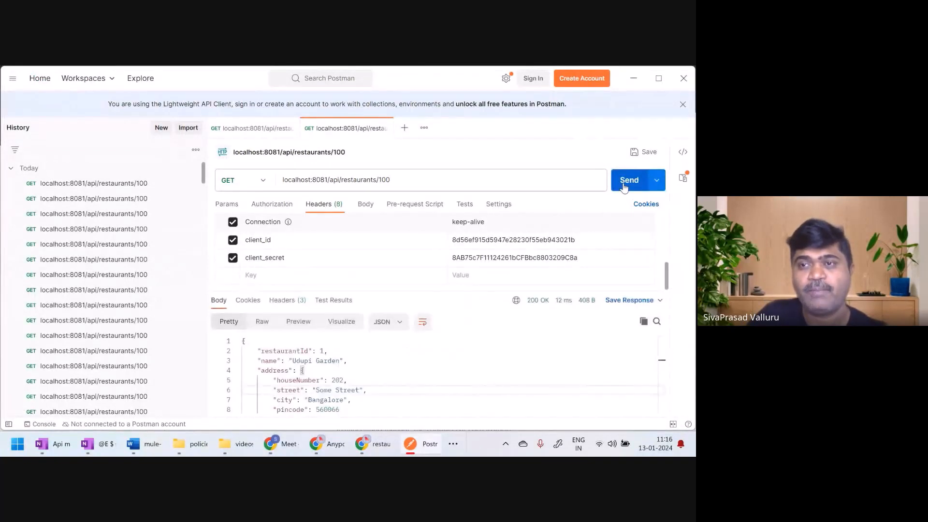
{"action": "left_click", "coordinate": [625, 187]}
{"action": "left_click", "coordinate": [624, 187]}
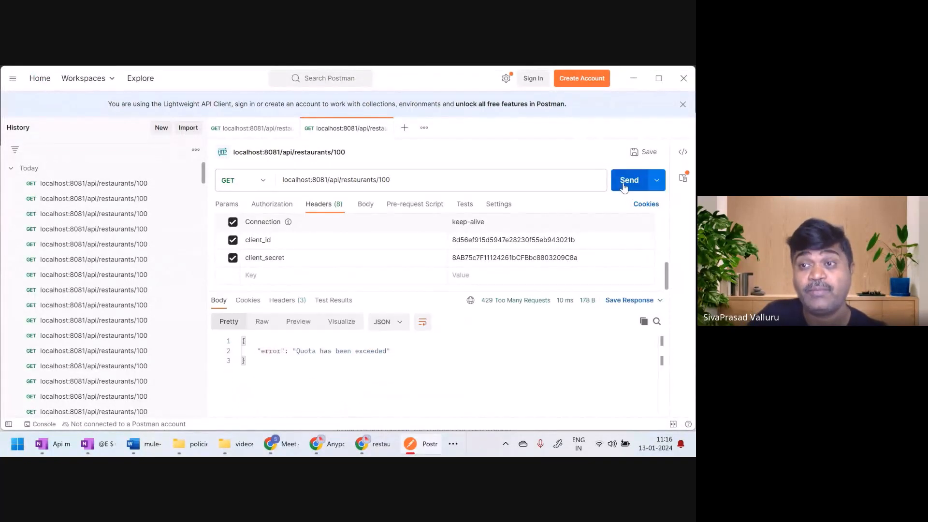
{"action": "left_click_drag", "start_coordinate": [298, 351], "coordinate": [367, 358]}
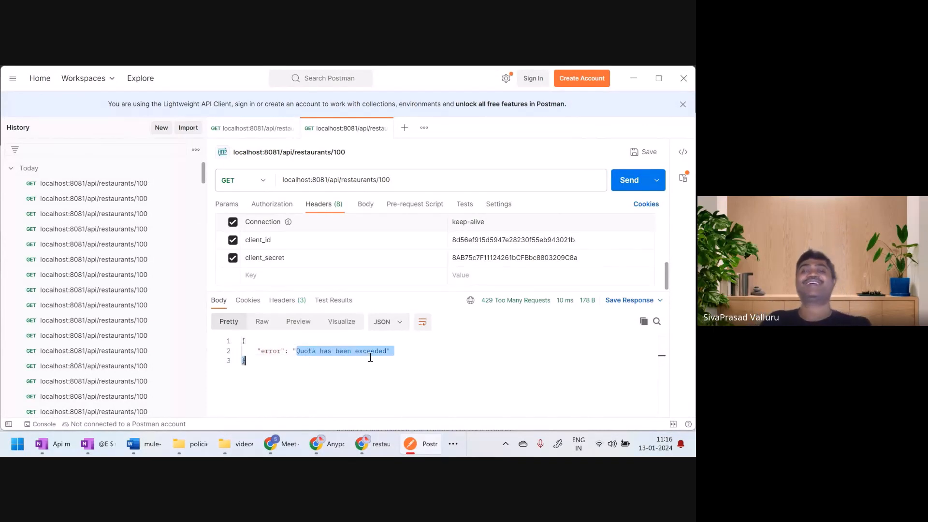
{"action": "left_click", "coordinate": [511, 246]}
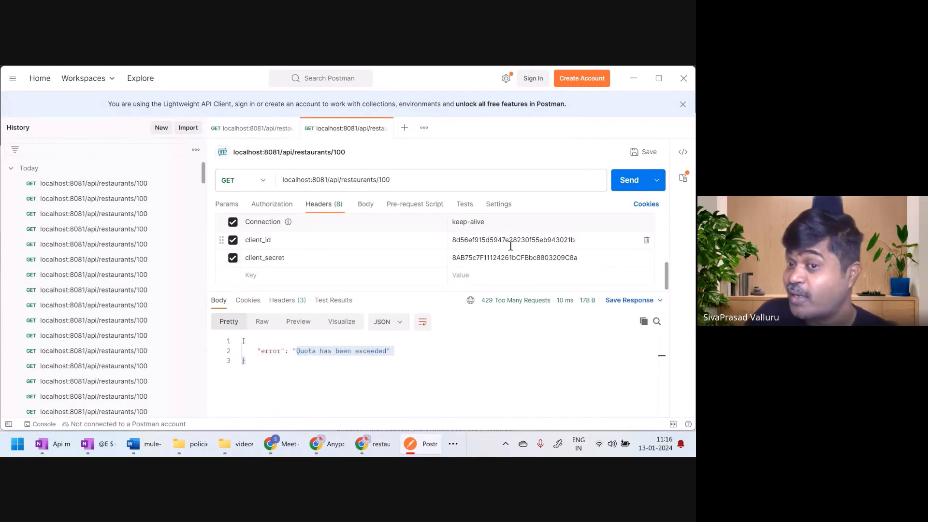
{"action": "double_click", "coordinate": [509, 258]}
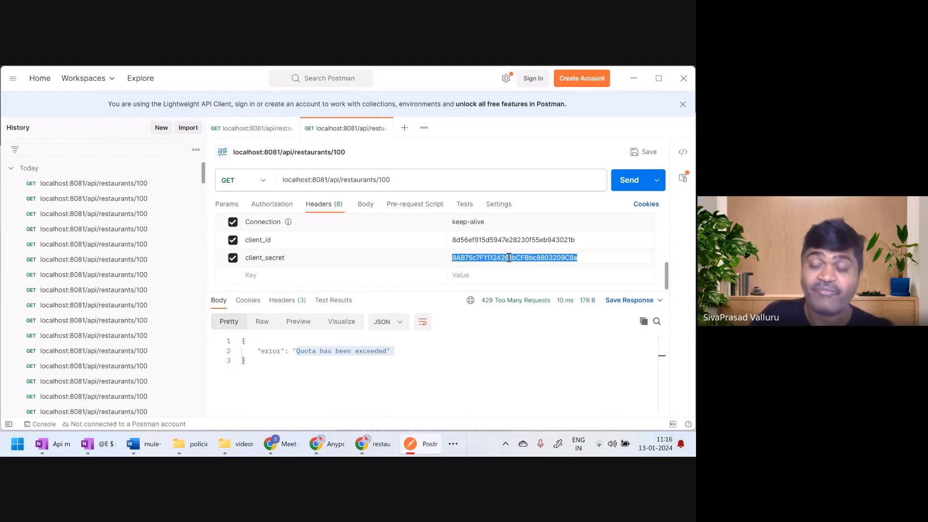
{"action": "left_click", "coordinate": [407, 355]}
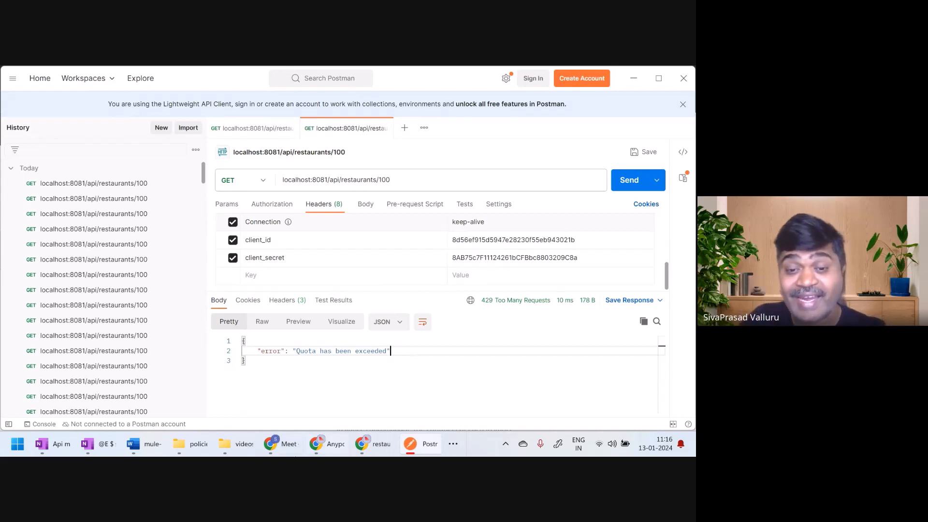
Switch back to API Manager, open the policies of restaurants-sapi and review which API they apply to
{"action": "left_click", "coordinate": [316, 444]}
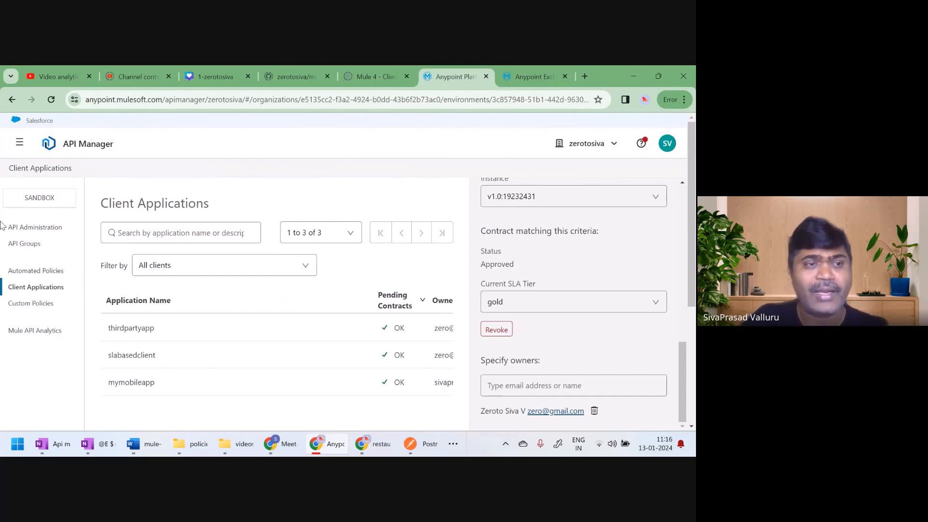
{"action": "left_click", "coordinate": [31, 231]}
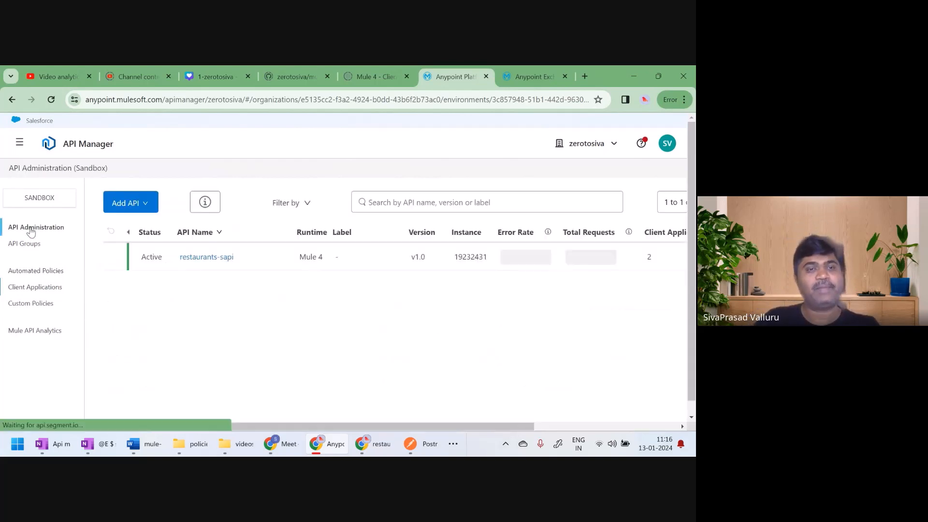
{"action": "left_click", "coordinate": [212, 259]}
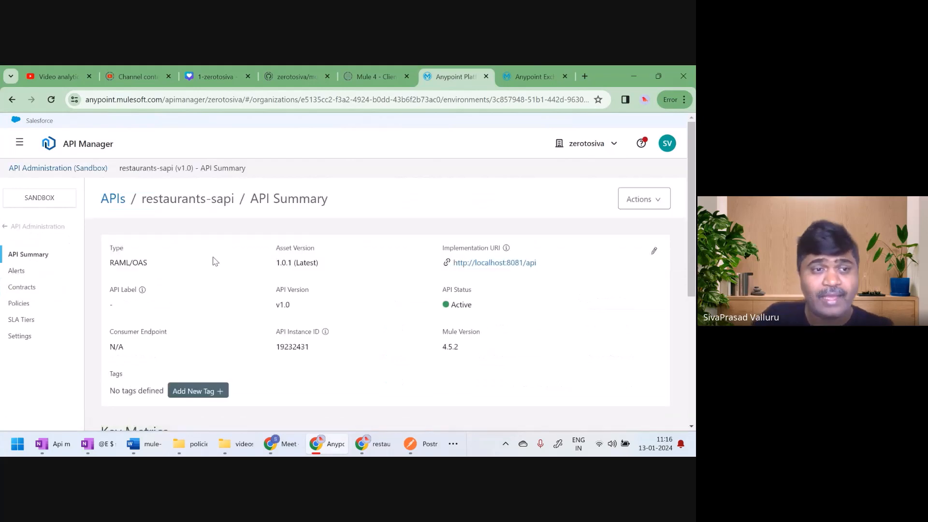
{"action": "left_click", "coordinate": [19, 304]}
{"action": "scroll", "coordinate": [508, 347], "scroll_direction": "down", "scroll_amount": 2}
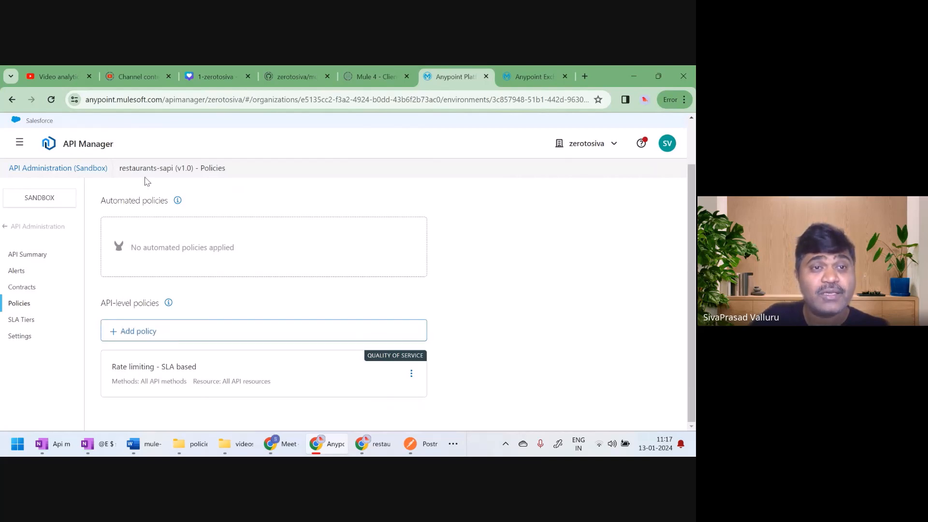
{"action": "left_click_drag", "start_coordinate": [119, 167], "coordinate": [228, 180]}
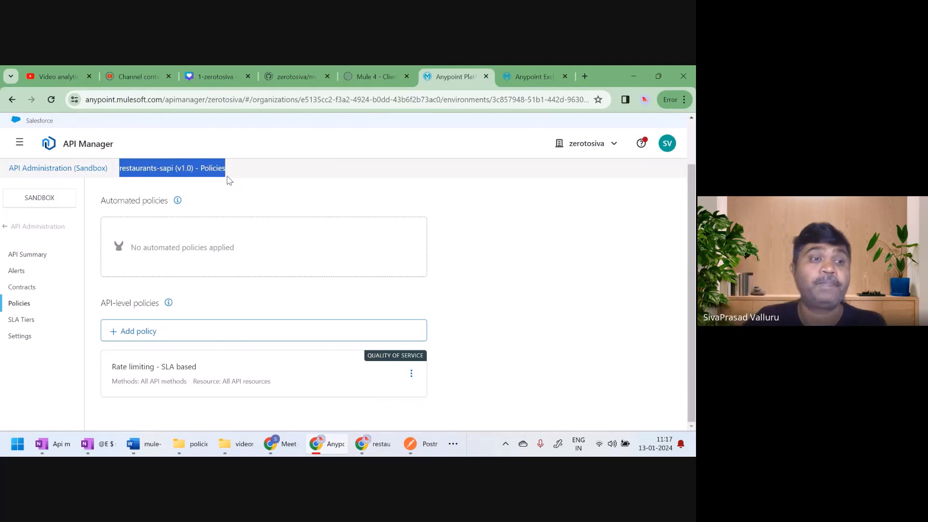
Leave the restaurants-sapi policies and start adding an automated policy for the Sandbox environment
{"action": "left_click", "coordinate": [23, 227]}
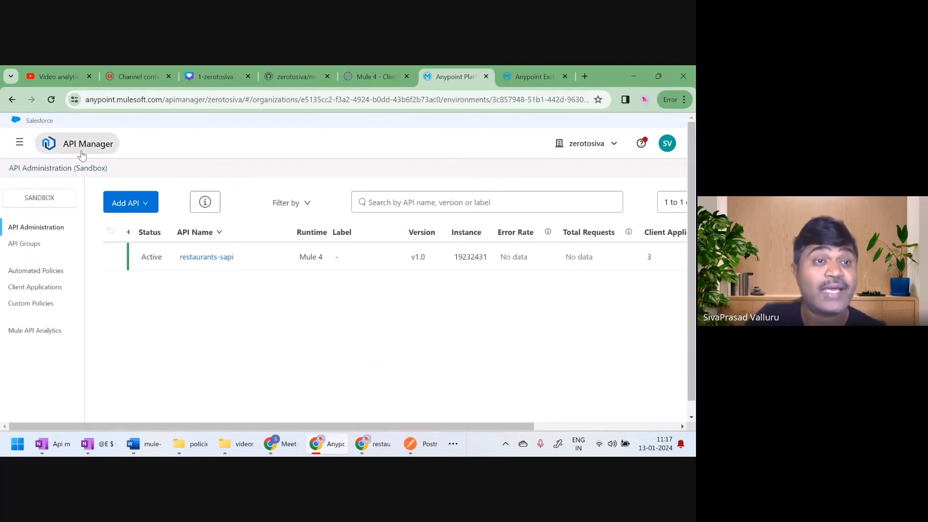
{"action": "left_click", "coordinate": [37, 273]}
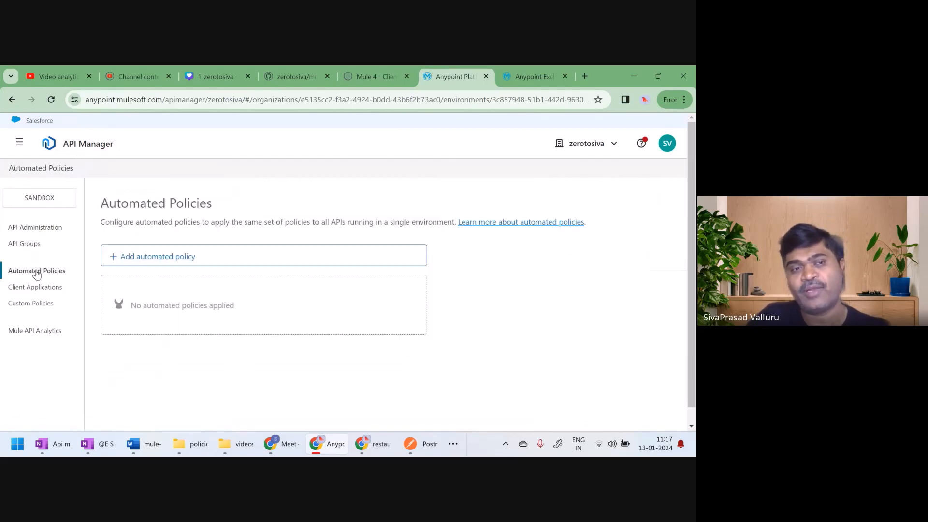
{"action": "left_click", "coordinate": [148, 257]}
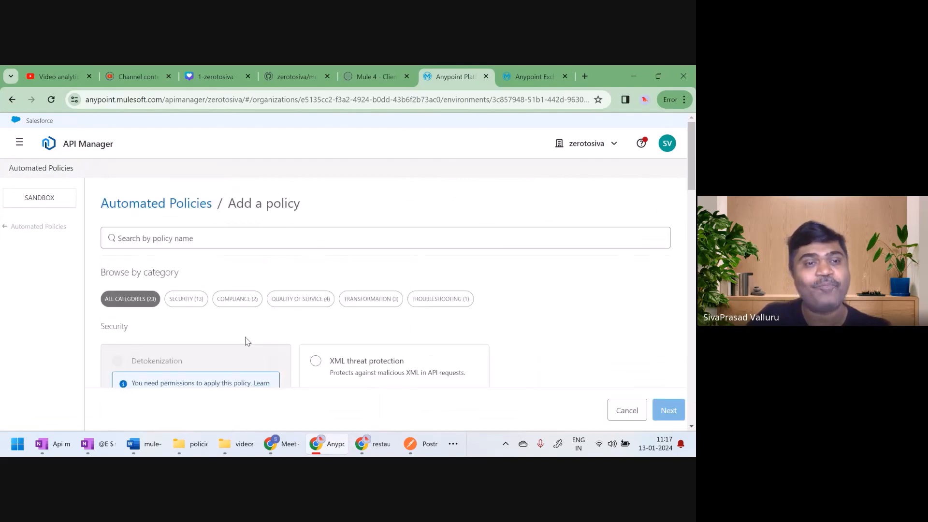
Browse the security and quality of service policies available as automated policies
{"action": "scroll", "coordinate": [245, 339], "scroll_direction": "down", "scroll_amount": 6}
{"action": "scroll", "coordinate": [245, 341], "scroll_direction": "down", "scroll_amount": 8}
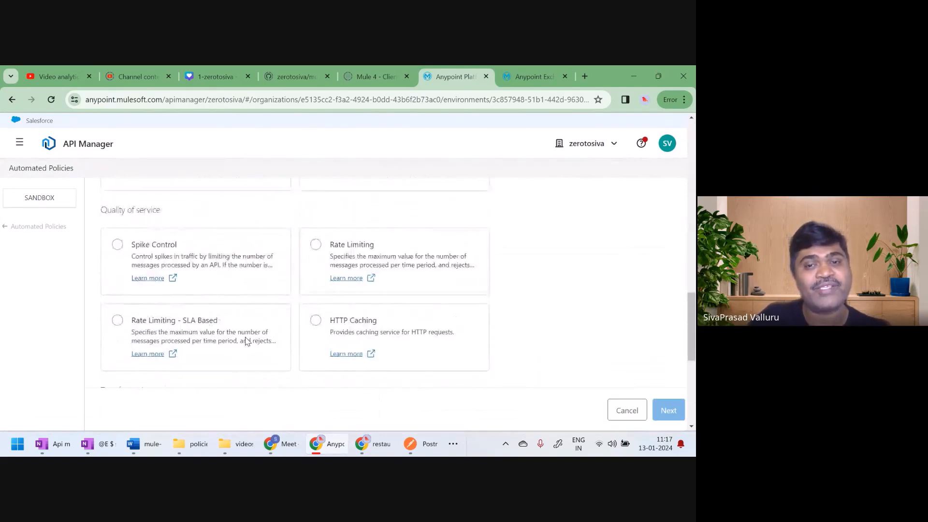
{"action": "scroll", "coordinate": [246, 341], "scroll_direction": "down", "scroll_amount": 5}
{"action": "scroll", "coordinate": [247, 342], "scroll_direction": "up", "scroll_amount": 3}
{"action": "scroll", "coordinate": [246, 338], "scroll_direction": "up", "scroll_amount": 15}
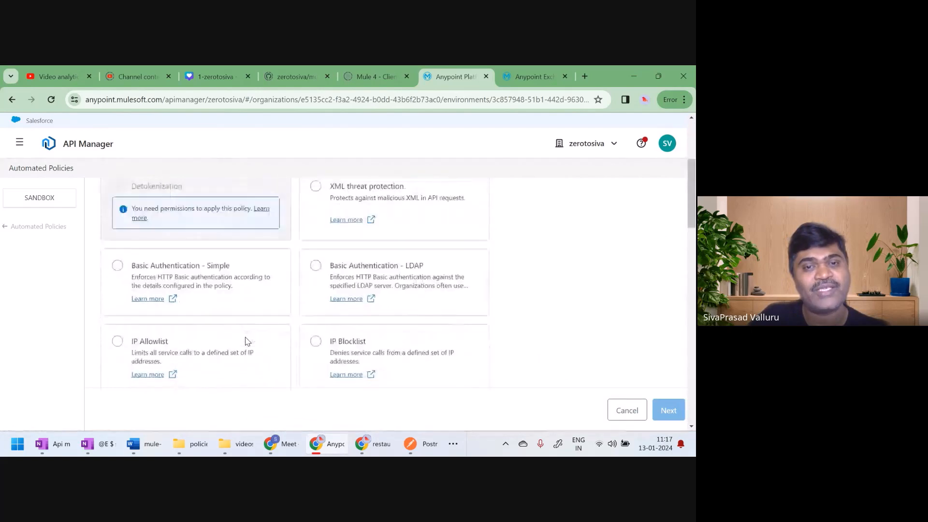
{"action": "scroll", "coordinate": [245, 337], "scroll_direction": "down", "scroll_amount": 5}
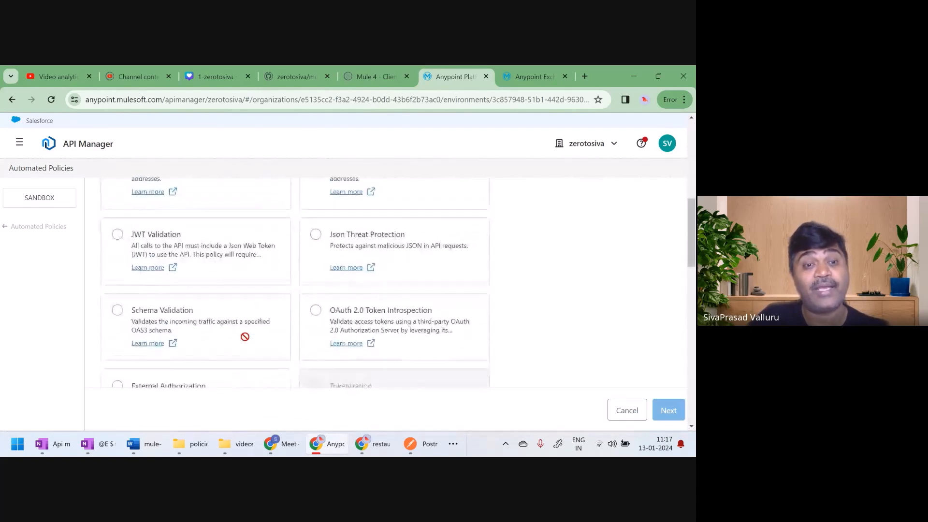
{"action": "scroll", "coordinate": [247, 340], "scroll_direction": "down", "scroll_amount": 2}
{"action": "scroll", "coordinate": [246, 342], "scroll_direction": "up", "scroll_amount": 7}
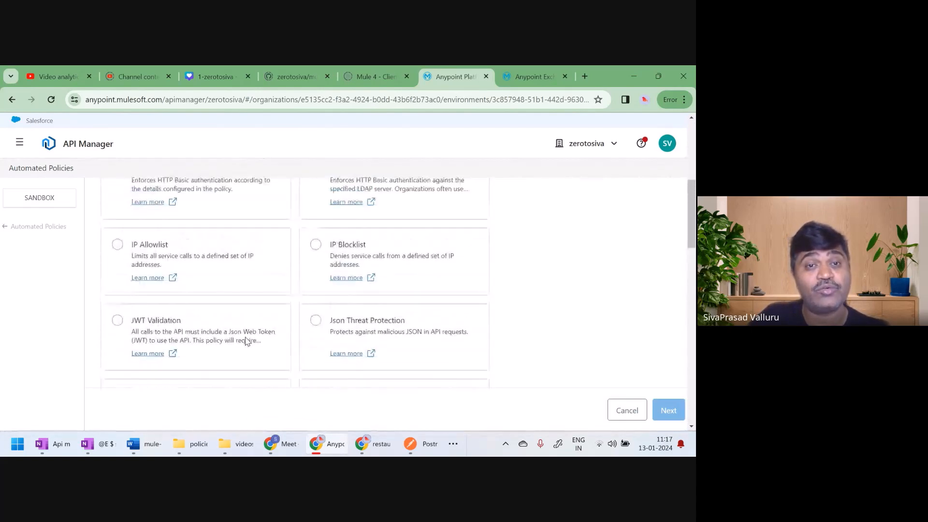
Add the Client ID Enforcement compliance policy as an automated policy for Sandbox, keeping the custom expressions for client ID and secret
{"action": "left_click", "coordinate": [239, 300]}
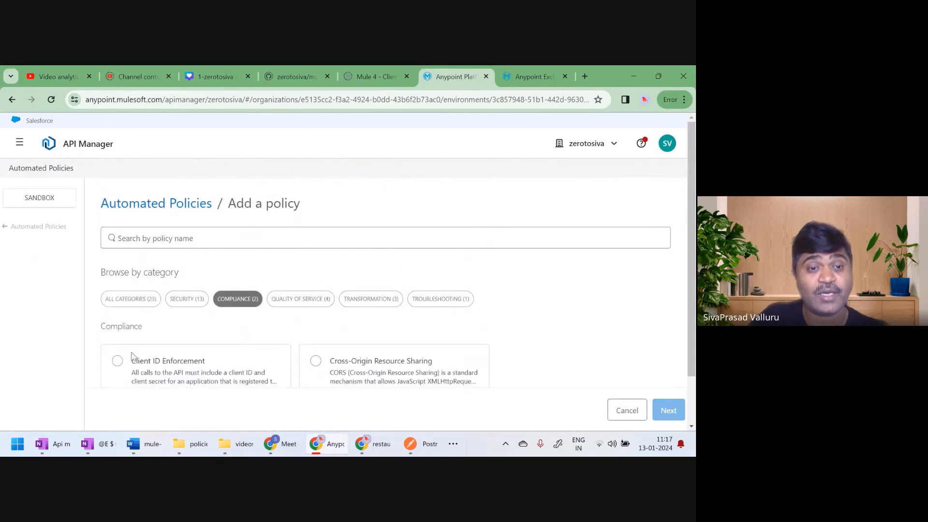
{"action": "left_click", "coordinate": [118, 360]}
{"action": "scroll", "coordinate": [460, 321], "scroll_direction": "down", "scroll_amount": 1}
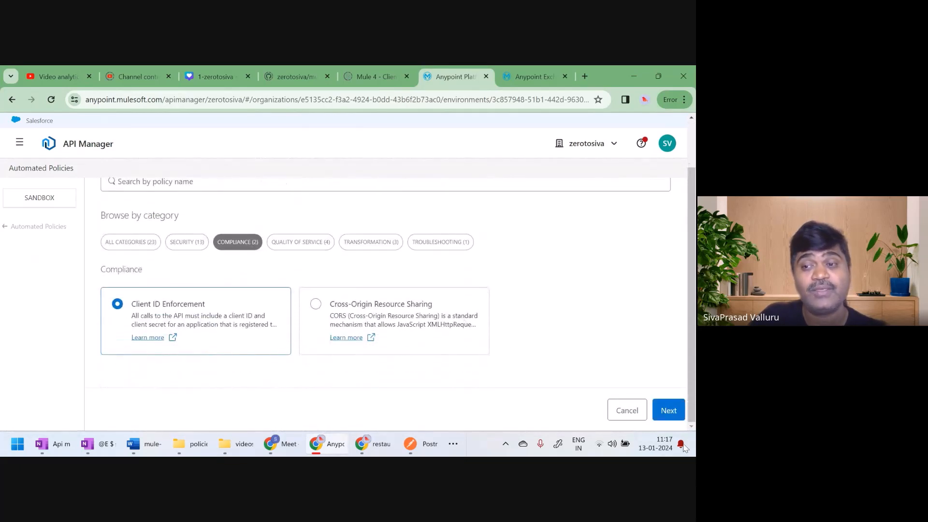
{"action": "left_click", "coordinate": [668, 410]}
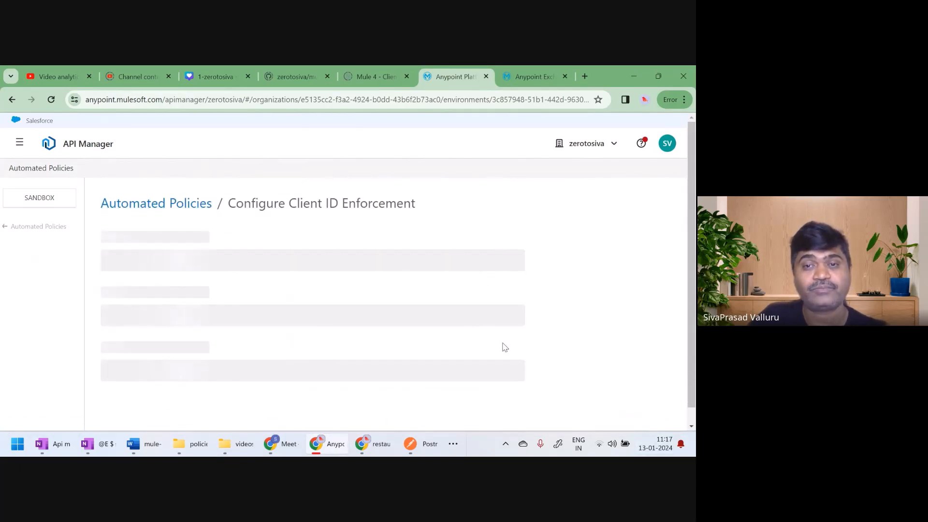
{"action": "scroll", "coordinate": [503, 346], "scroll_direction": "down", "scroll_amount": 2}
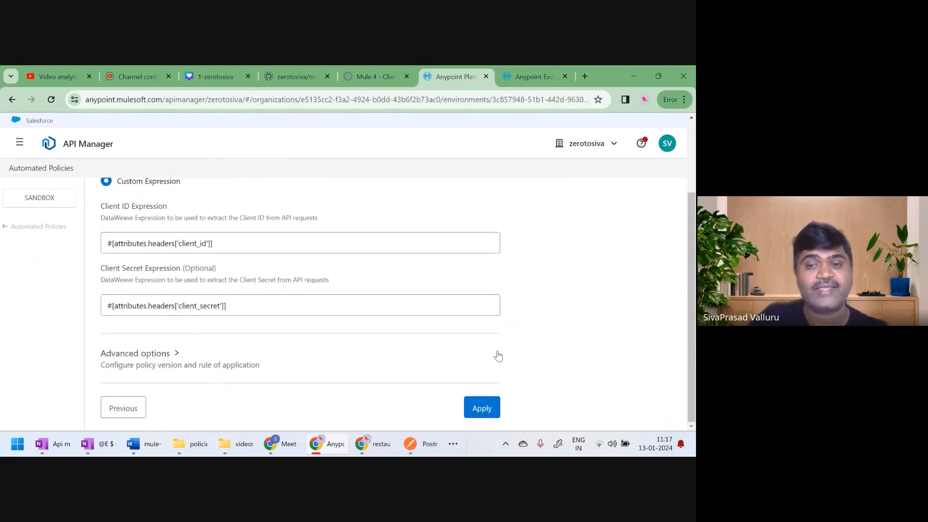
{"action": "left_click", "coordinate": [484, 408]}
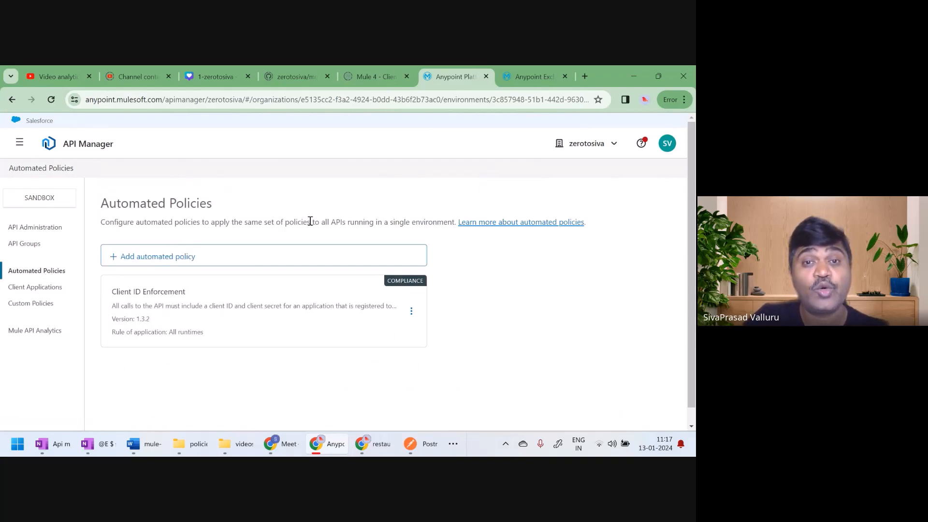
Review the scope of automated policies, then open the policies of restaurants-sapi and examine its automated Client ID Enforcement policy
{"action": "left_click_drag", "start_coordinate": [318, 222], "coordinate": [406, 222]}
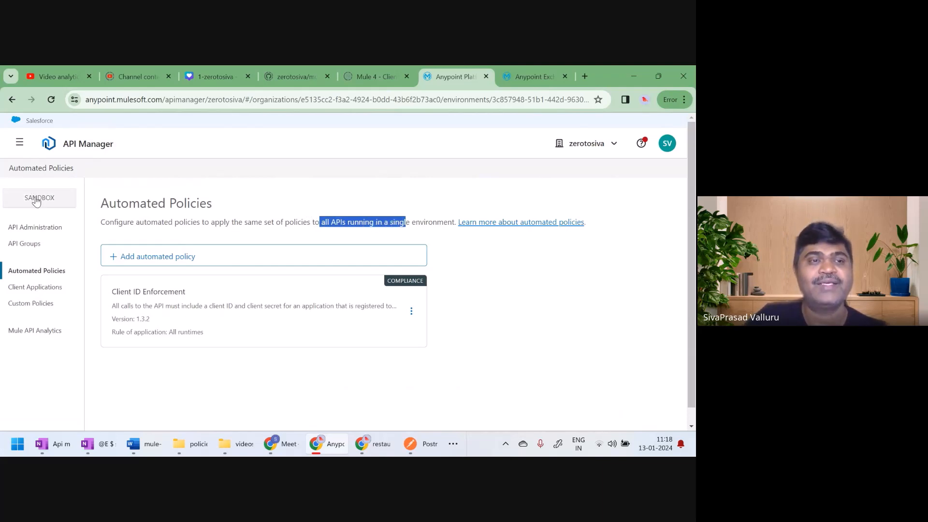
{"action": "left_click", "coordinate": [30, 228]}
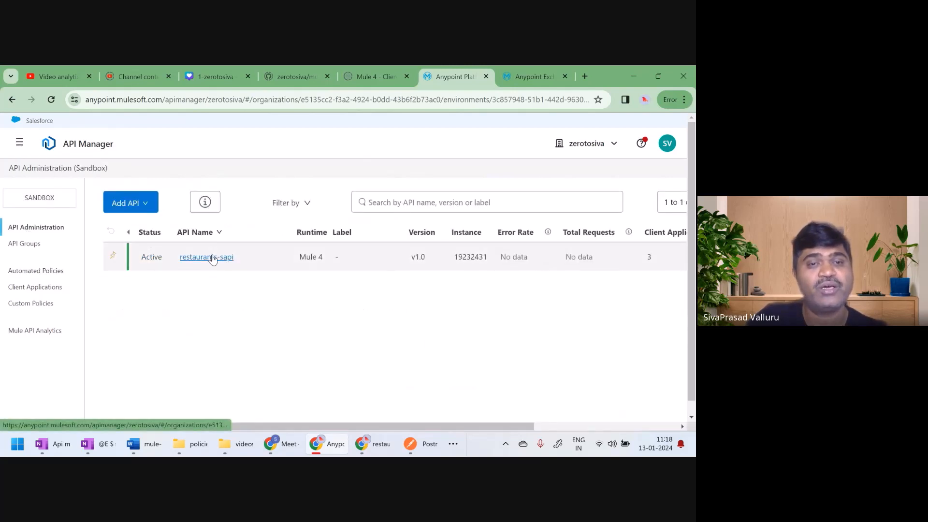
{"action": "left_click", "coordinate": [212, 258]}
{"action": "left_click", "coordinate": [19, 303]}
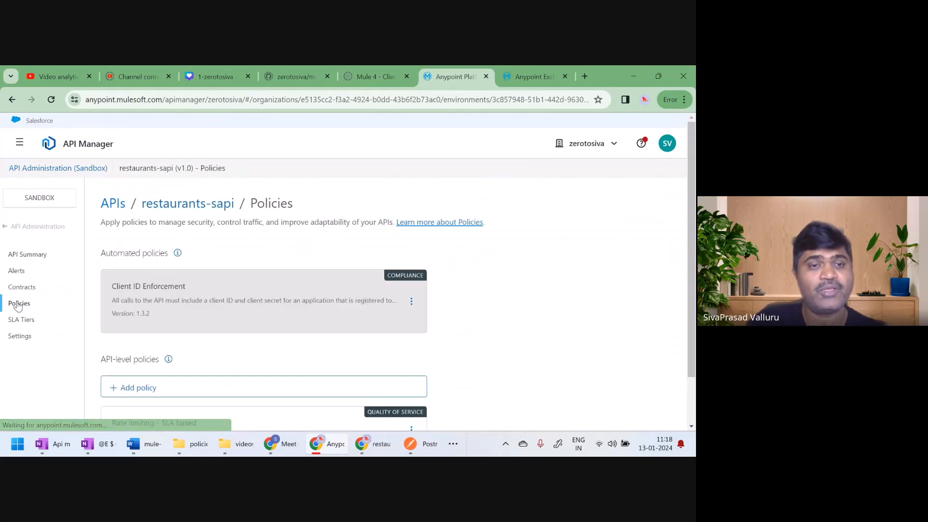
{"action": "left_click_drag", "start_coordinate": [101, 253], "coordinate": [123, 309]}
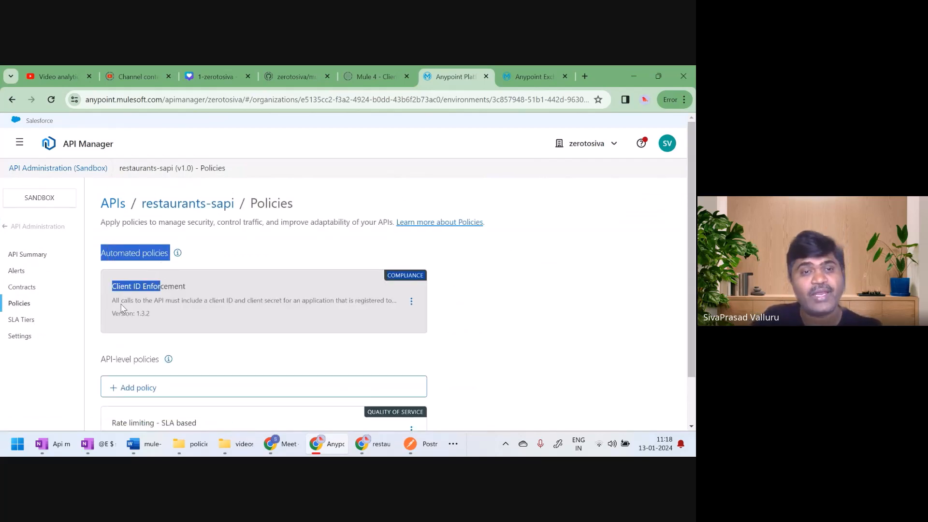
{"action": "left_click", "coordinate": [123, 309]}
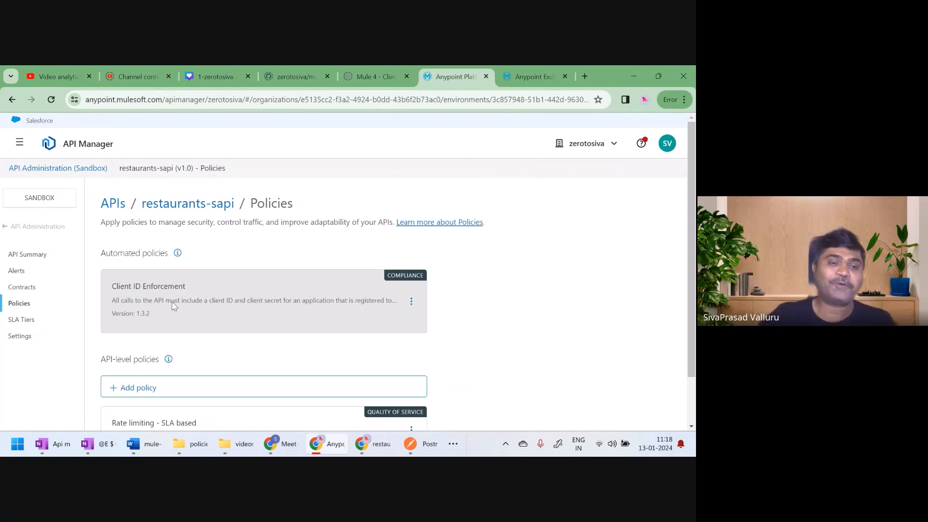
Switch to the mule-for-zerotosiva document in Word and review the Managing APIs topics through to the API Manager lab
{"action": "left_click", "coordinate": [133, 443]}
{"action": "scroll", "coordinate": [267, 278], "scroll_direction": "up", "scroll_amount": 5}
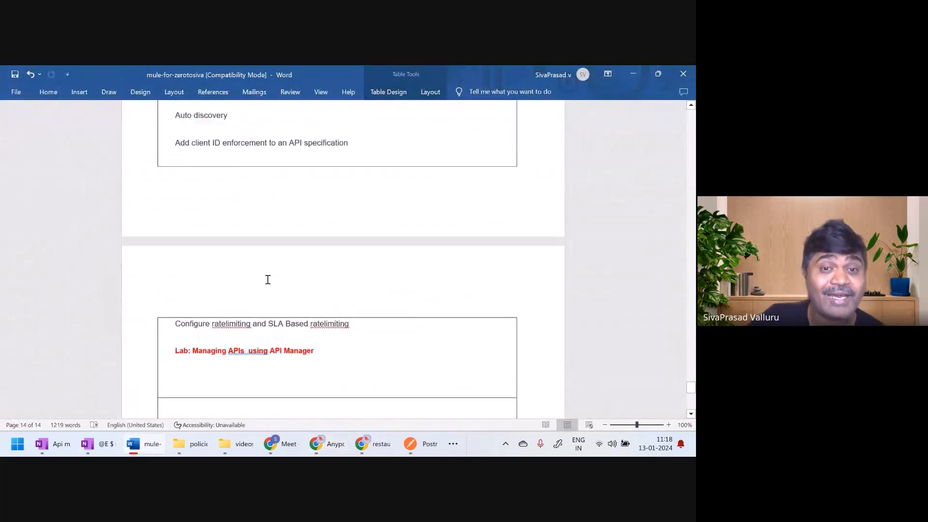
{"action": "scroll", "coordinate": [268, 279], "scroll_direction": "up", "scroll_amount": 1}
{"action": "left_click_drag", "start_coordinate": [176, 238], "coordinate": [287, 417]}
{"action": "left_click", "coordinate": [333, 366]}
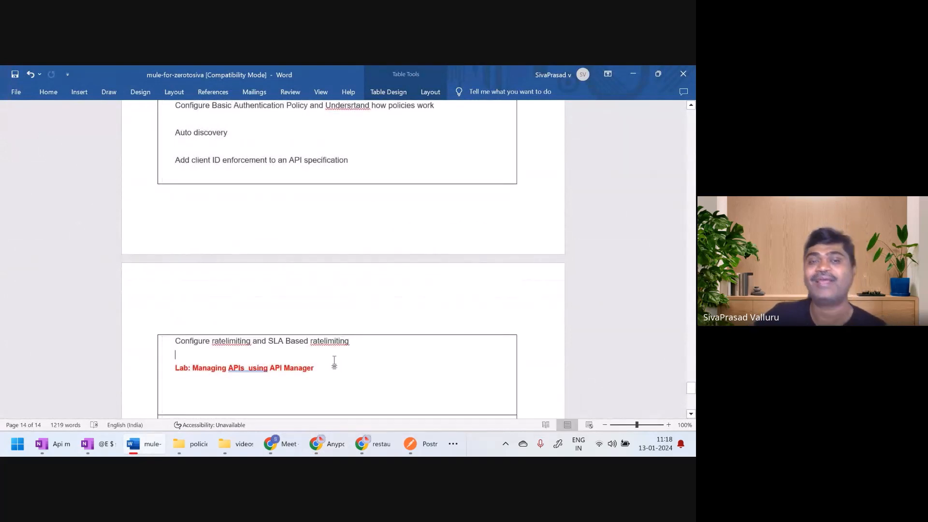
{"action": "scroll", "coordinate": [334, 360], "scroll_direction": "up", "scroll_amount": 2}
{"action": "scroll", "coordinate": [335, 360], "scroll_direction": "up", "scroll_amount": 4}
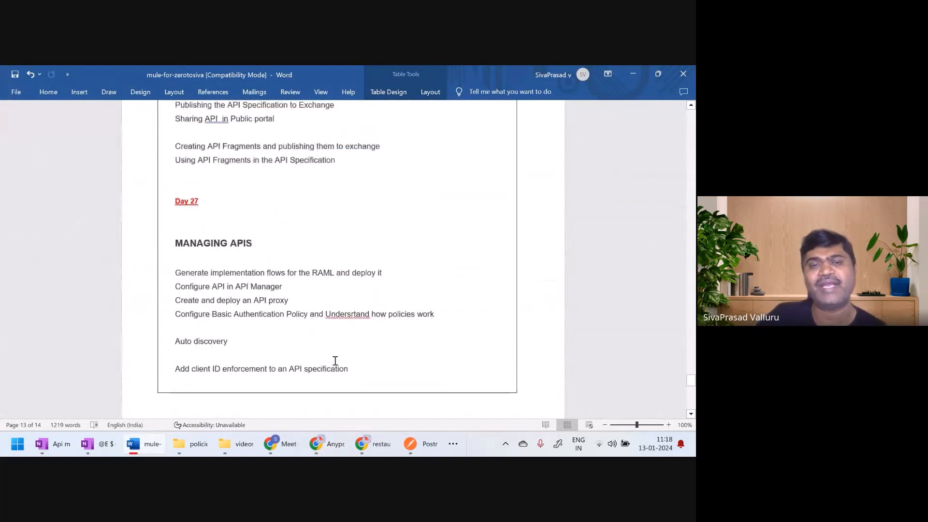
{"action": "scroll", "coordinate": [335, 361], "scroll_direction": "down", "scroll_amount": 5}
{"action": "scroll", "coordinate": [334, 361], "scroll_direction": "down", "scroll_amount": 3}
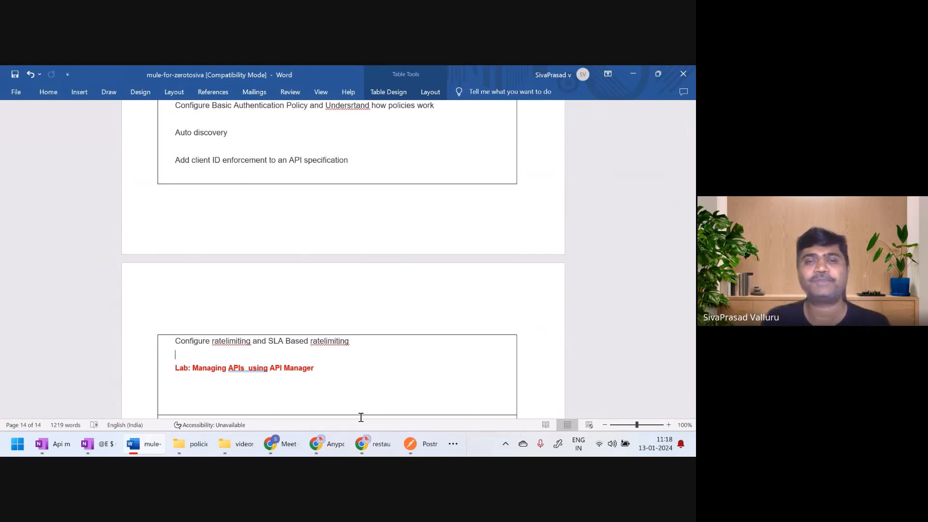
{"action": "scroll", "coordinate": [355, 382], "scroll_direction": "down", "scroll_amount": 2}
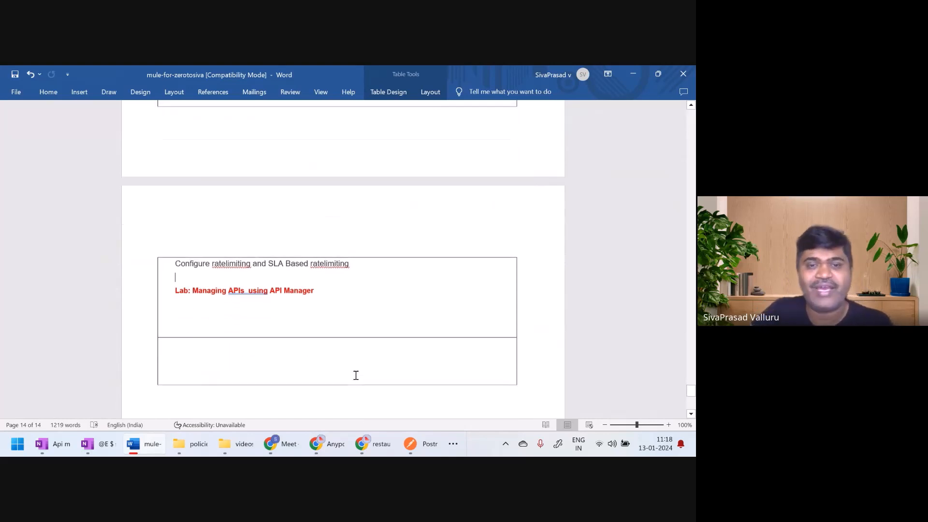
Look over the course outline from Day 27 to the document's end, then back through the DataWeave and API-led connectivity days
{"action": "scroll", "coordinate": [355, 376], "scroll_direction": "up", "scroll_amount": 6}
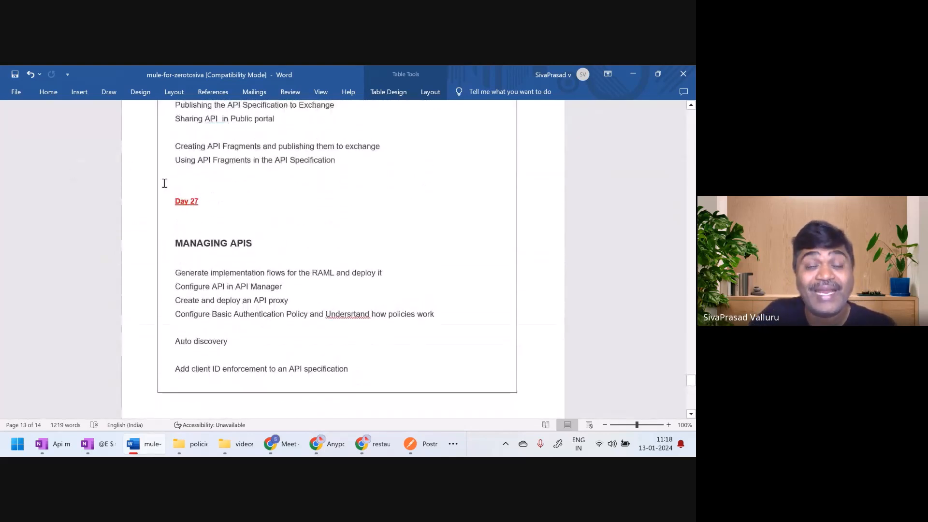
{"action": "left_click_drag", "start_coordinate": [210, 203], "coordinate": [169, 200]}
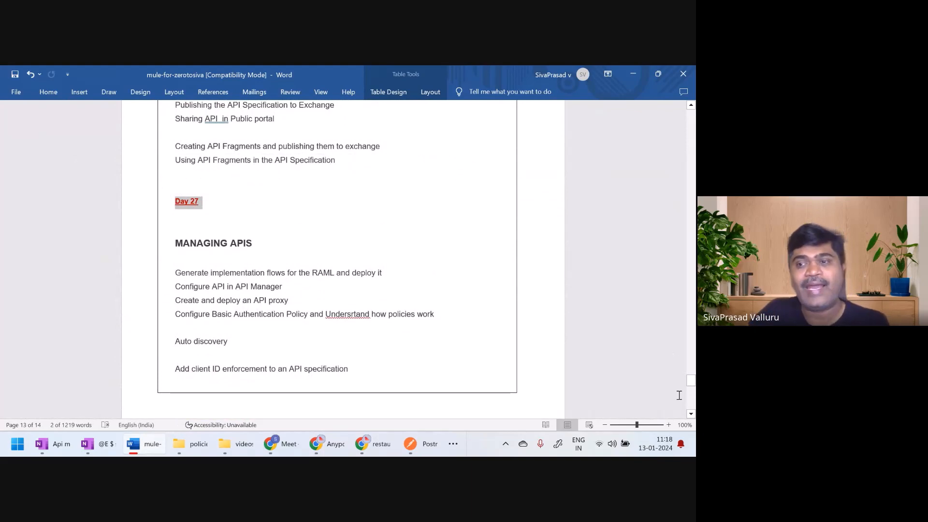
{"action": "left_click_drag", "start_coordinate": [691, 381], "coordinate": [694, 401]}
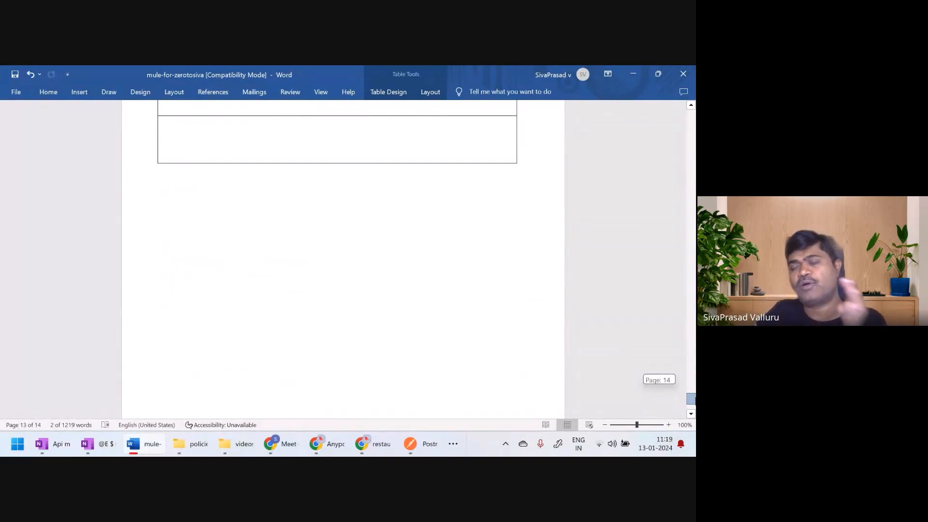
{"action": "left_click_drag", "start_coordinate": [690, 399], "coordinate": [691, 377]}
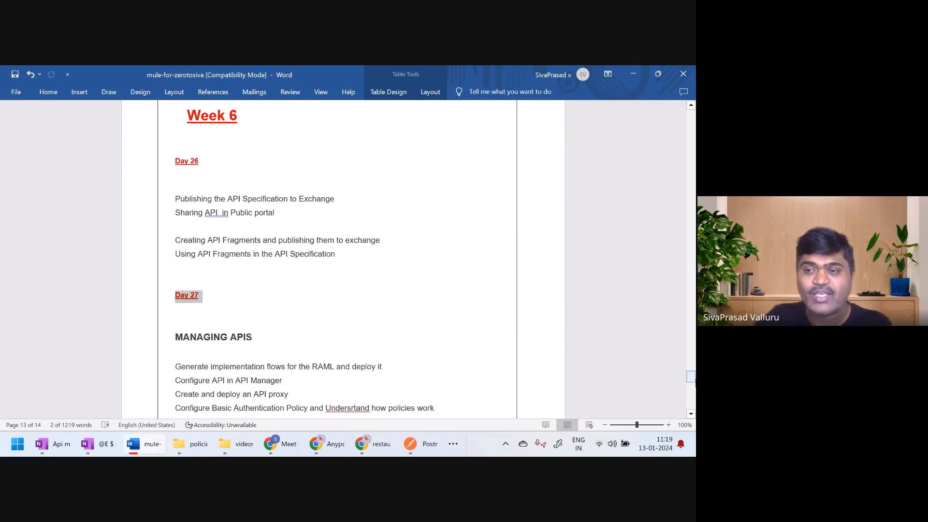
{"action": "left_click_drag", "start_coordinate": [691, 378], "coordinate": [687, 231]}
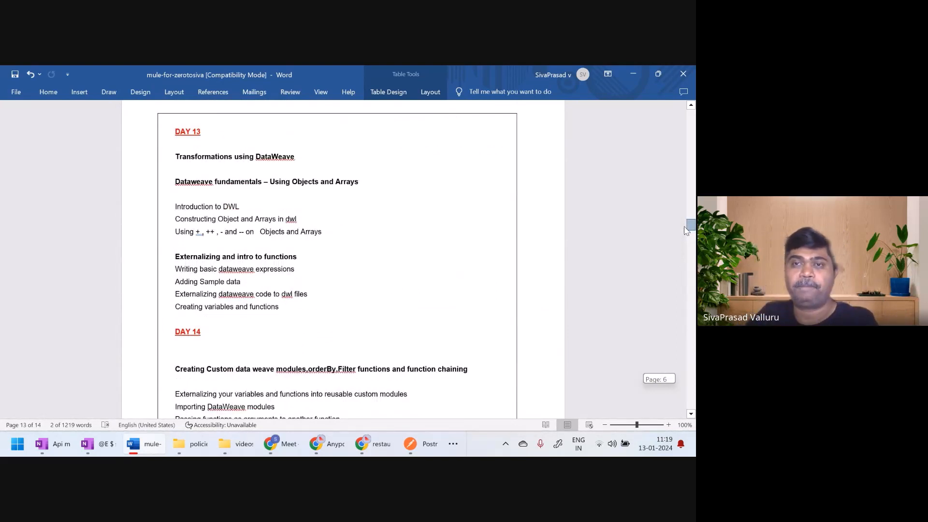
{"action": "left_click_drag", "start_coordinate": [687, 230], "coordinate": [694, 356]}
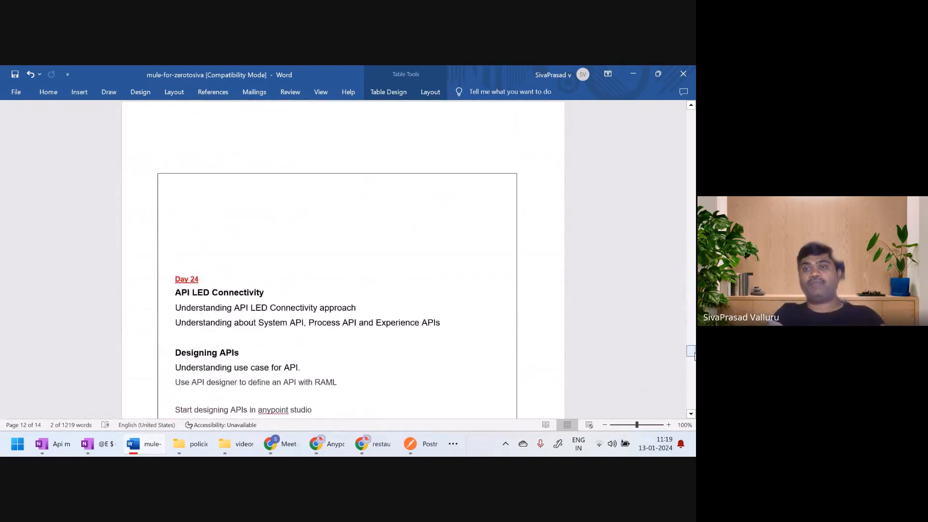